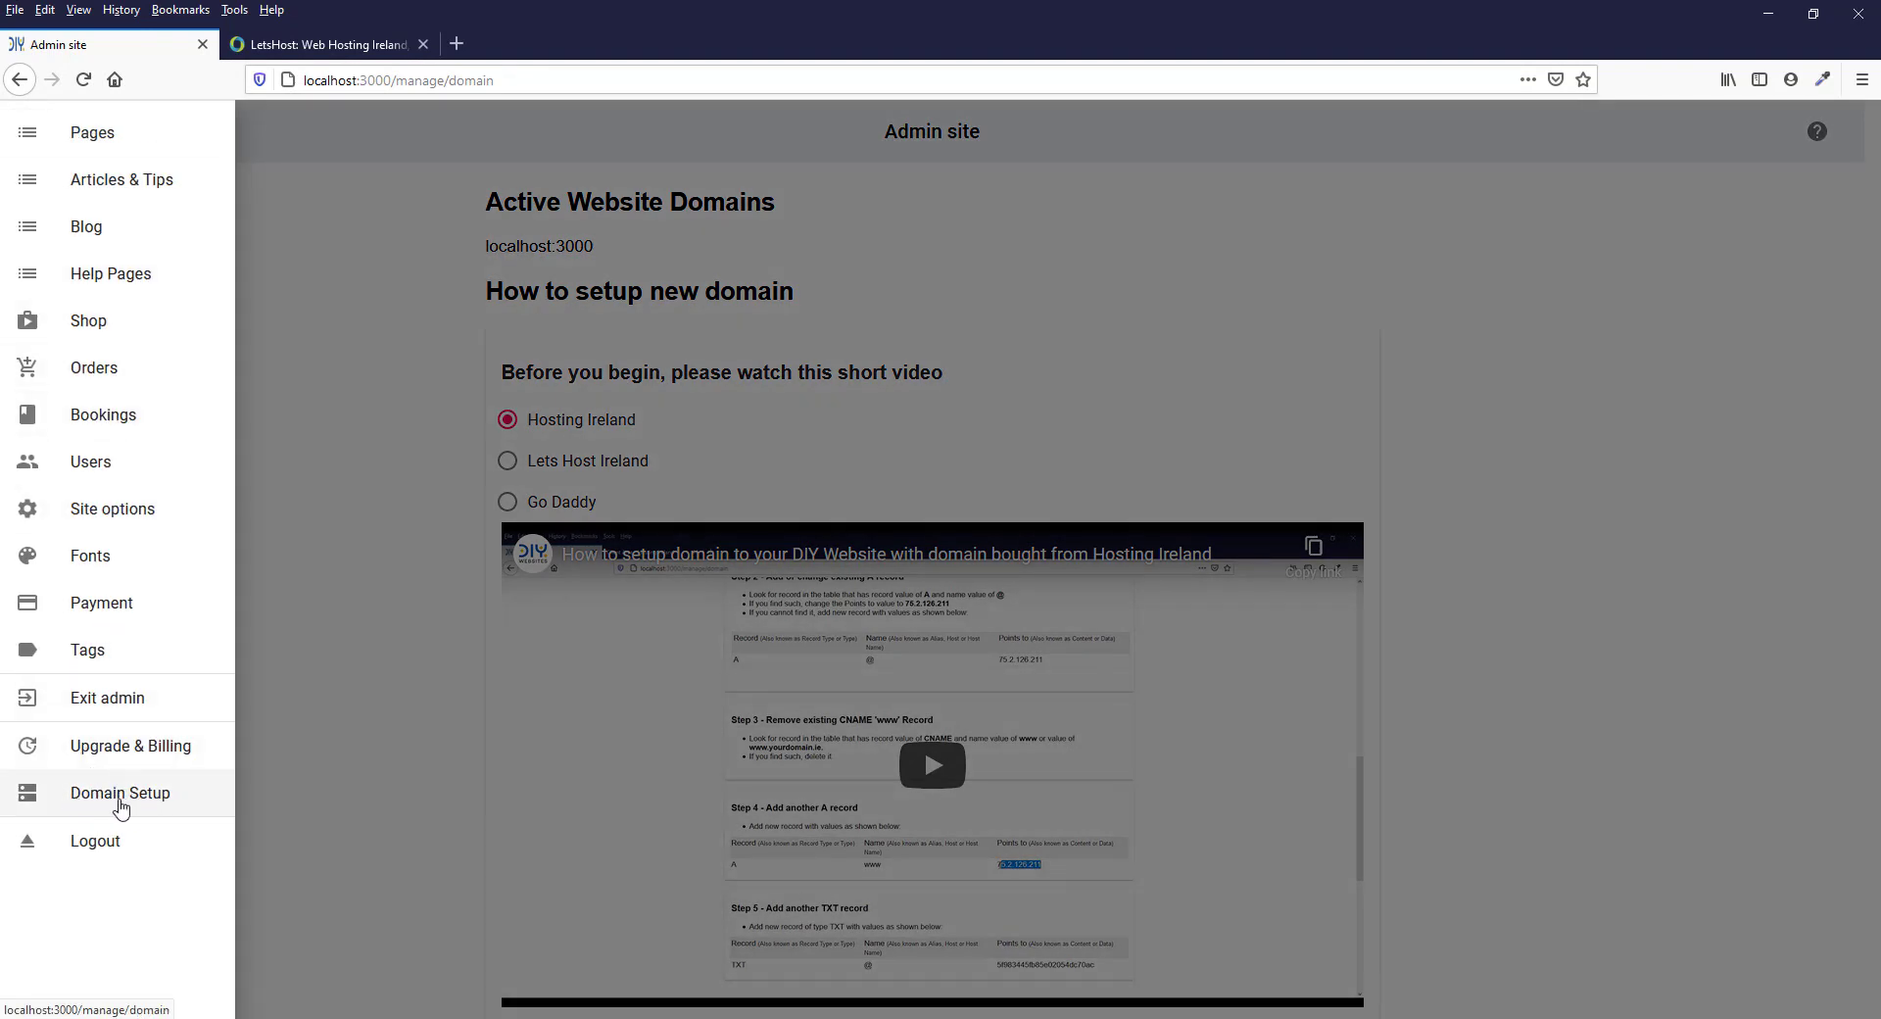
Review the new-domain setup instructions on the Domain Setup page
{"action": "left_click", "coordinate": [332, 719]}
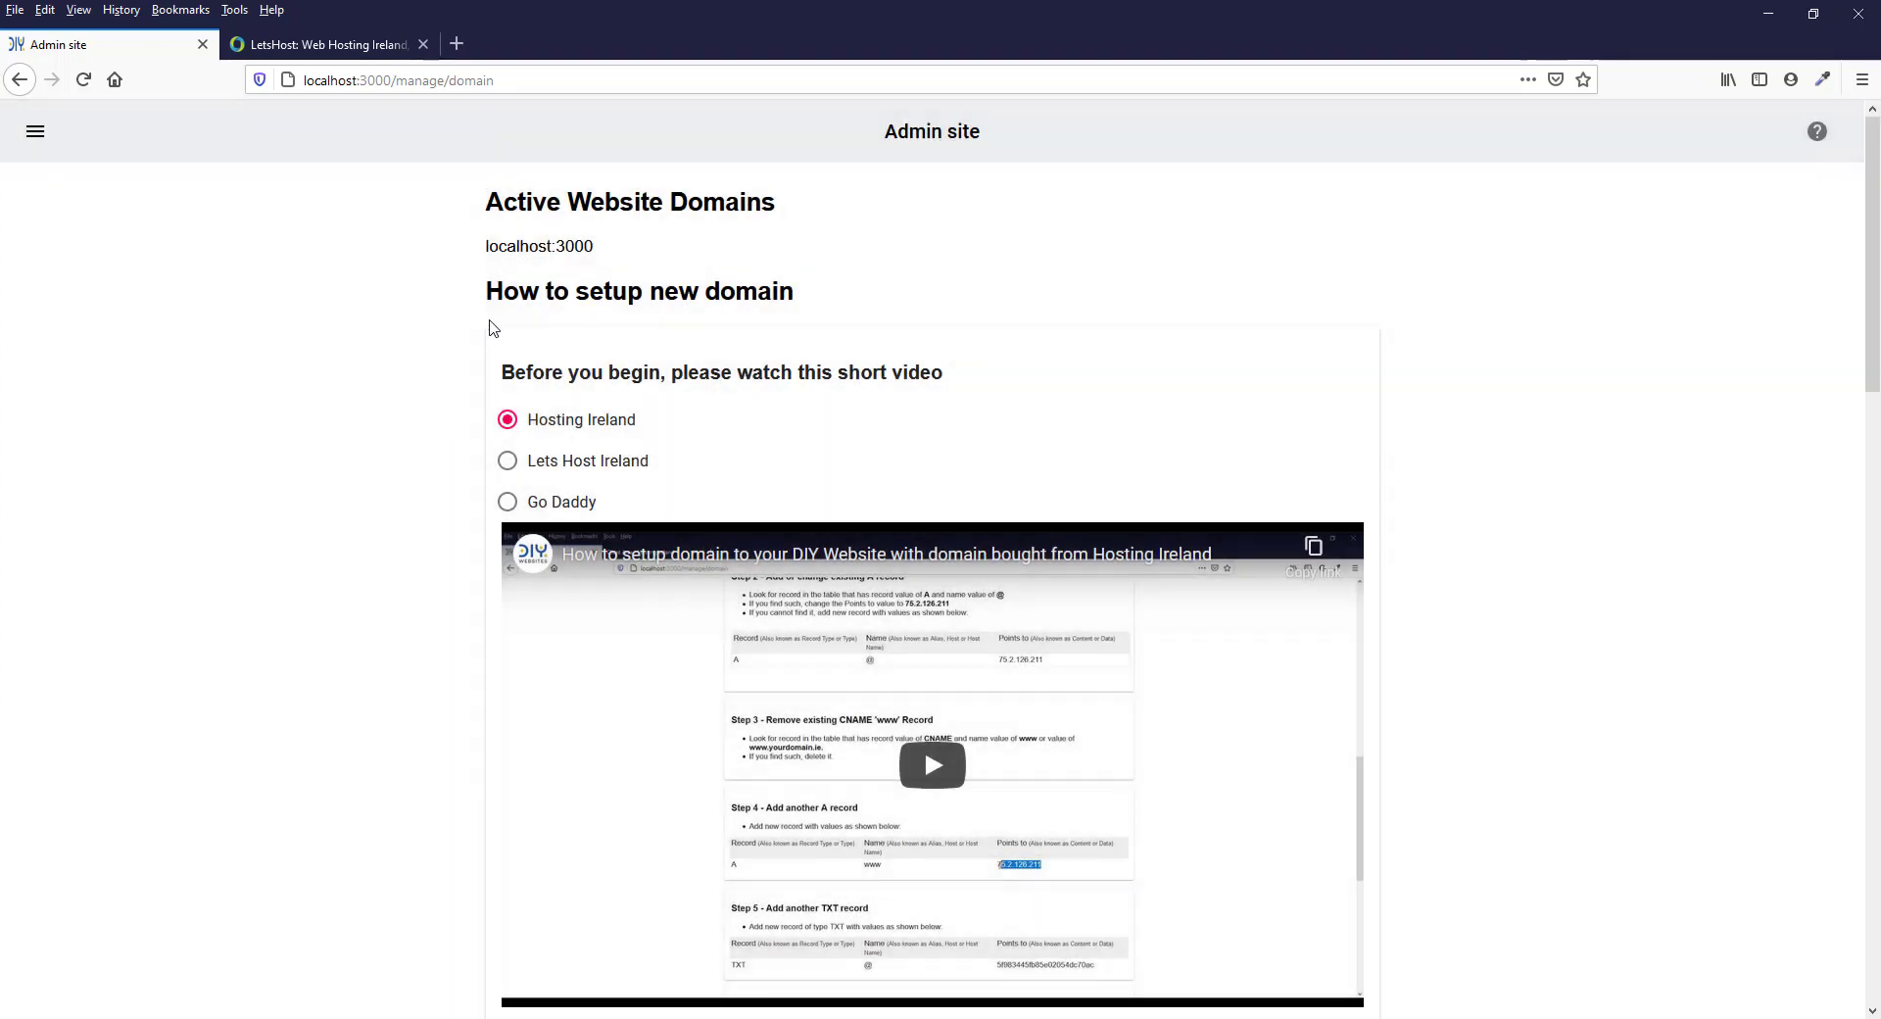
{"action": "scroll", "coordinate": [784, 309], "scroll_direction": "down", "scroll_amount": 15}
{"action": "scroll", "coordinate": [787, 307], "scroll_direction": "up", "scroll_amount": 15}
{"action": "scroll", "coordinate": [549, 517], "scroll_direction": "down", "scroll_amount": 5}
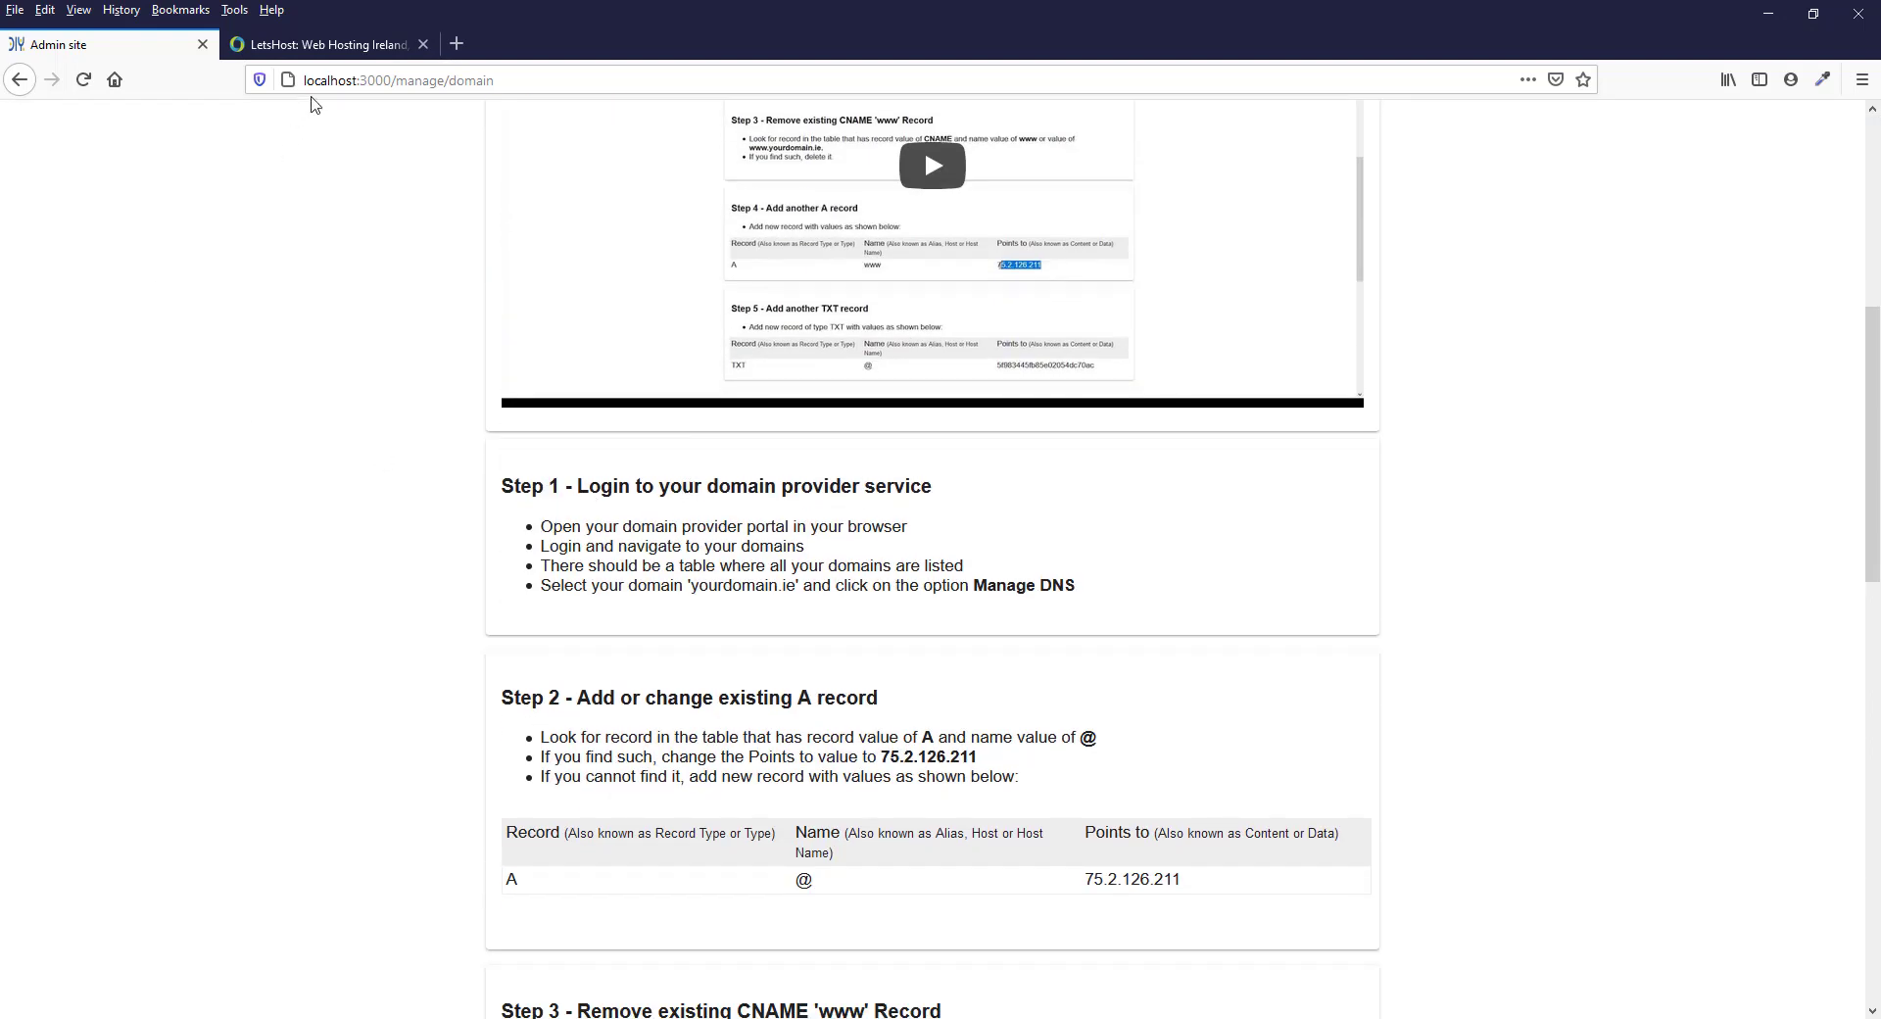
Open the client account area on the LetsHost site and check the Step 2 instructions for the A record on the Admin site
{"action": "left_click", "coordinate": [324, 61]}
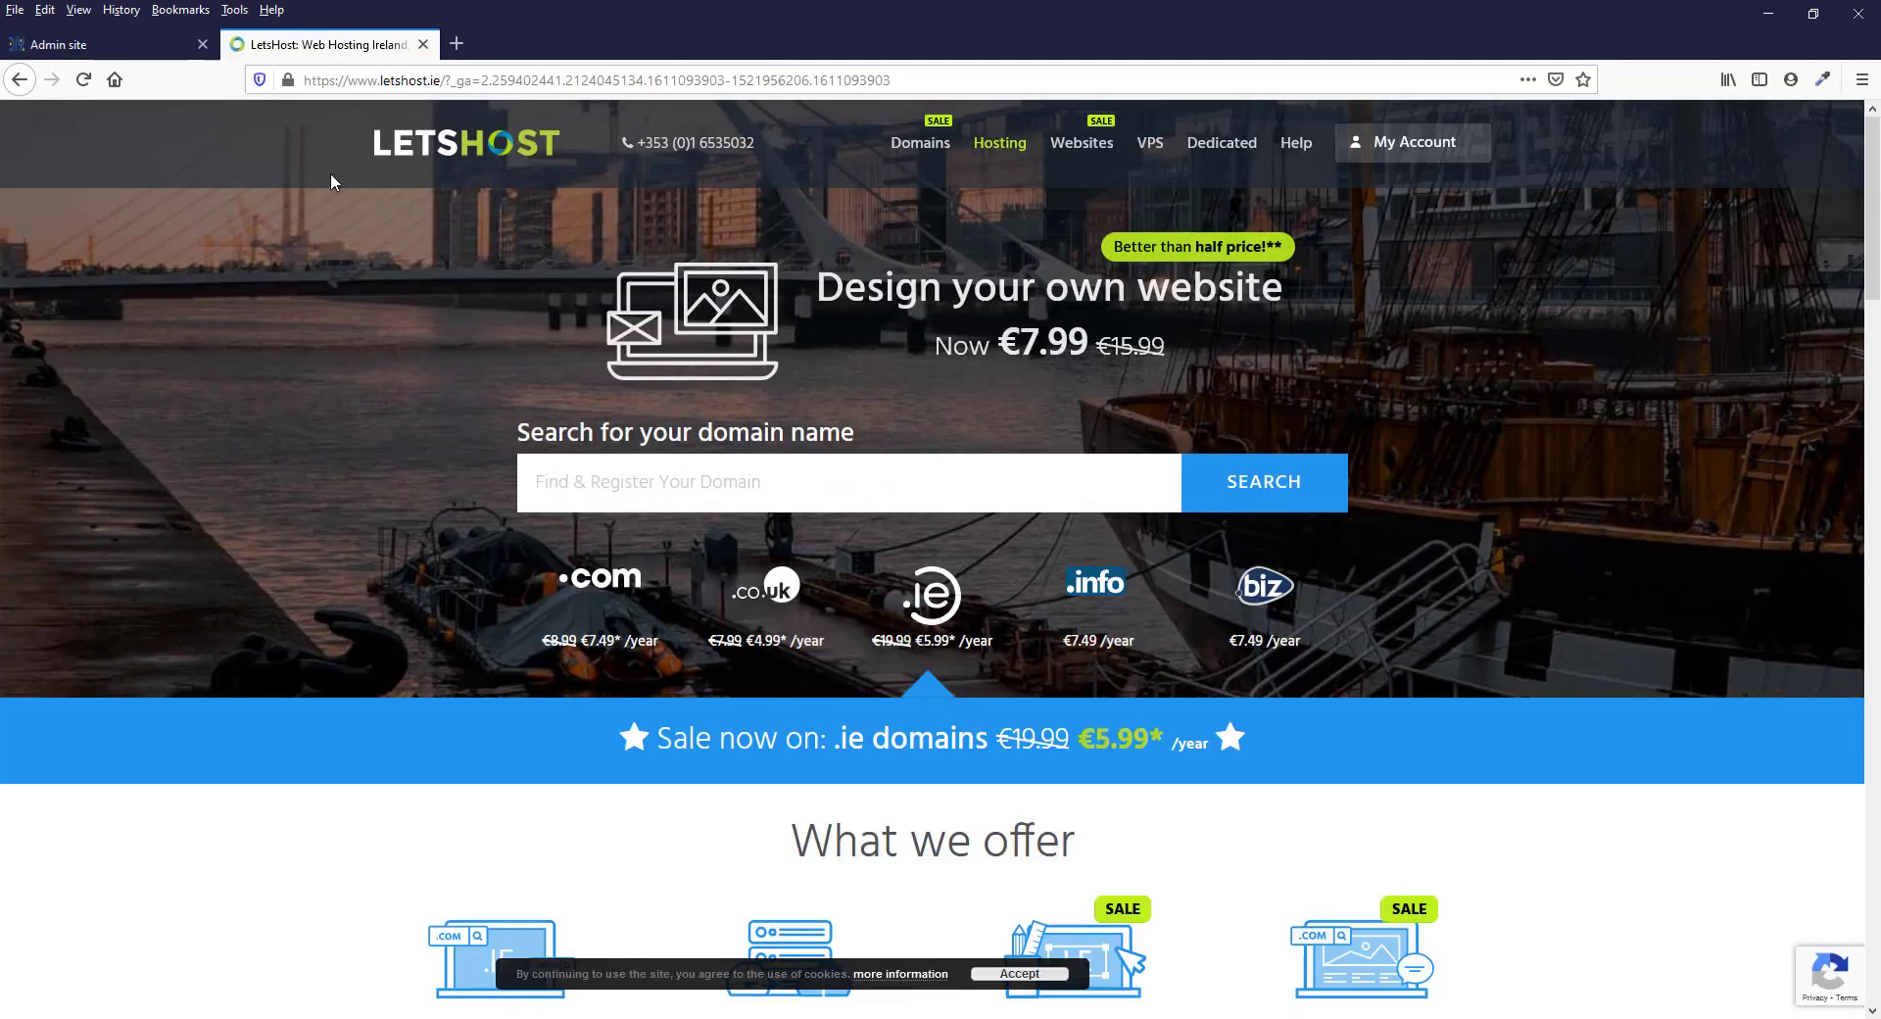
{"action": "left_click", "coordinate": [1384, 147]}
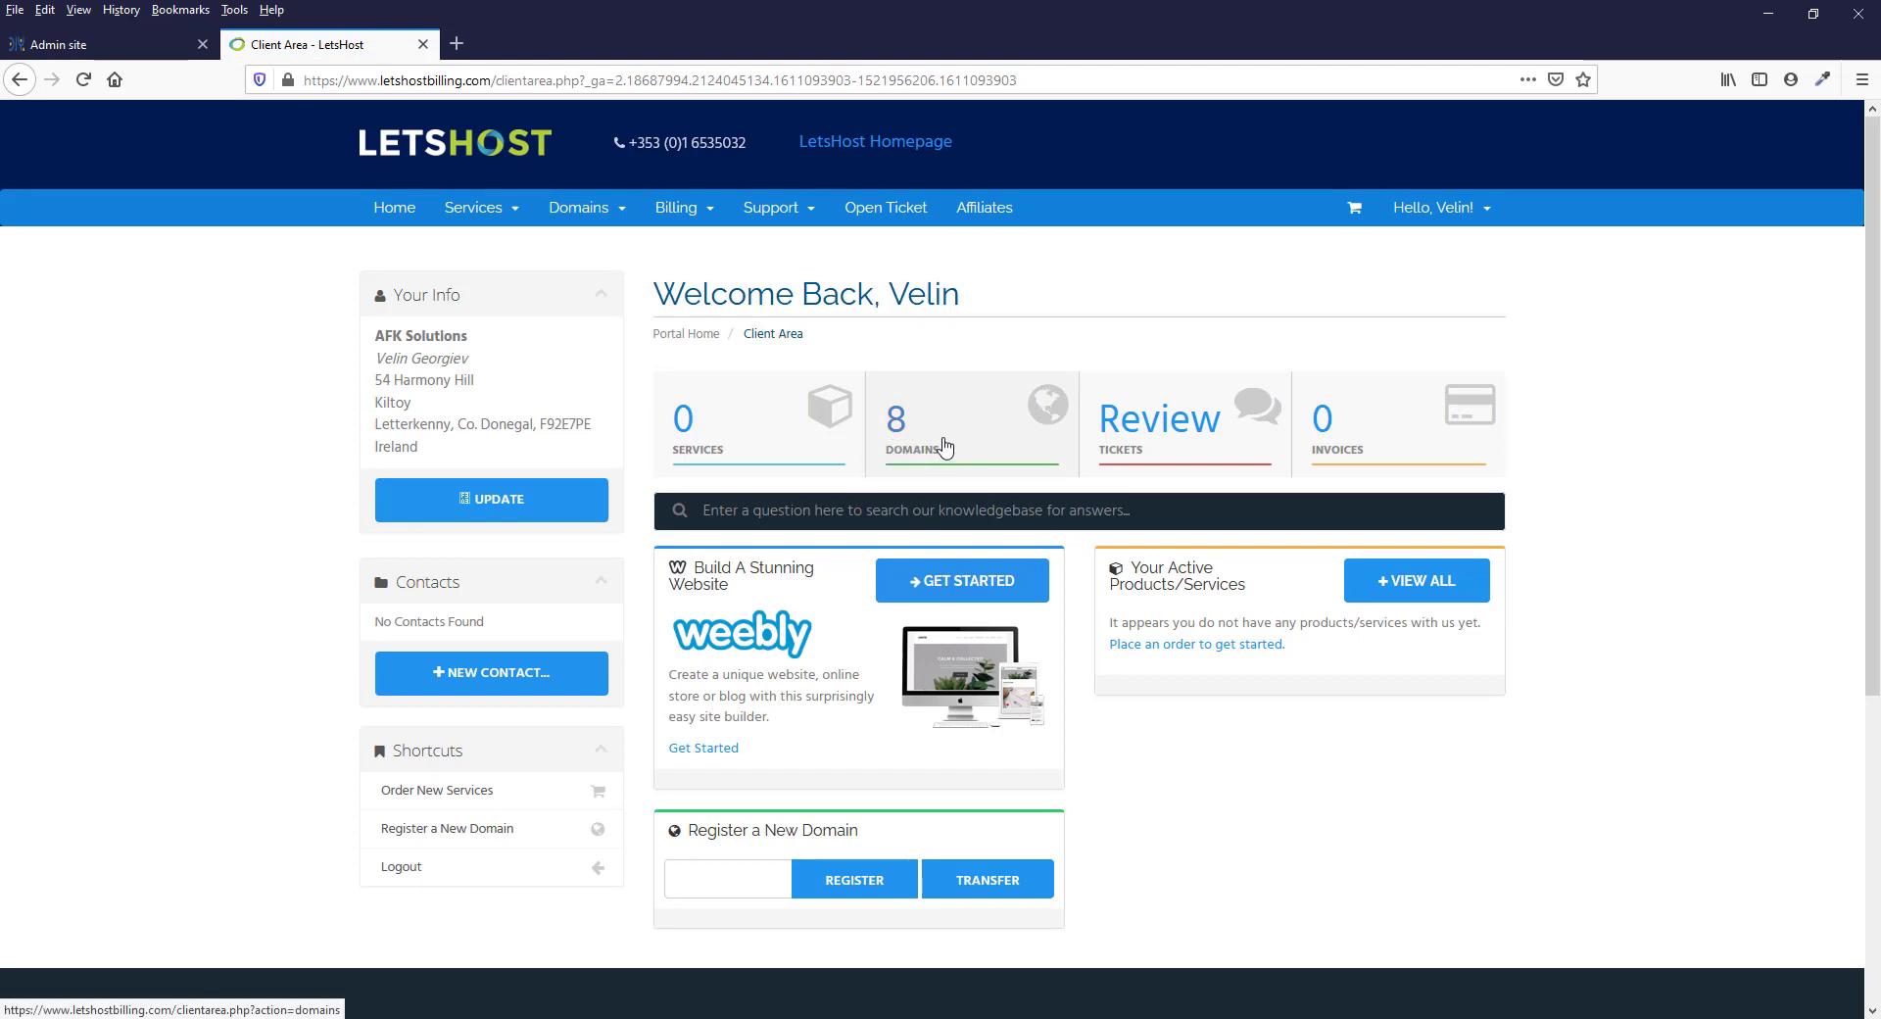
{"action": "key", "text": "ctrl+Tab"}
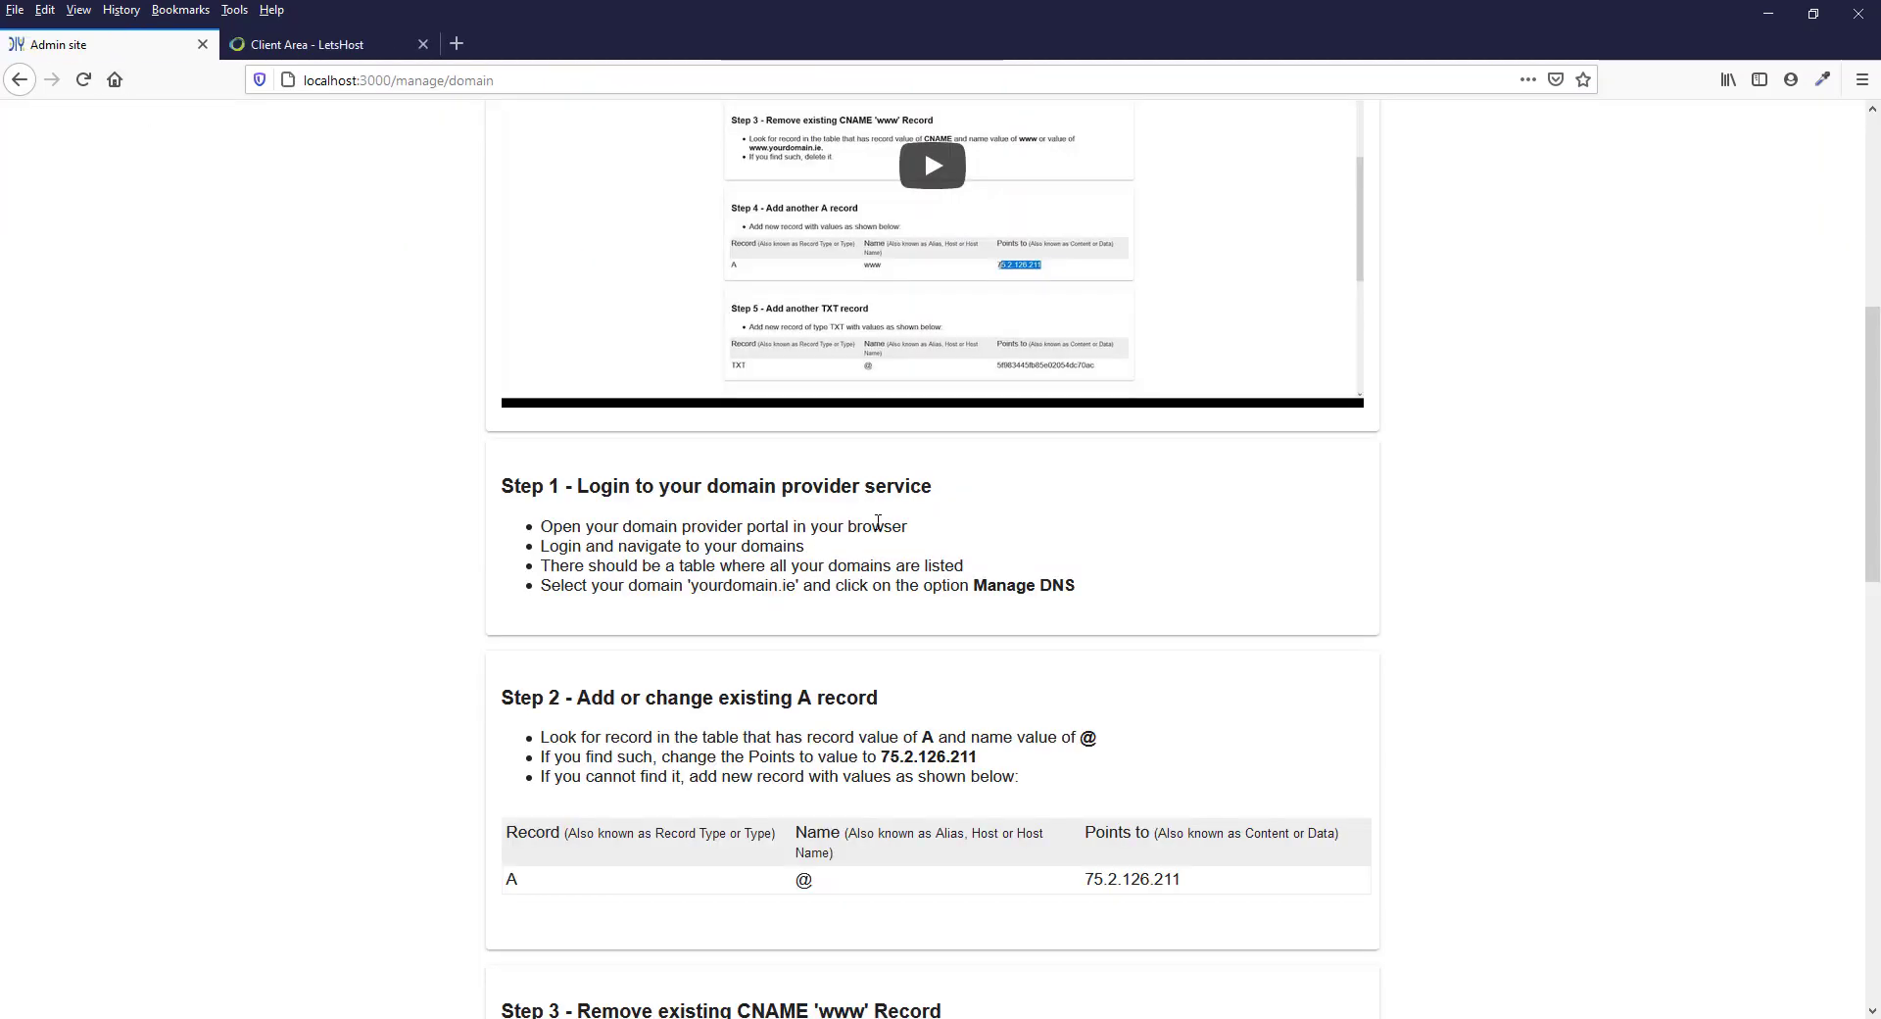
{"action": "scroll", "coordinate": [878, 522], "scroll_direction": "down", "scroll_amount": 3}
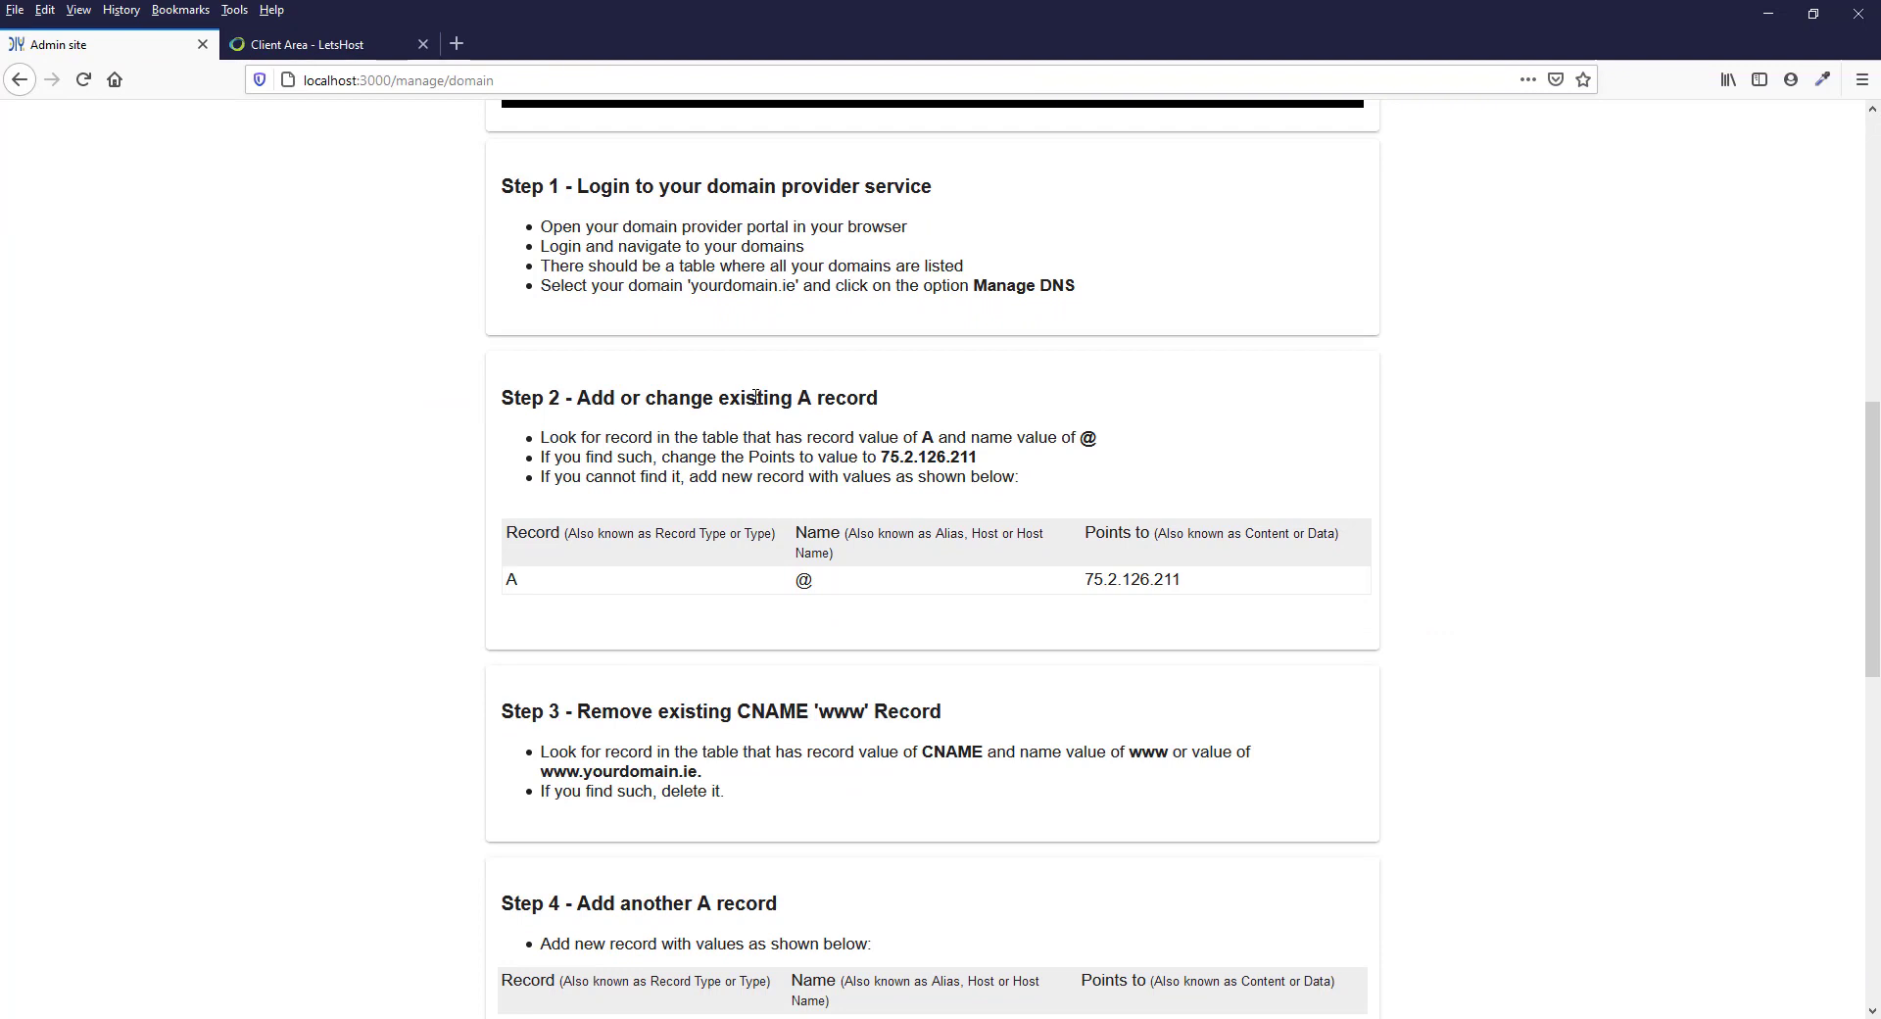
{"action": "left_click_drag", "start_coordinate": [719, 402], "coordinate": [901, 408]}
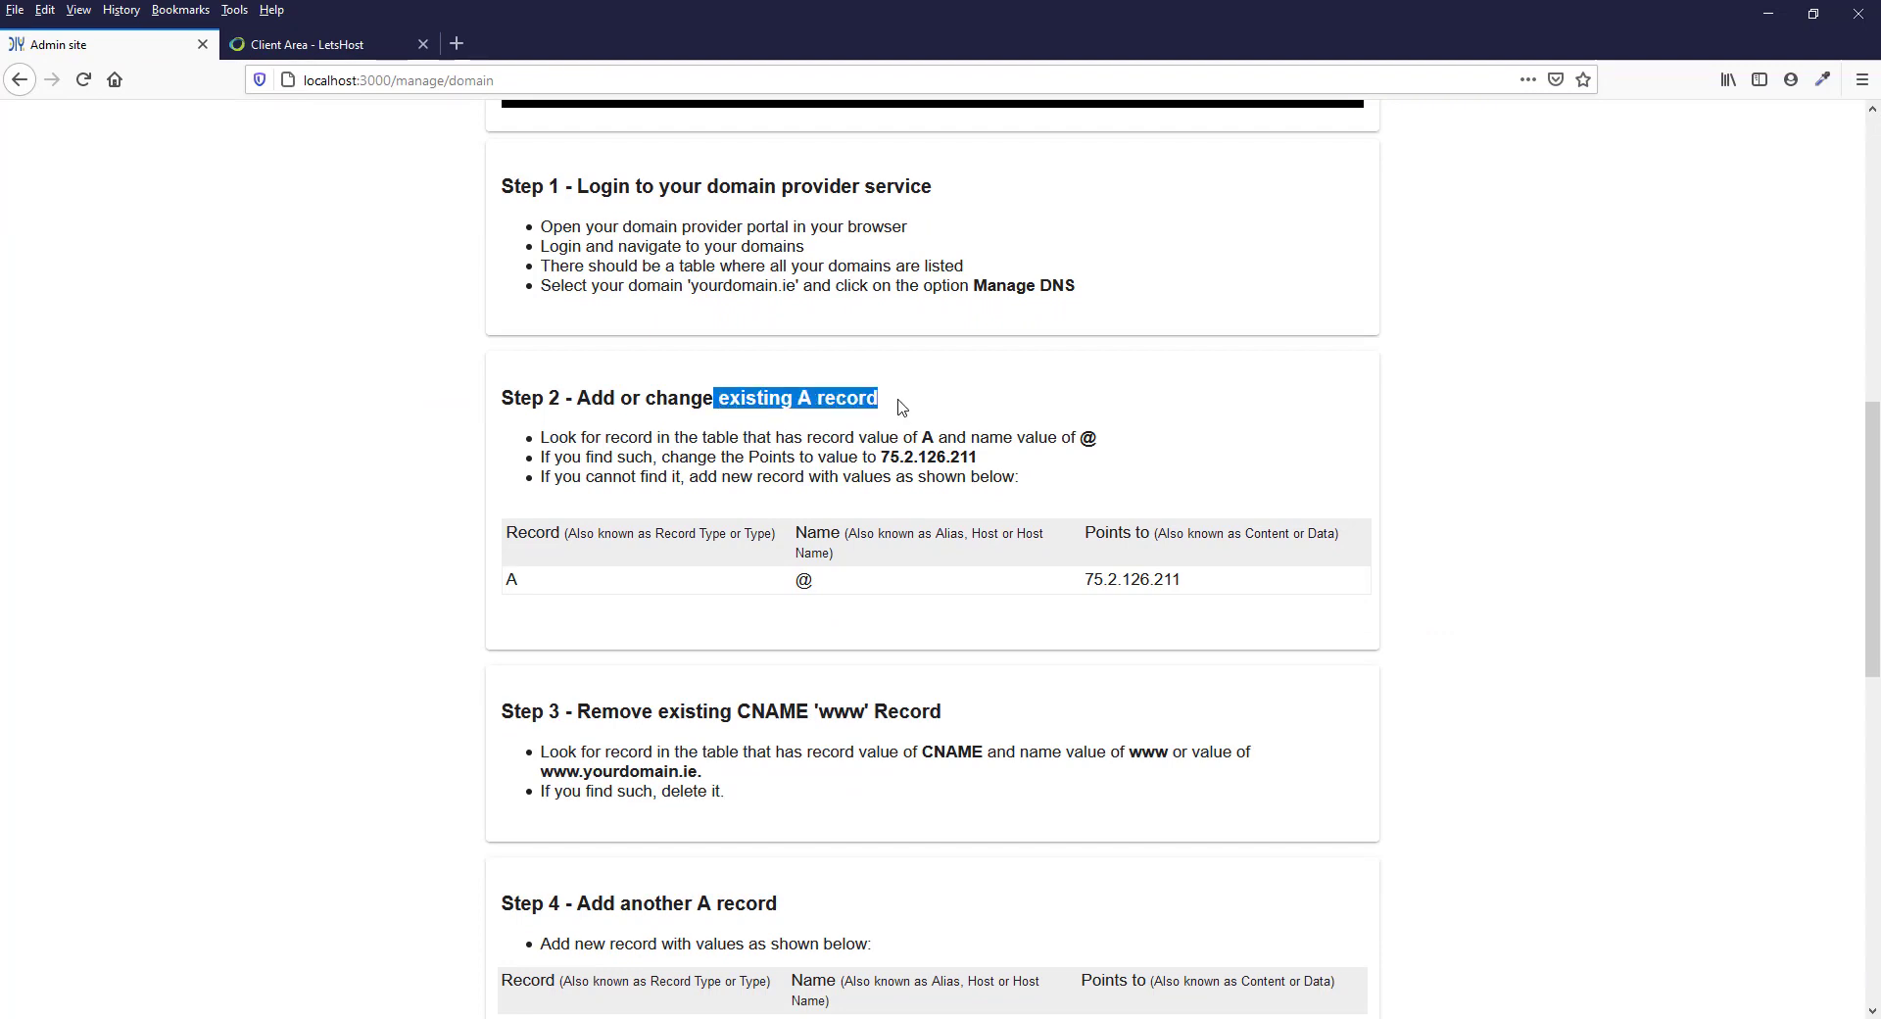
Select counter.ie in the LetsHost domain list and go to the Managed DNS page
{"action": "left_click", "coordinate": [294, 44]}
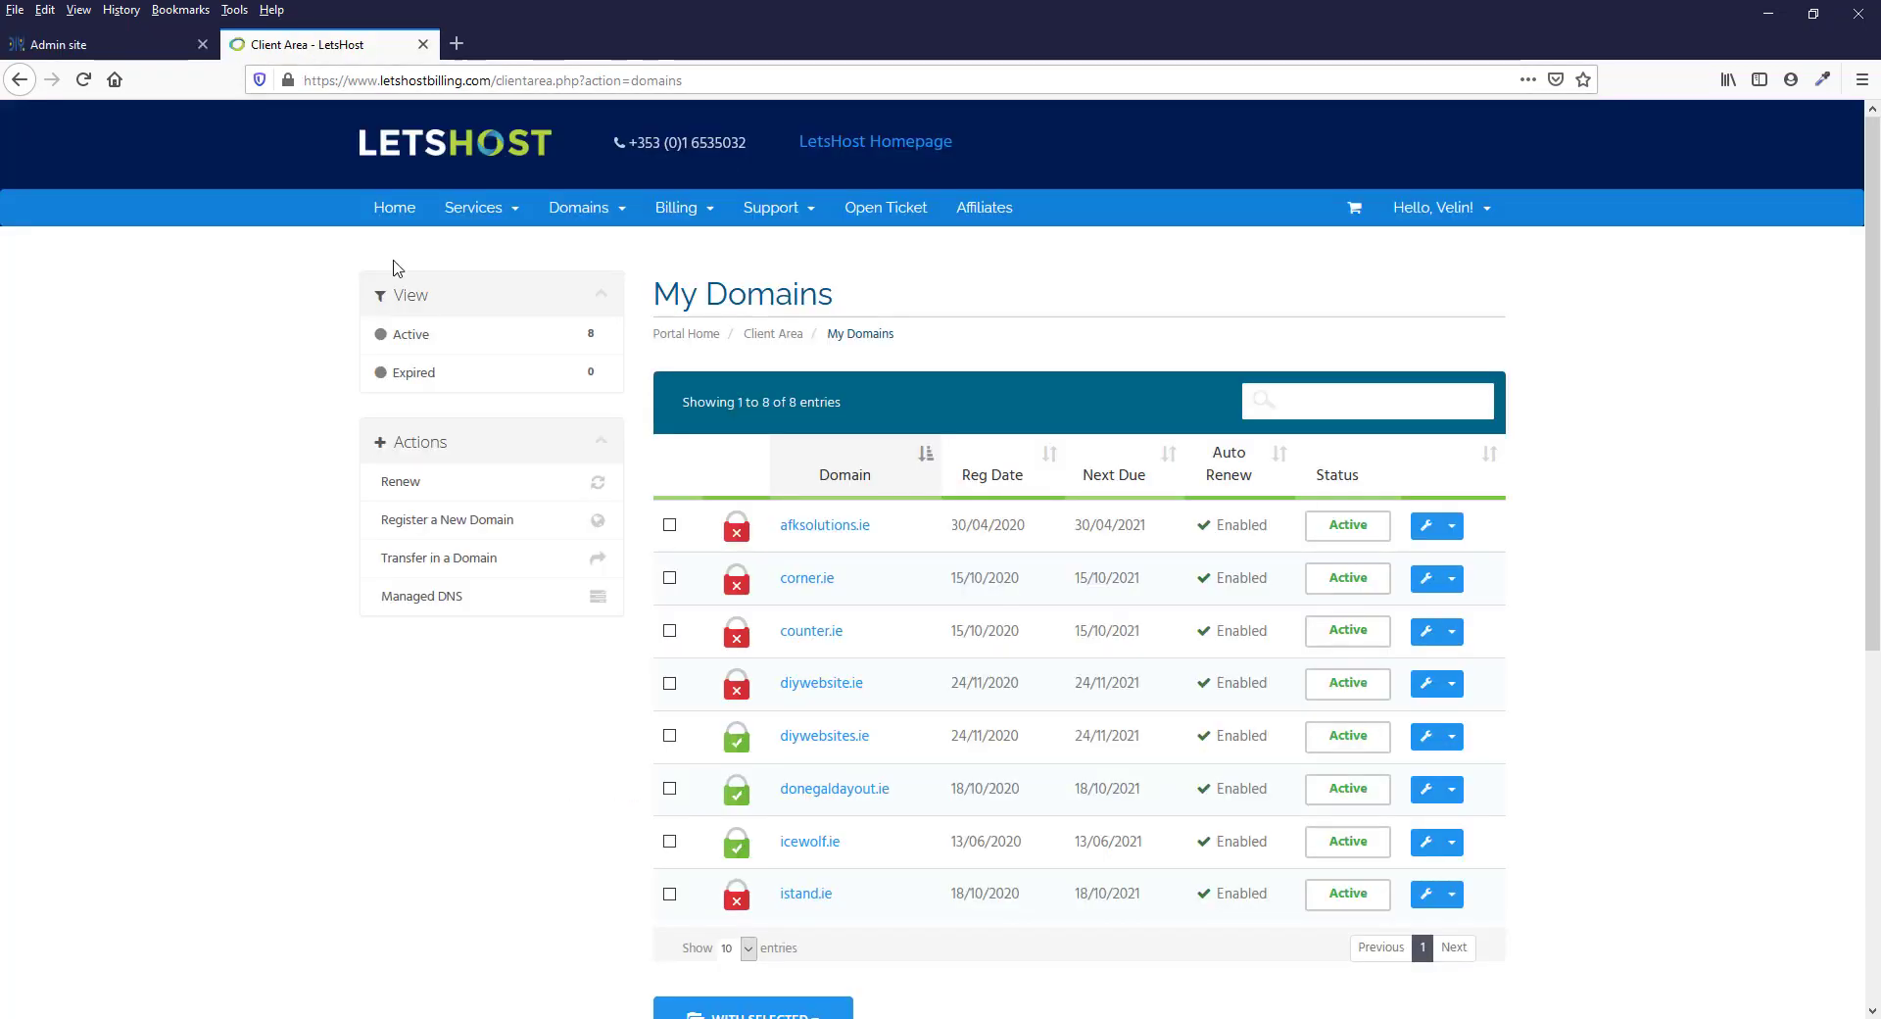
{"action": "left_click", "coordinate": [671, 631]}
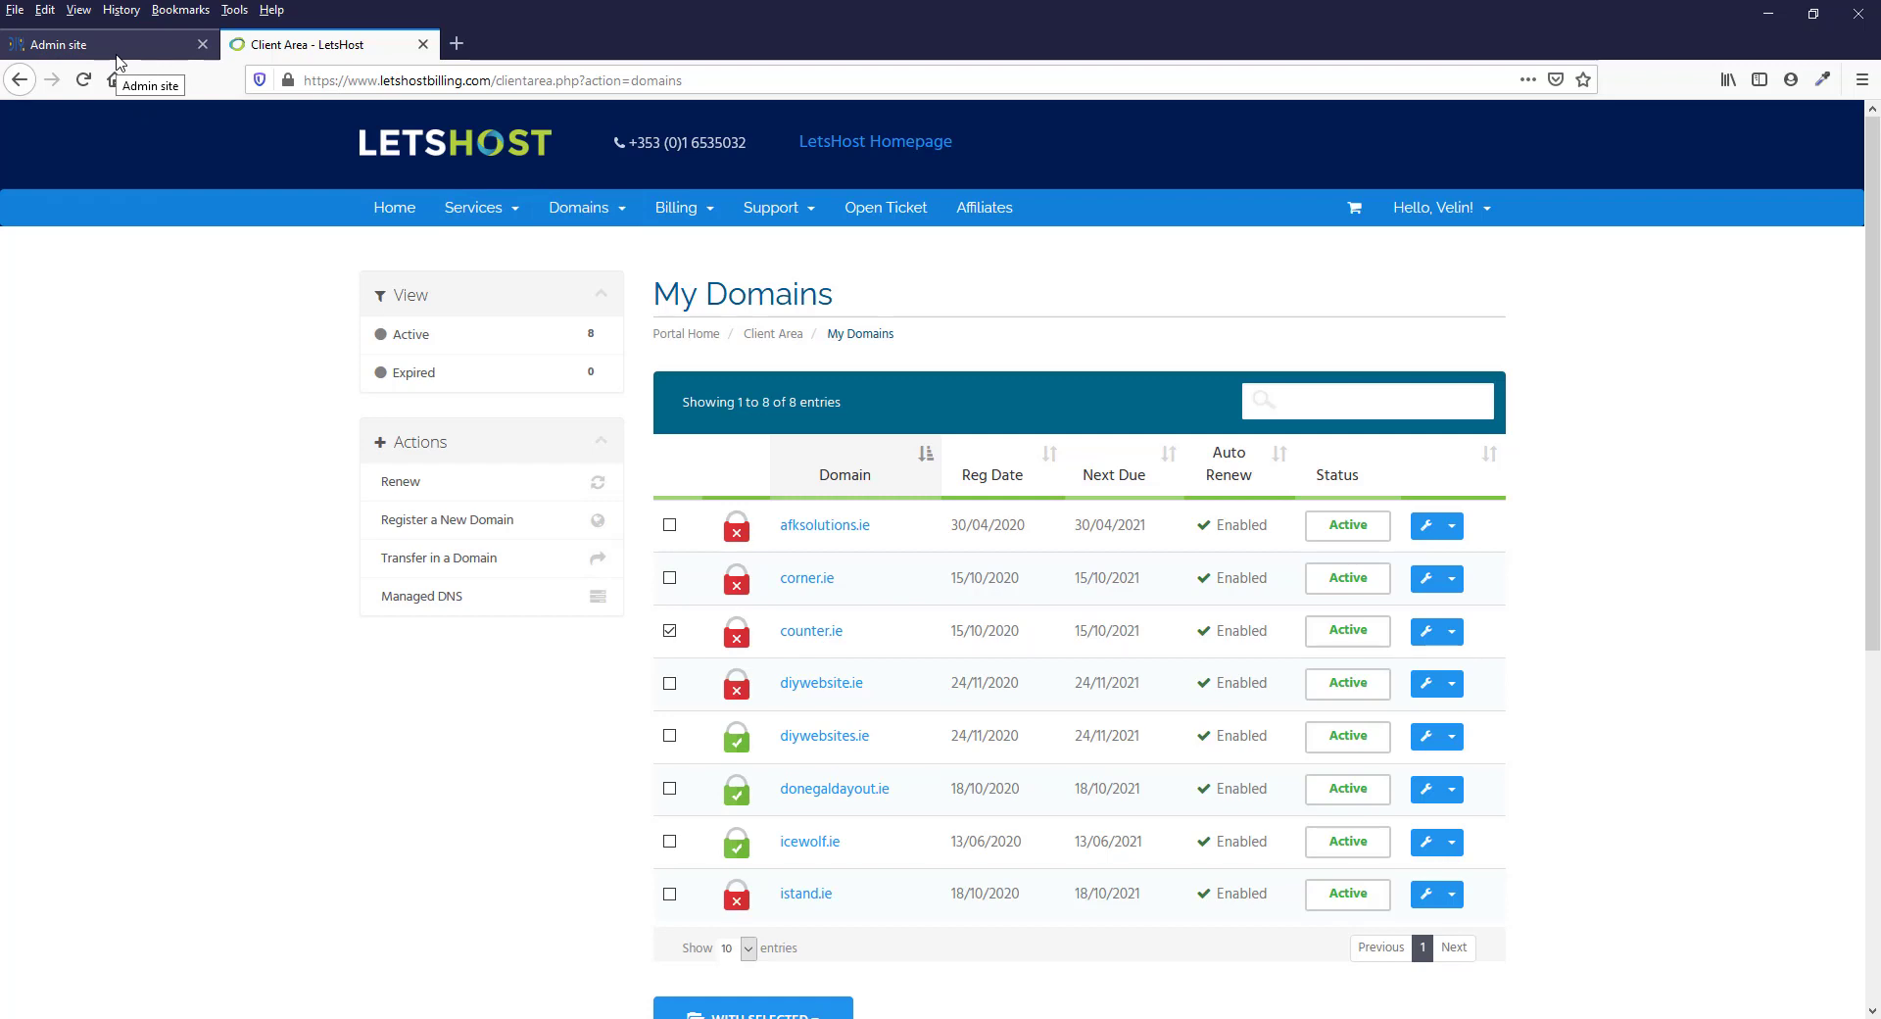
{"action": "left_click", "coordinate": [565, 214]}
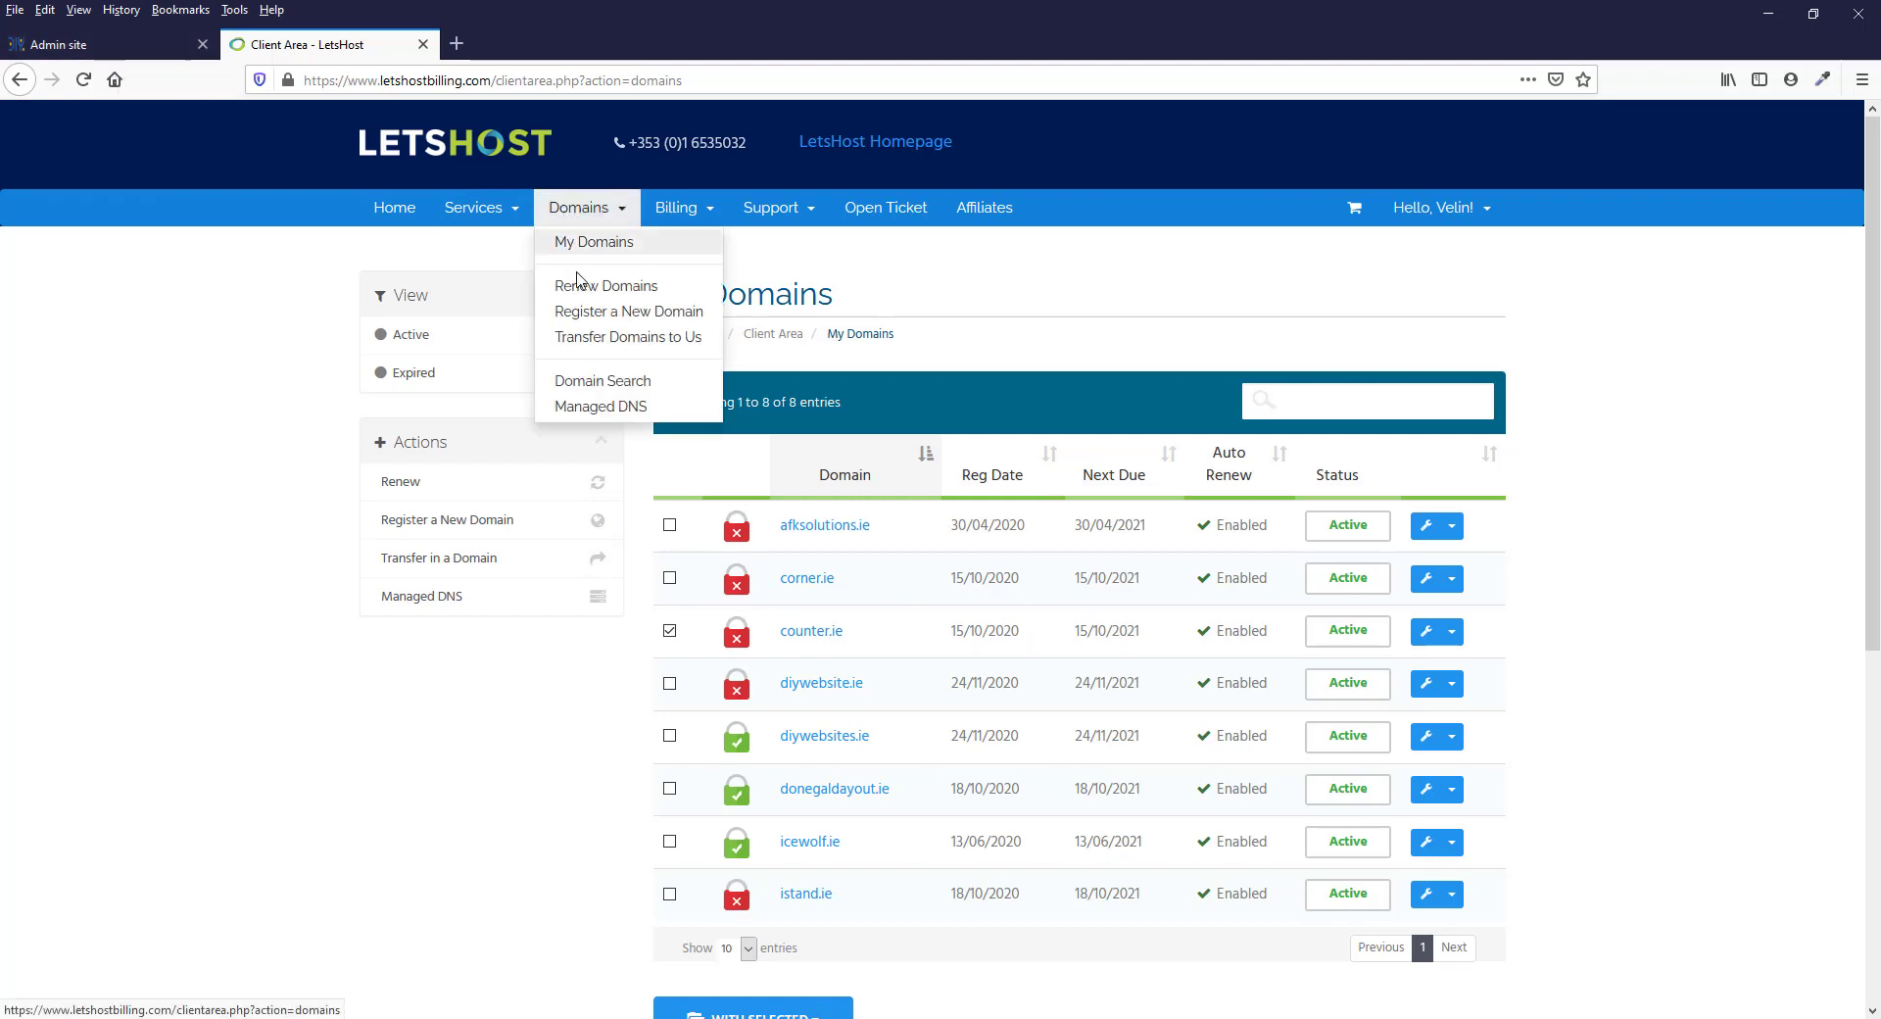
{"action": "left_click", "coordinate": [606, 408]}
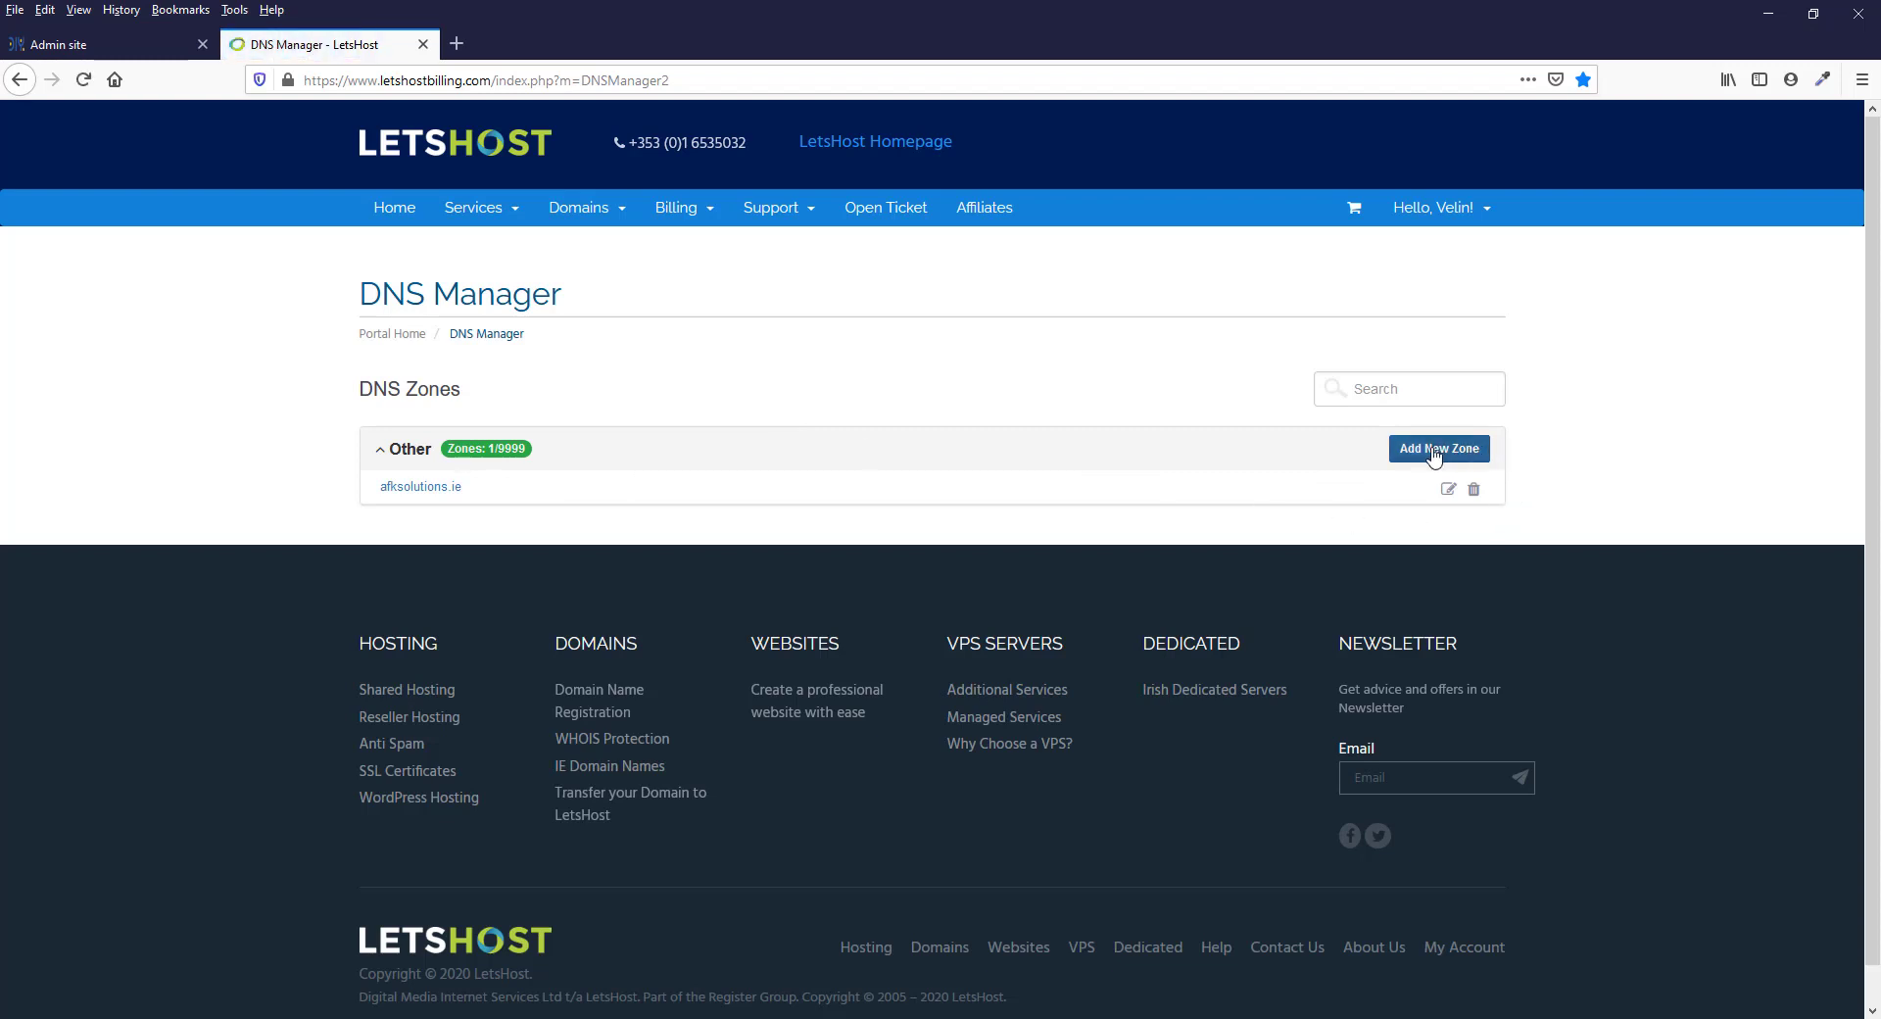
Start a new DNS zone with counter.ie as the zone name
{"action": "left_click", "coordinate": [1433, 452]}
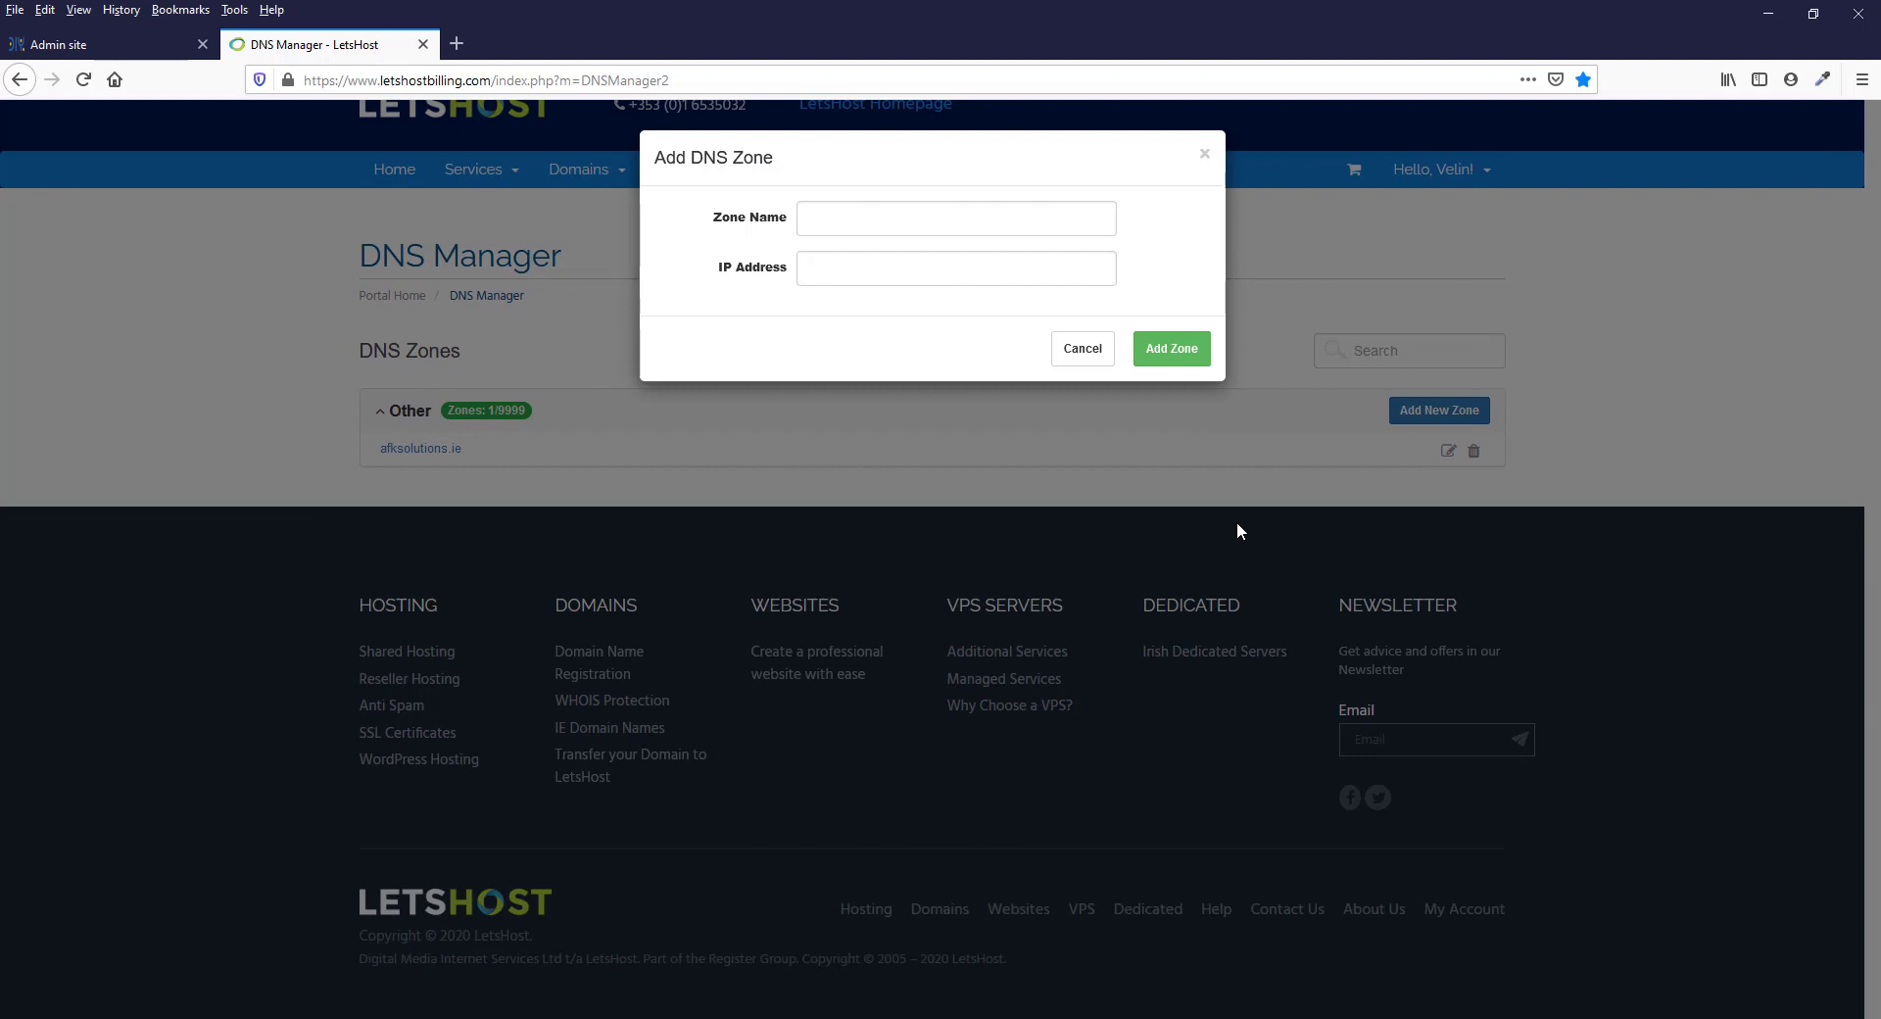
{"action": "left_click", "coordinate": [831, 214]}
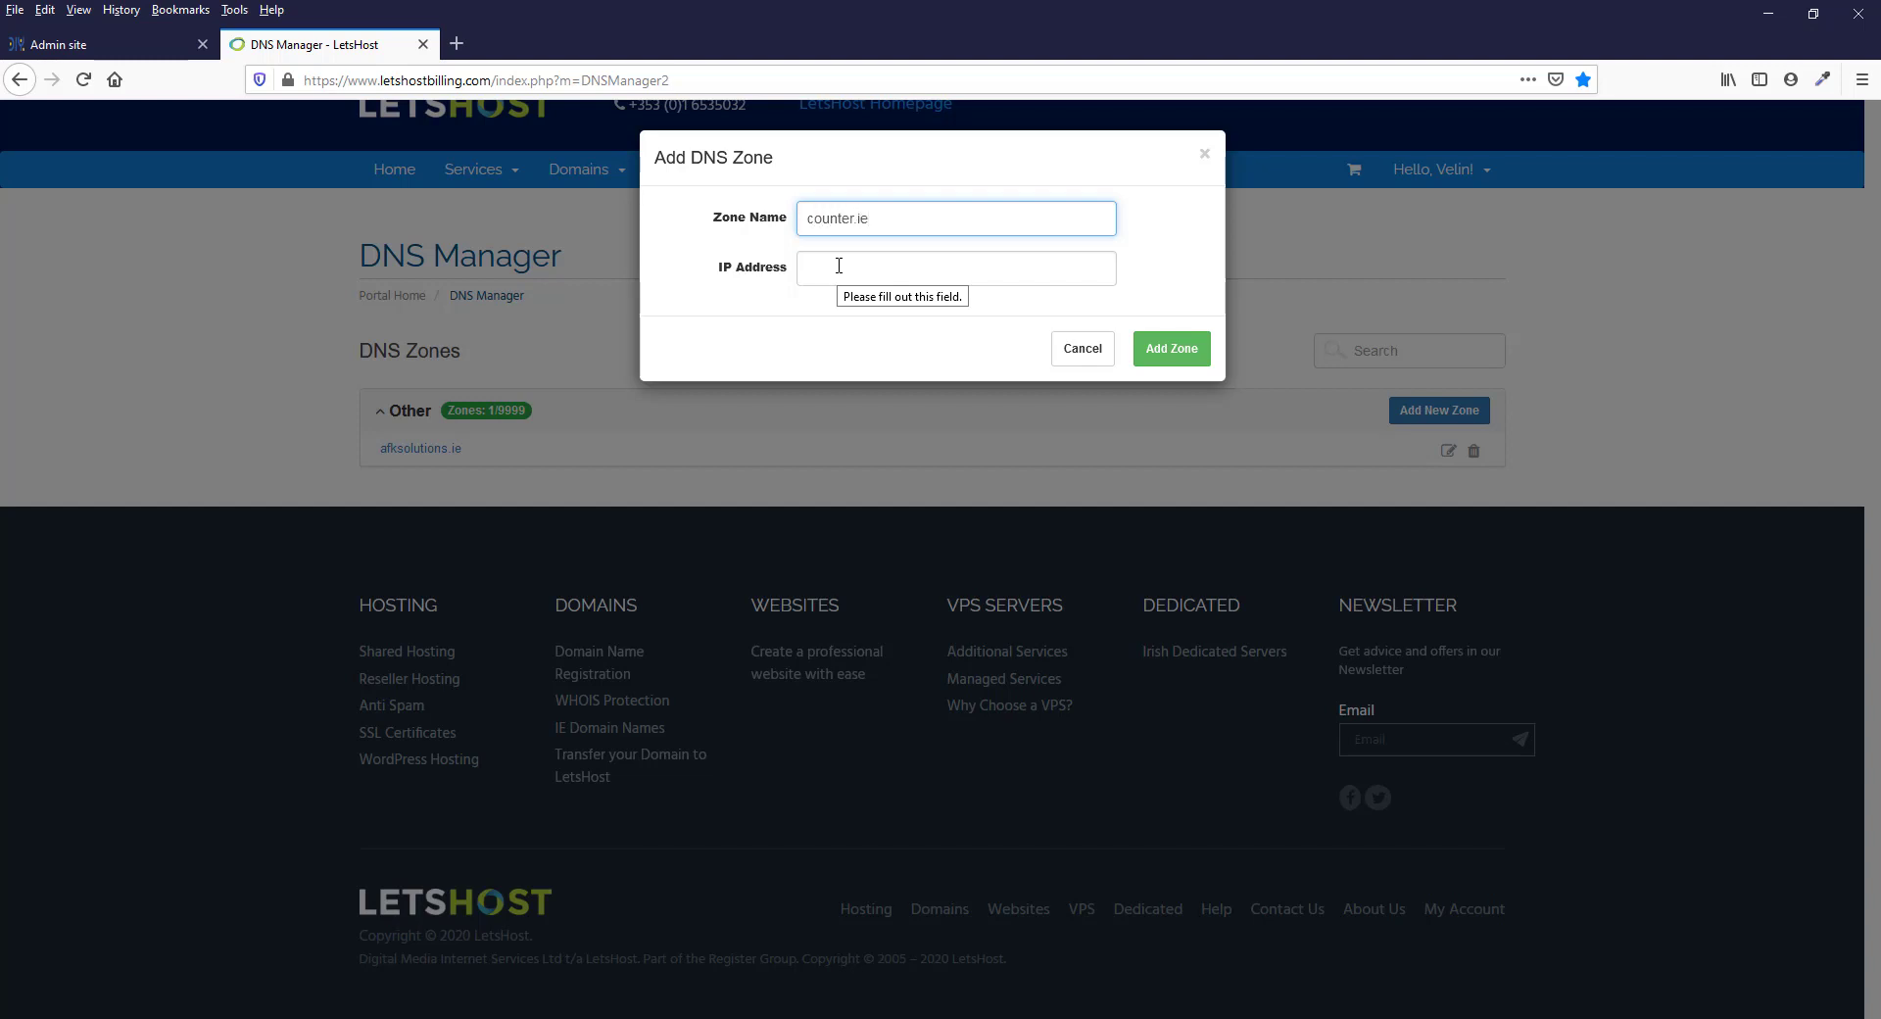
{"action": "left_click", "coordinate": [843, 276]}
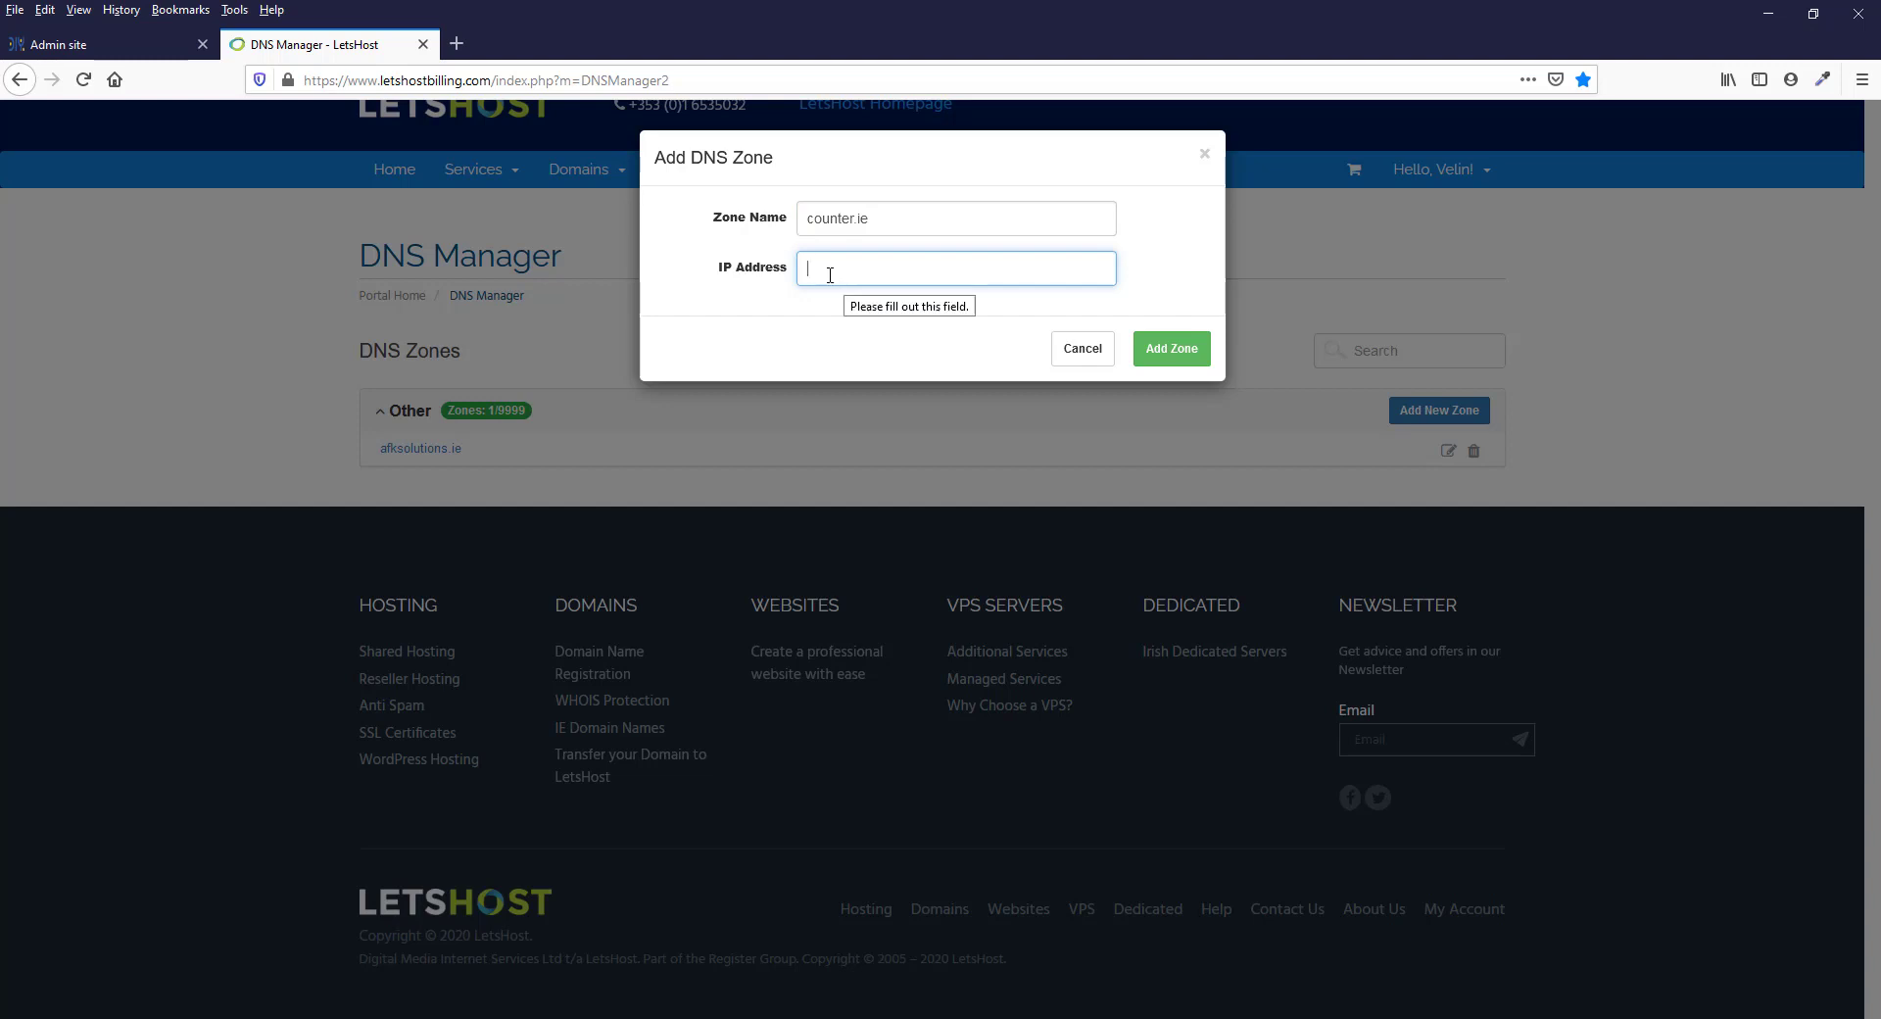
Copy the A record's Points to address 75.2.126.211 from the Step 2 instructions on the Admin site
{"action": "left_click", "coordinate": [51, 55]}
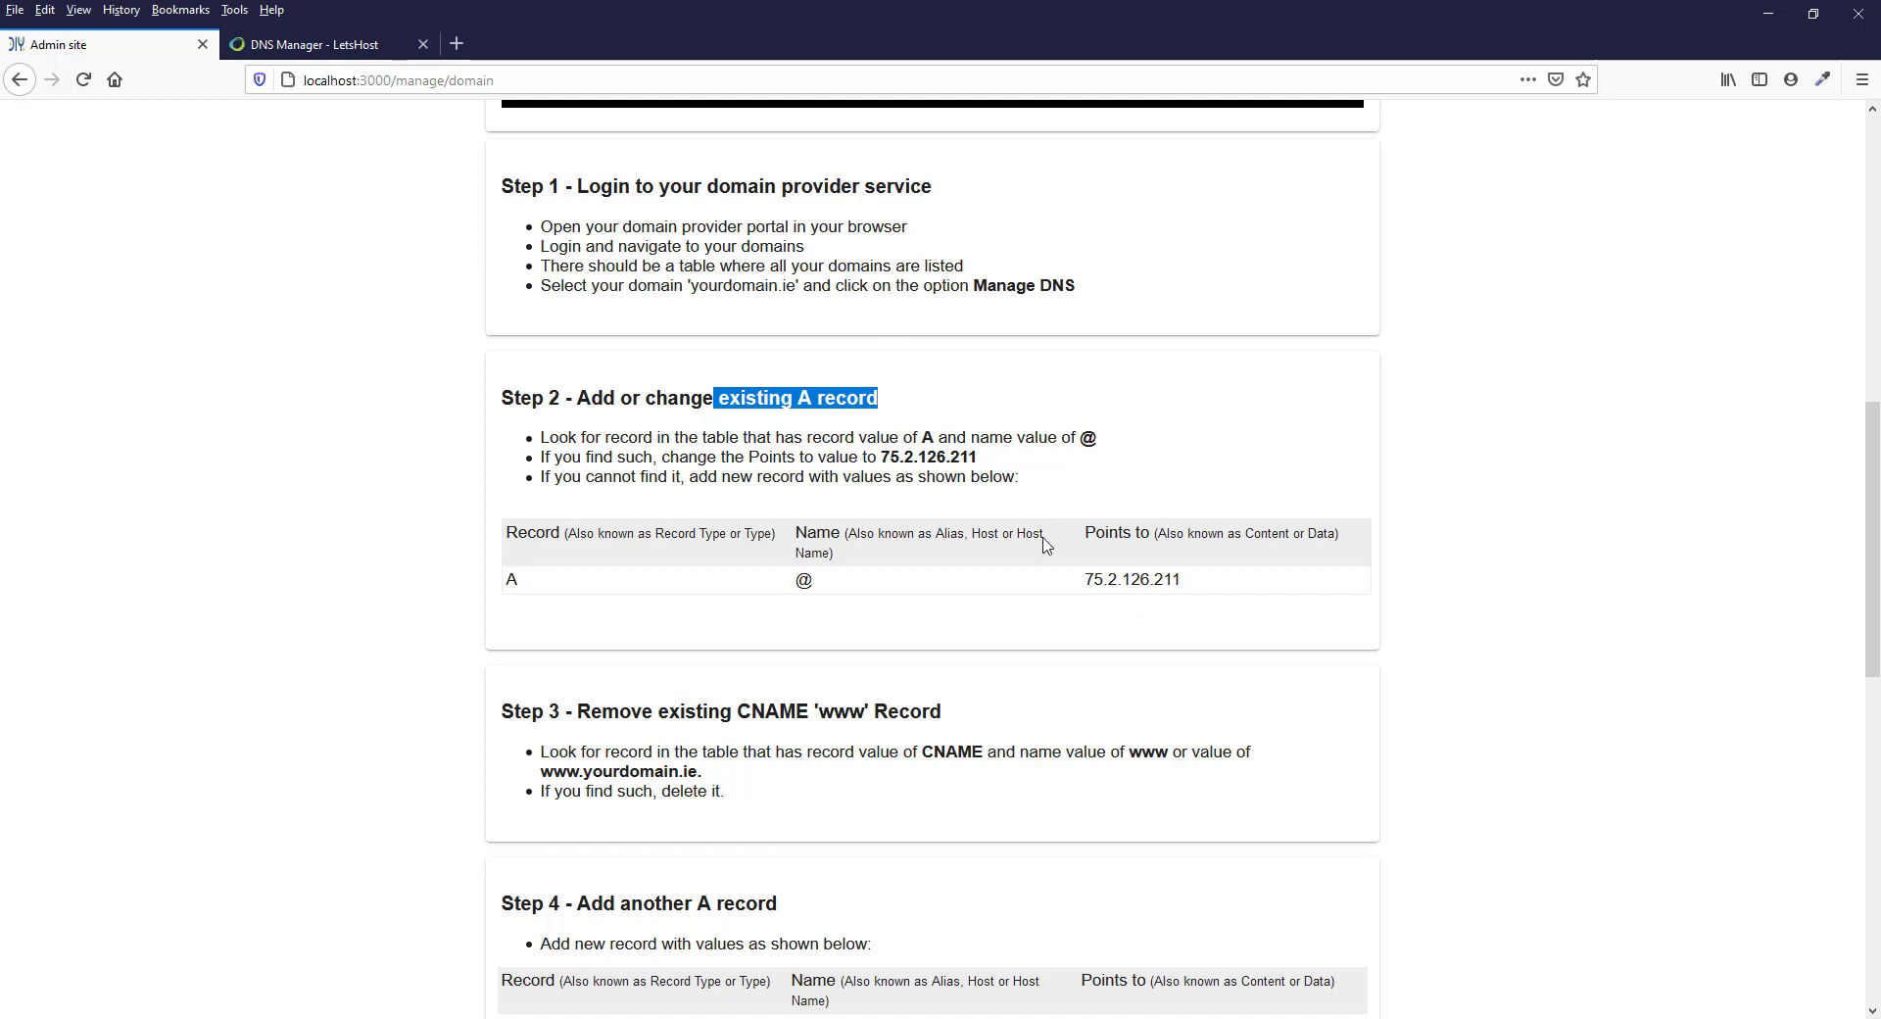
{"action": "left_click", "coordinate": [738, 419]}
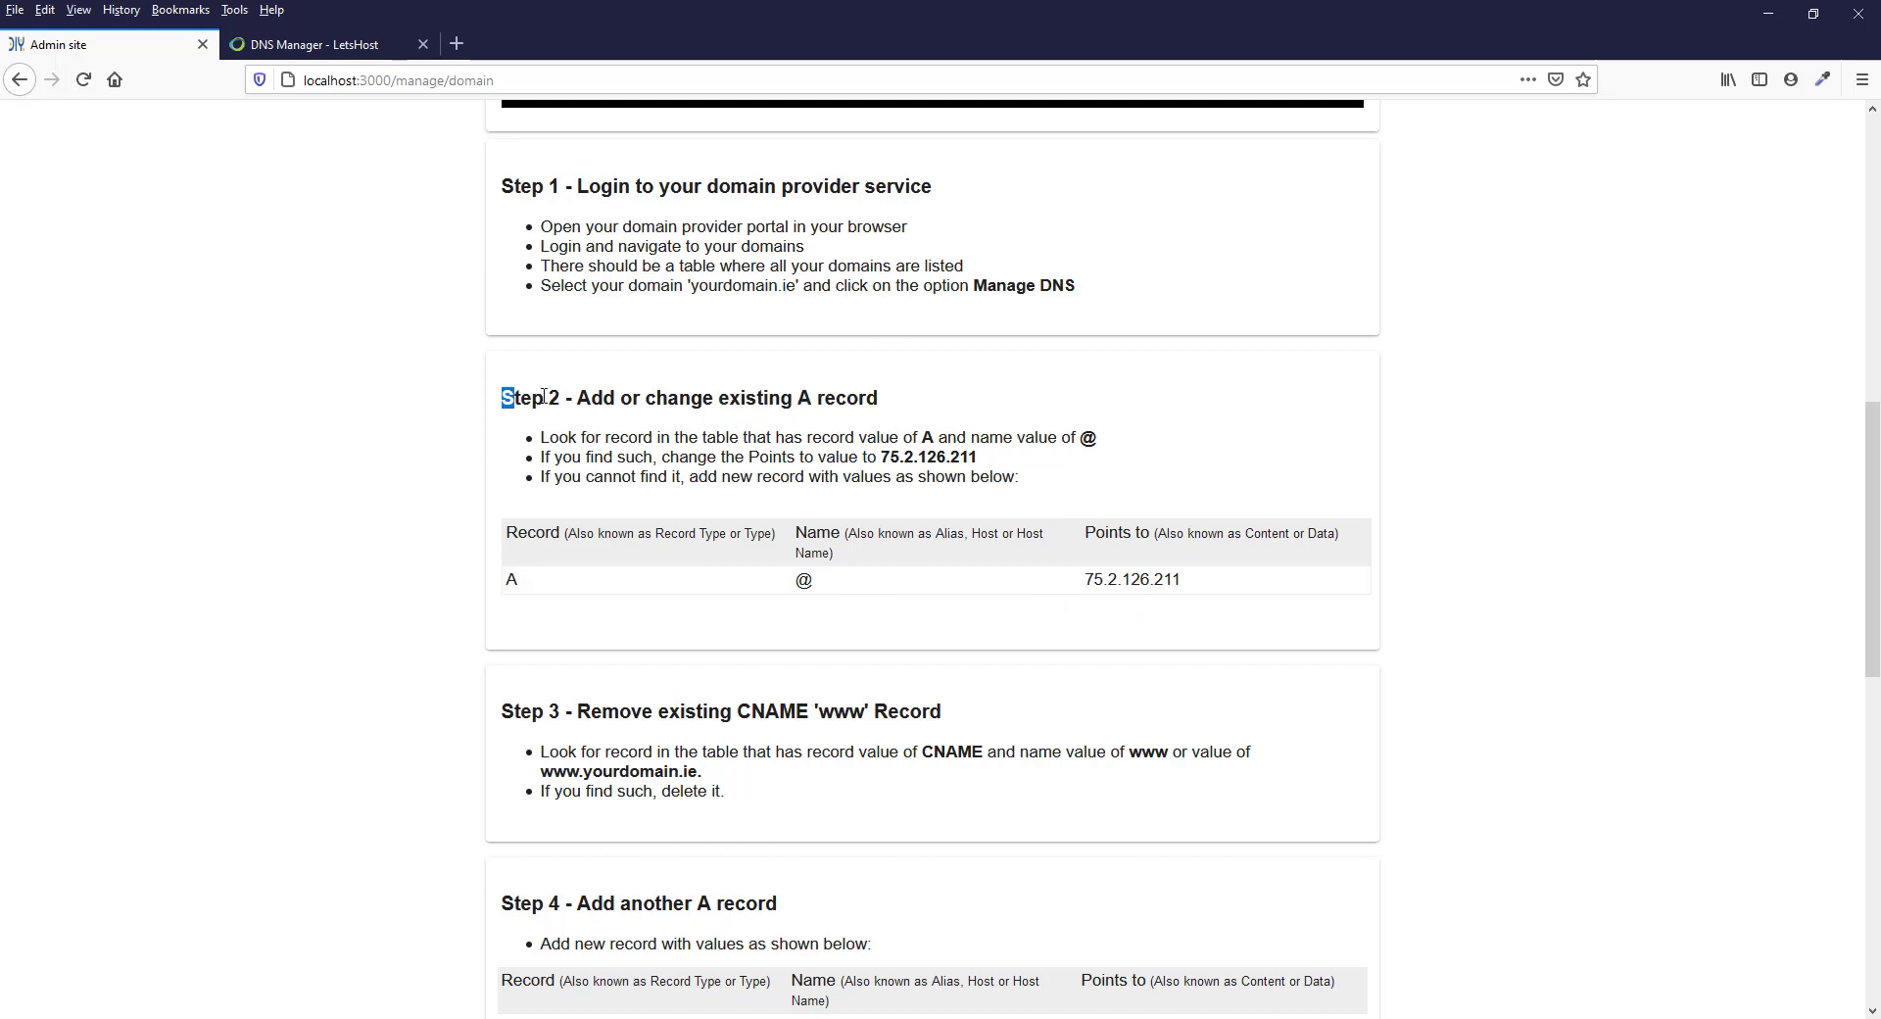
{"action": "left_click_drag", "start_coordinate": [503, 403], "coordinate": [879, 391]}
{"action": "left_click", "coordinate": [810, 399]}
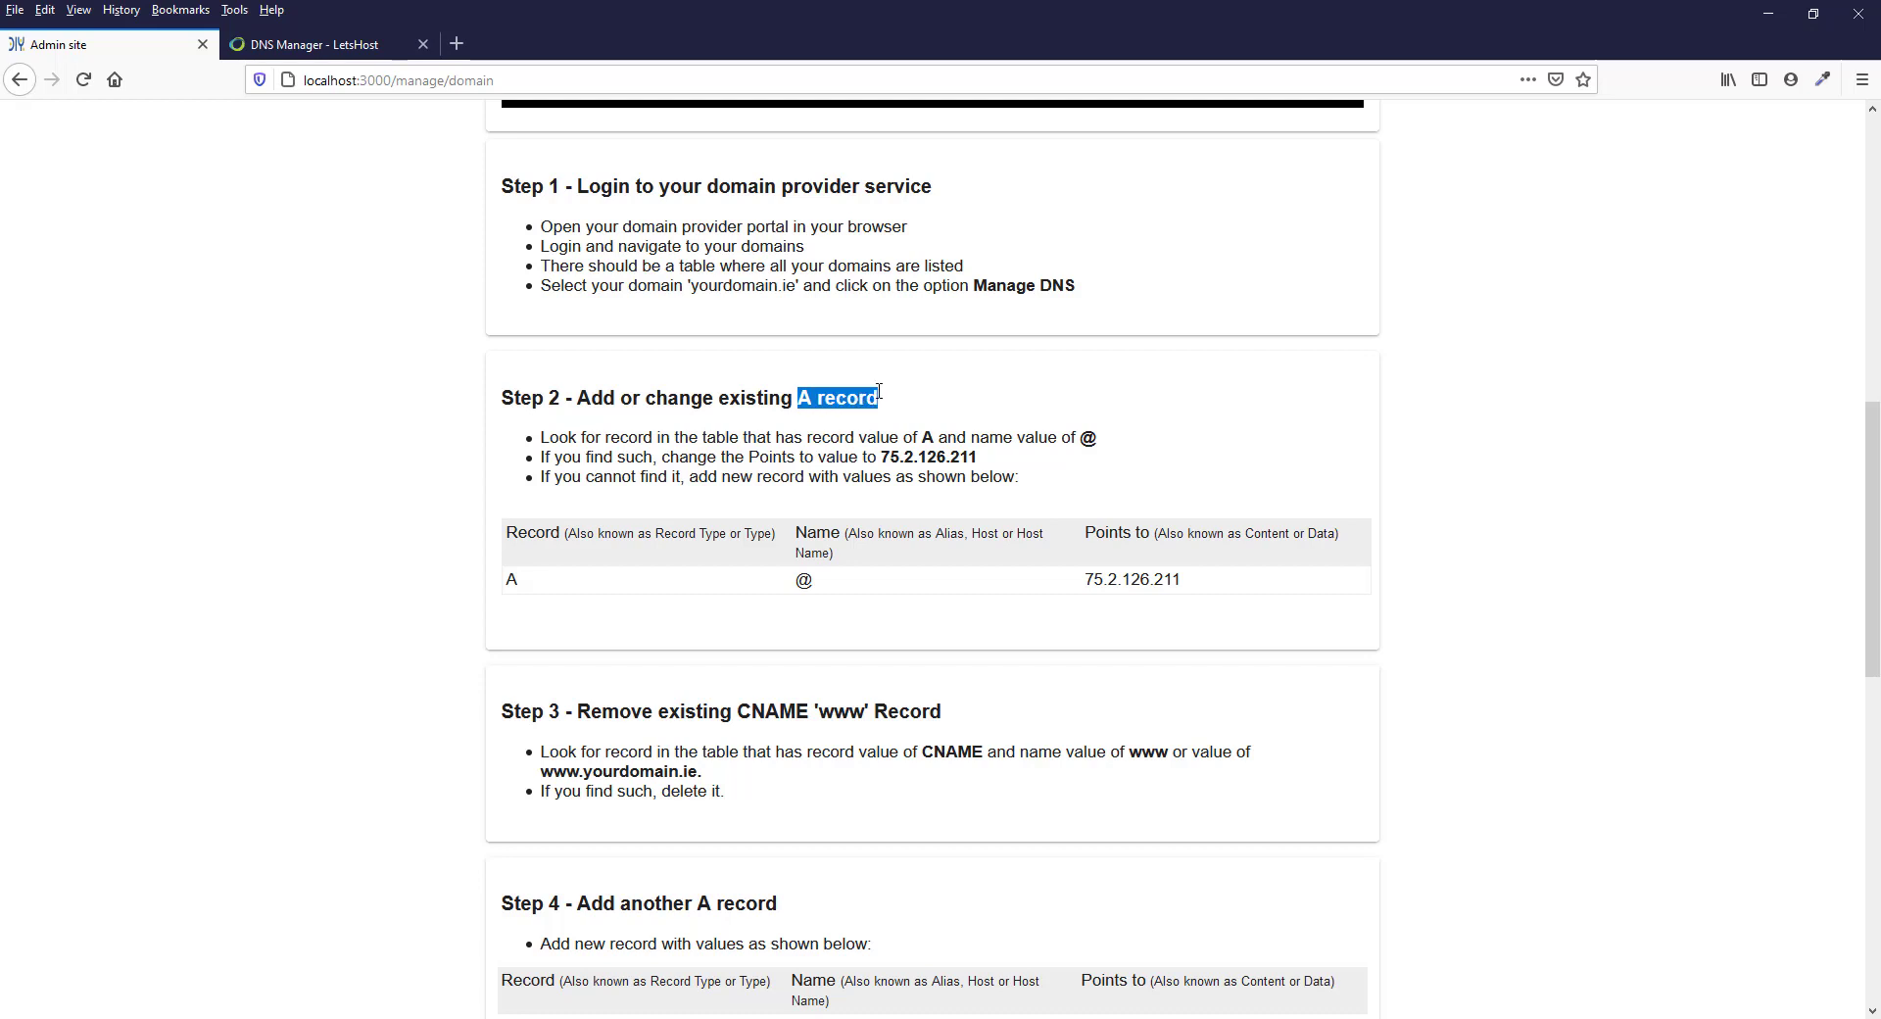
{"action": "left_click", "coordinate": [839, 398]}
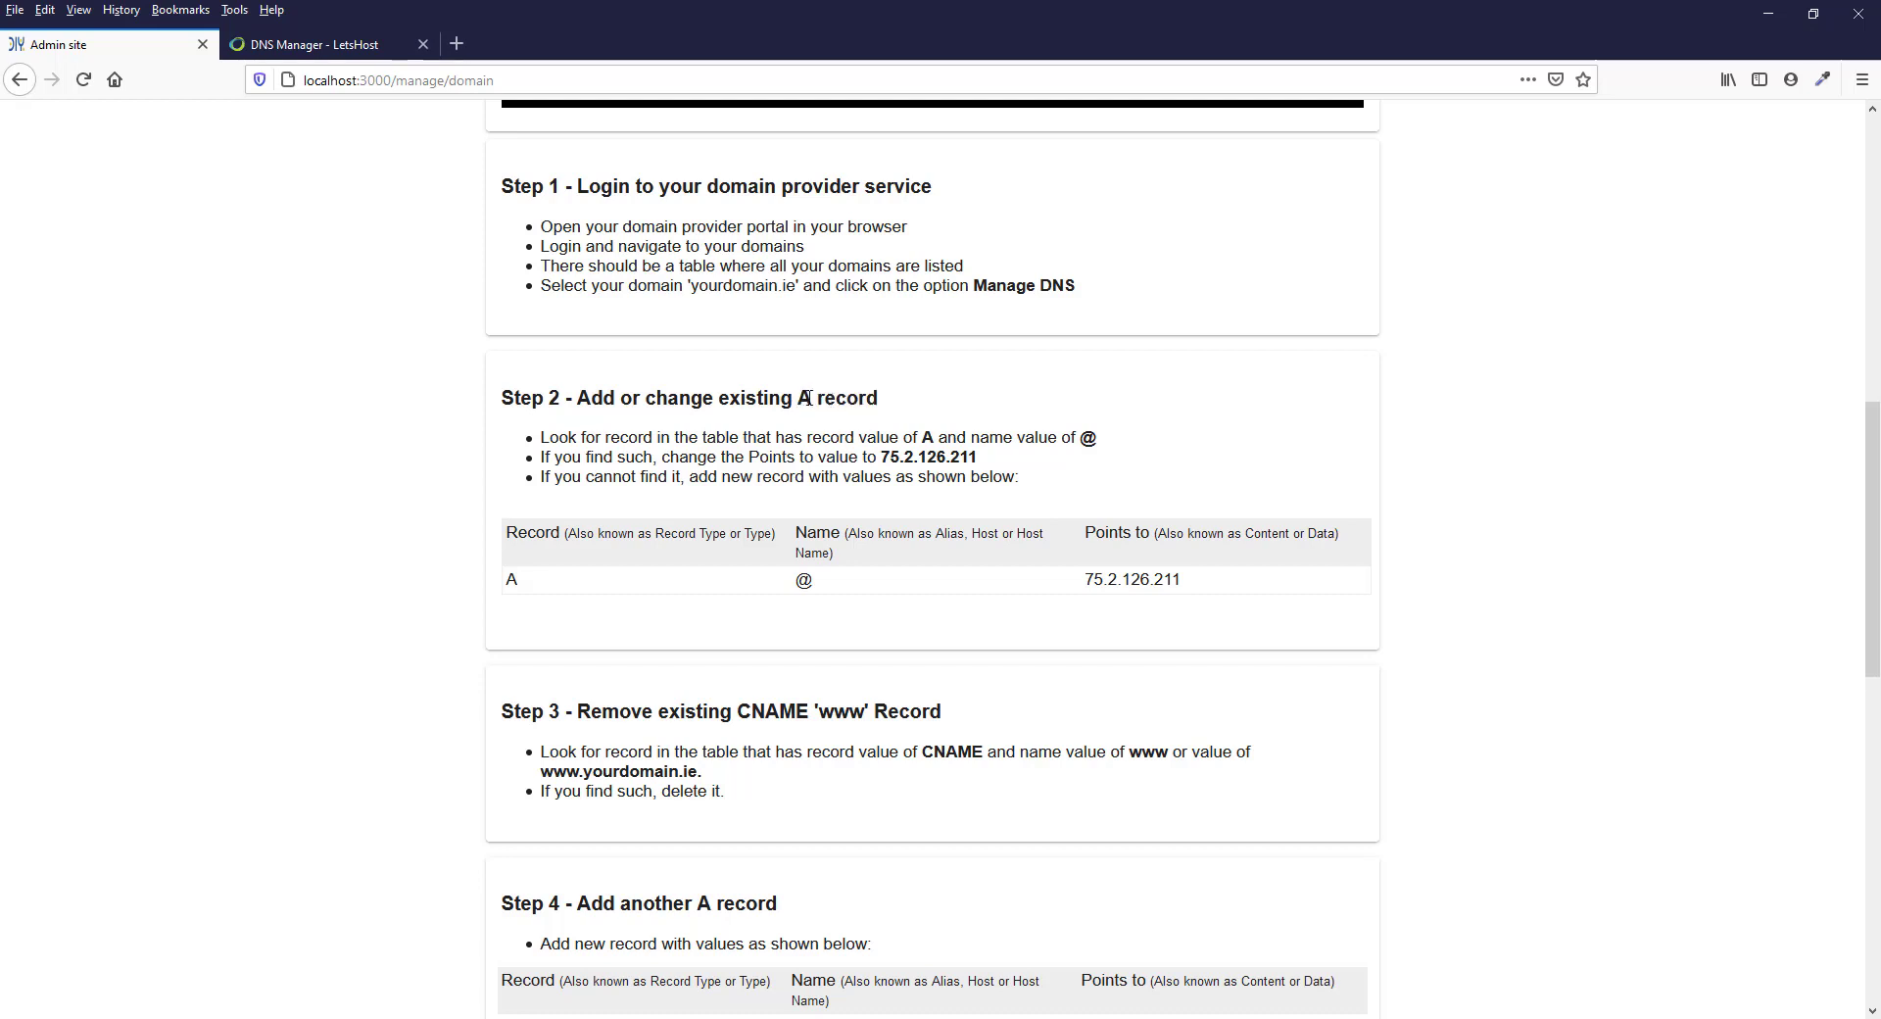
{"action": "left_click_drag", "start_coordinate": [800, 398], "coordinate": [906, 403]}
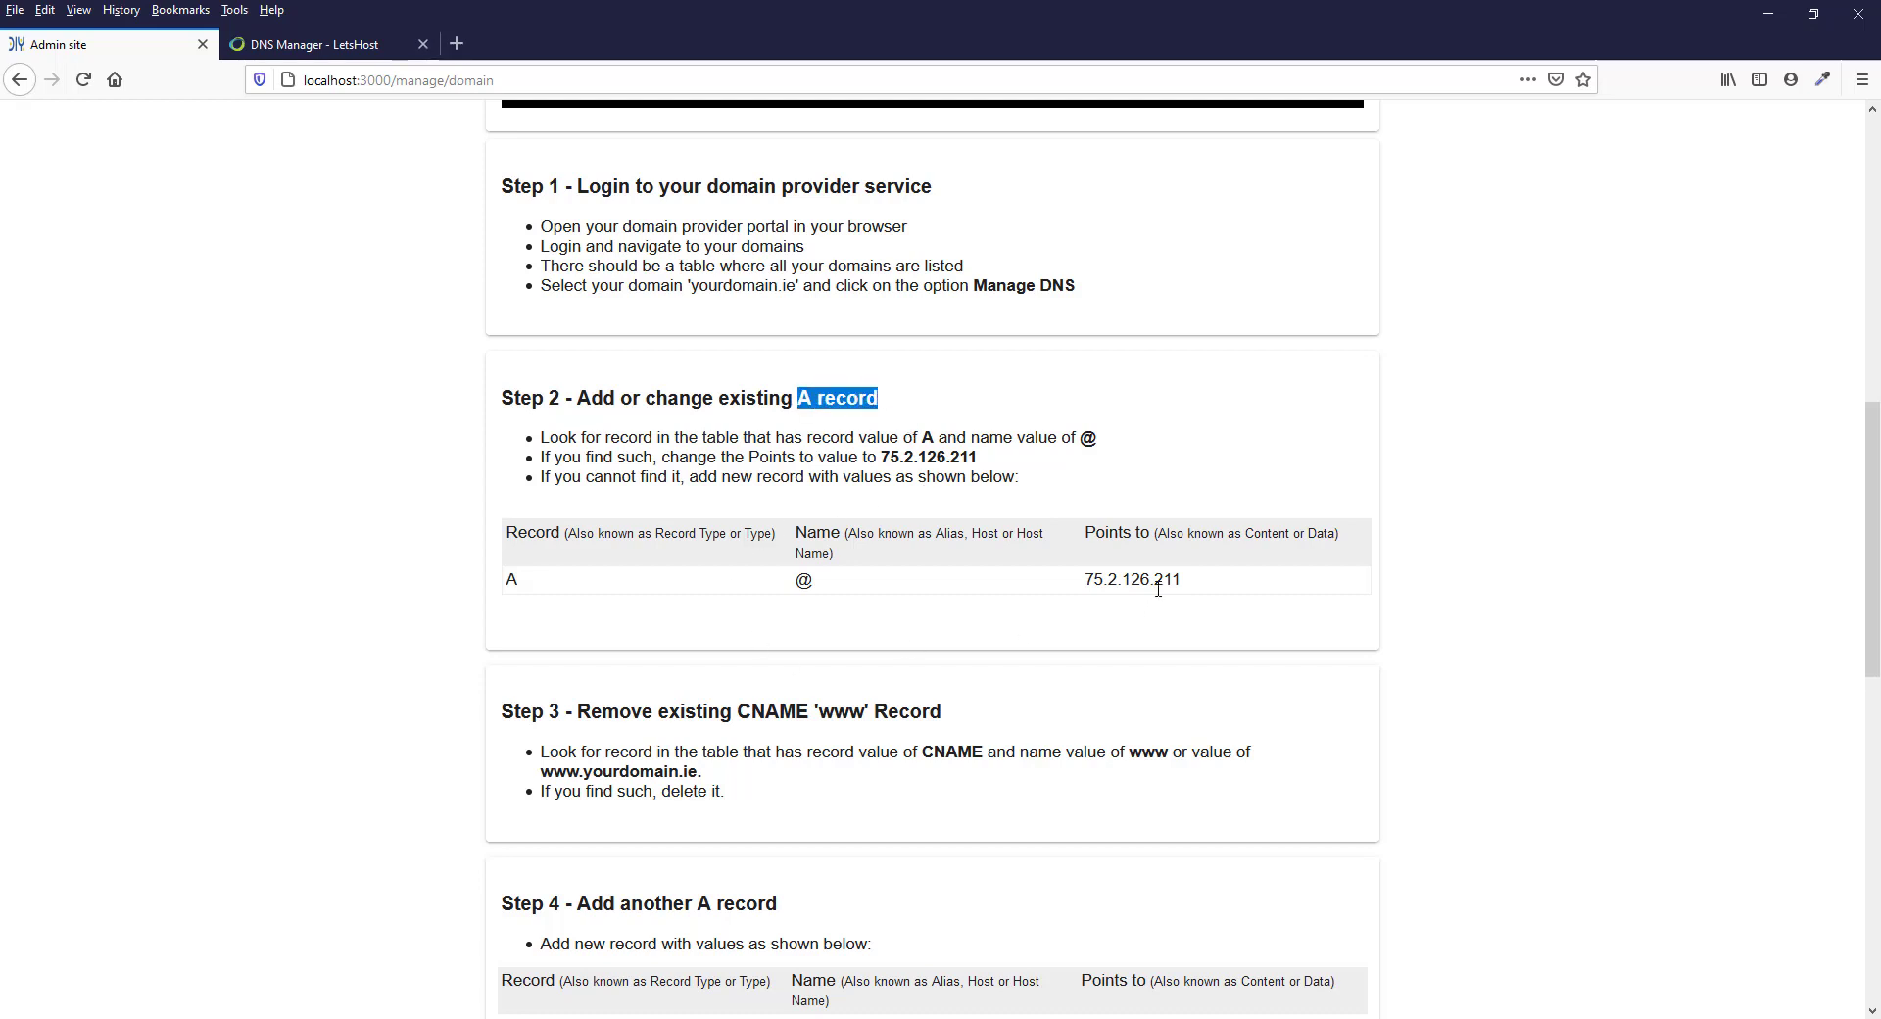
{"action": "left_click_drag", "start_coordinate": [1196, 586], "coordinate": [1086, 584]}
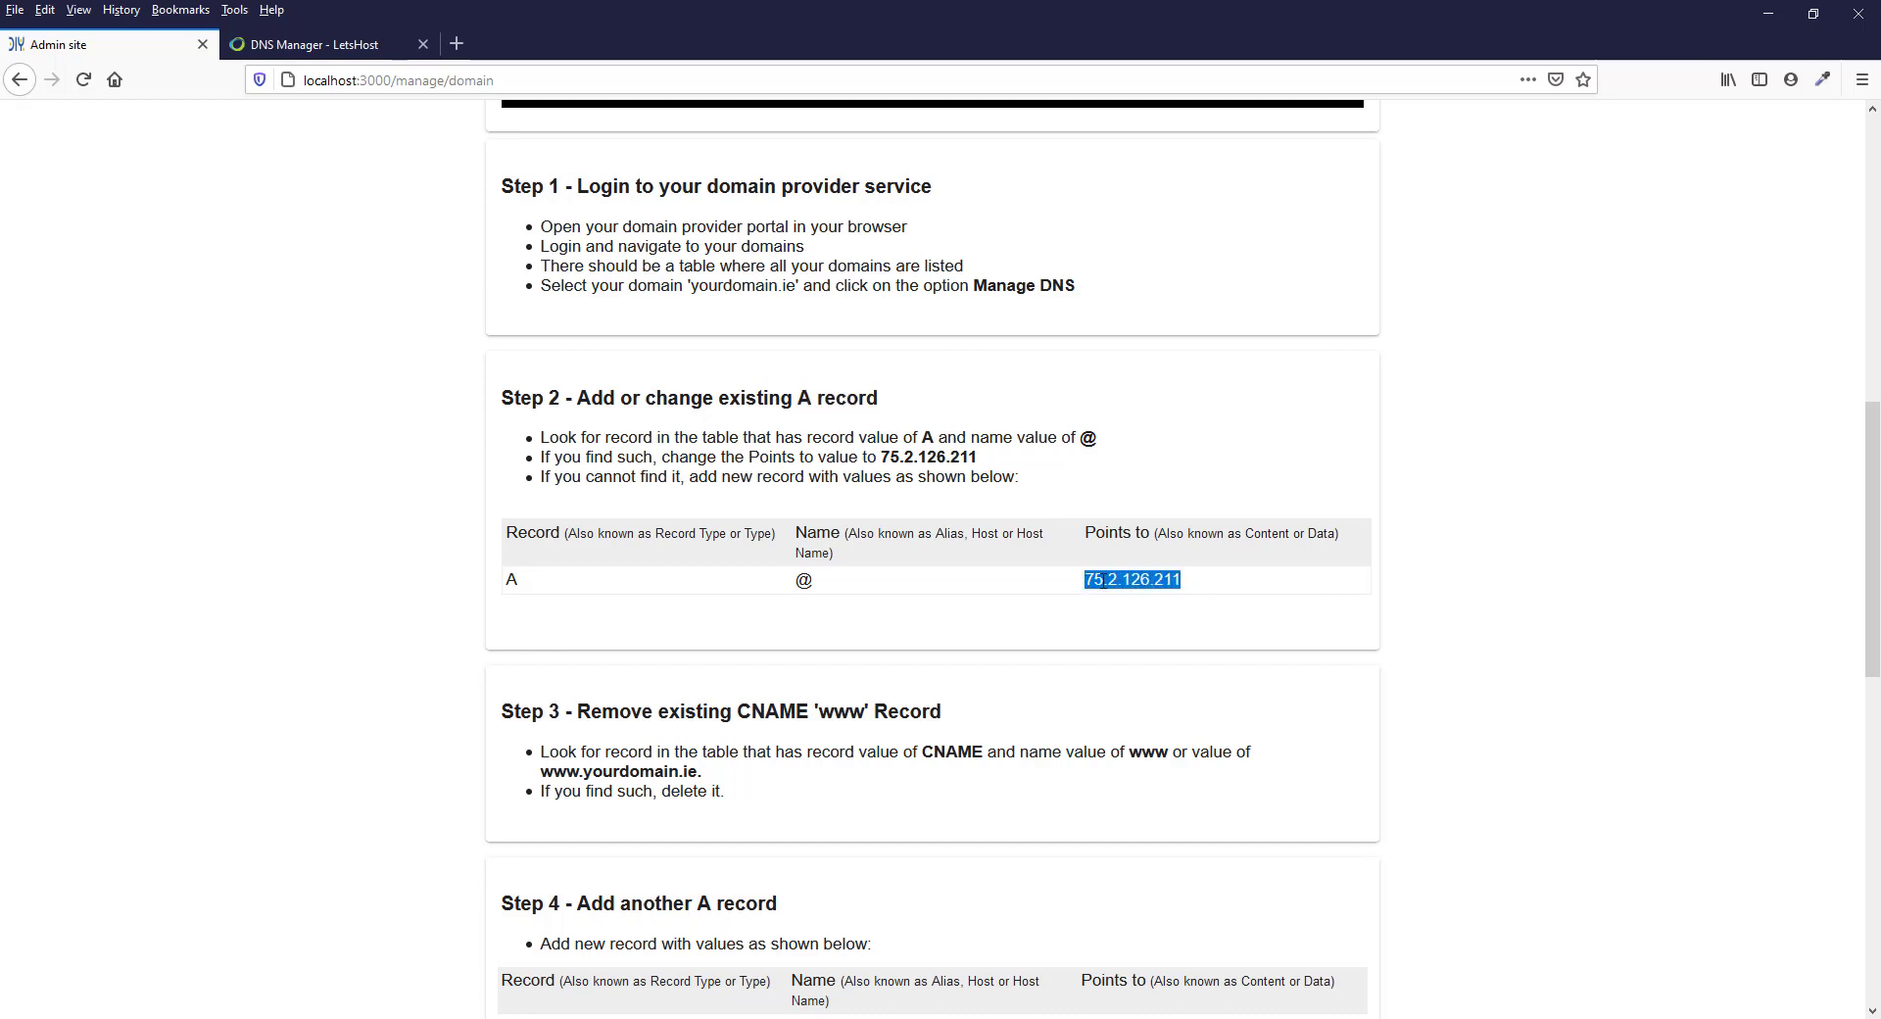
{"action": "right_click", "coordinate": [1104, 581]}
{"action": "left_click", "coordinate": [1157, 597]}
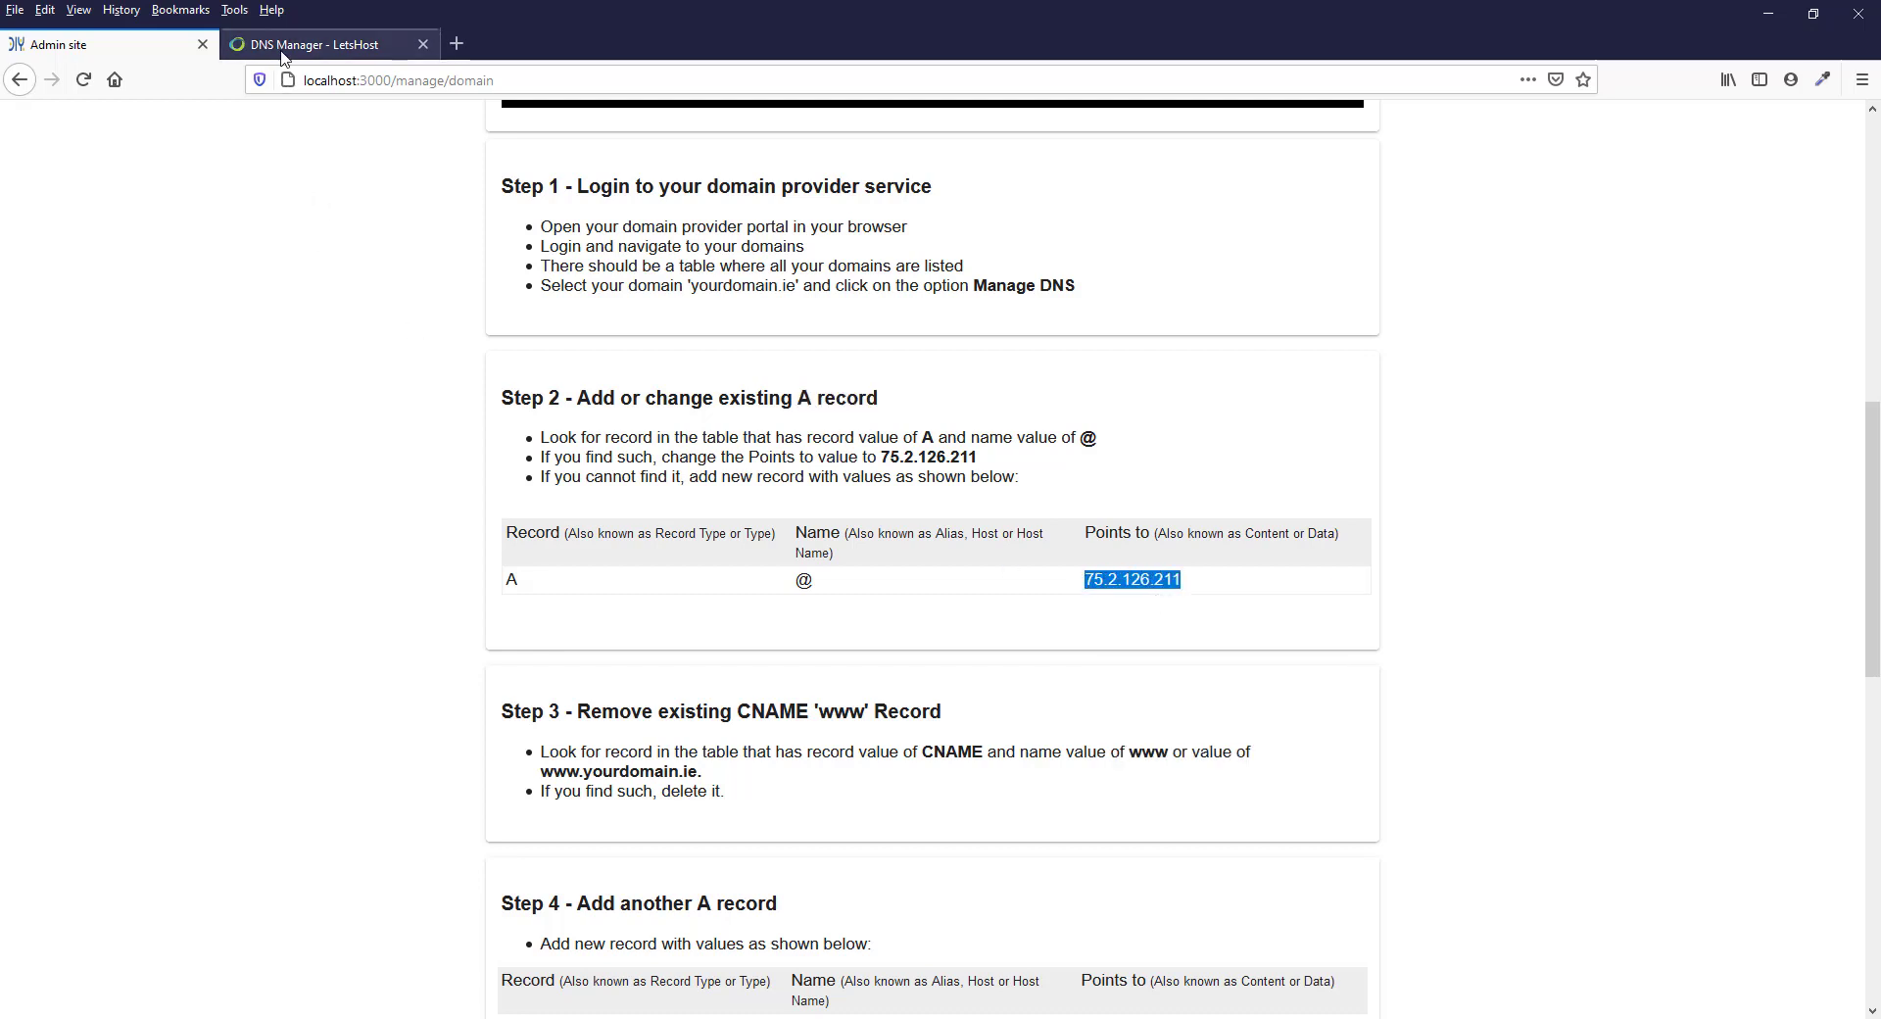
Paste 75.2.126.211 as the new zone's IP address in the LetsHost DNS Manager and add the zone
{"action": "left_click", "coordinate": [282, 53]}
{"action": "right_click", "coordinate": [837, 269]}
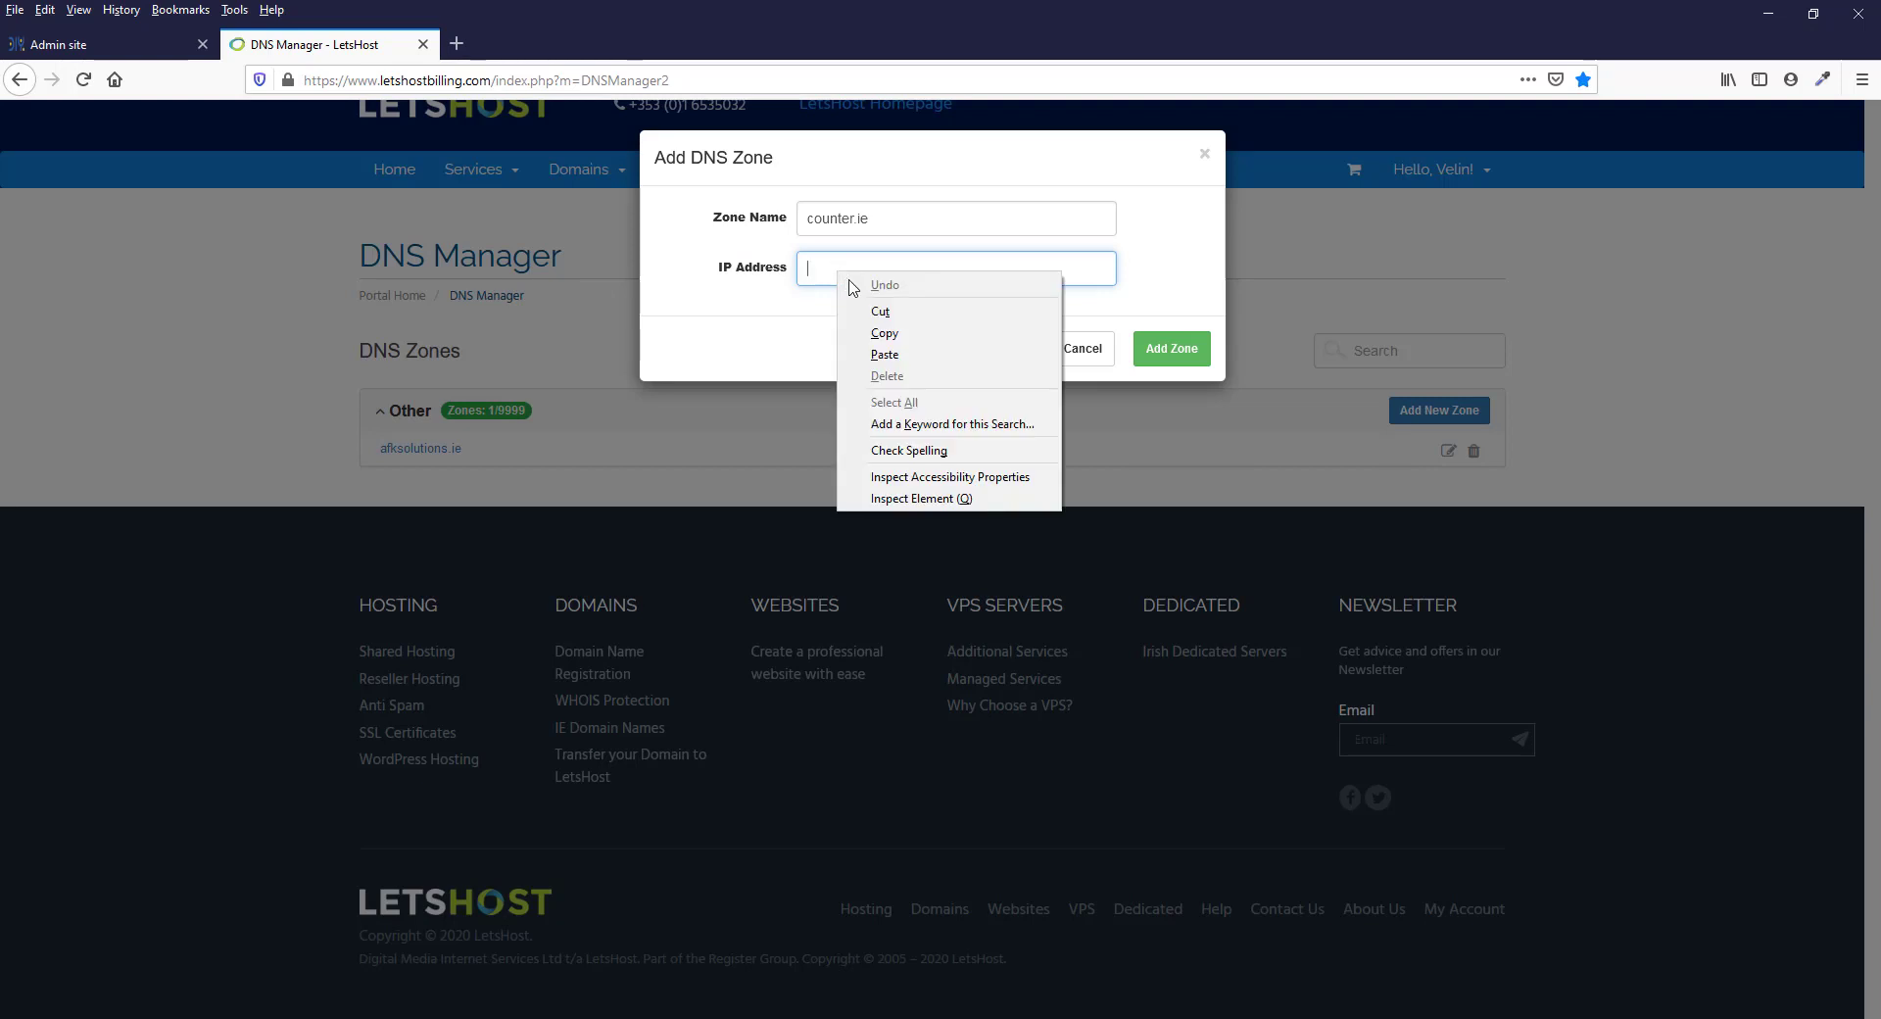
{"action": "left_click", "coordinate": [867, 353]}
{"action": "key", "text": "Return"}
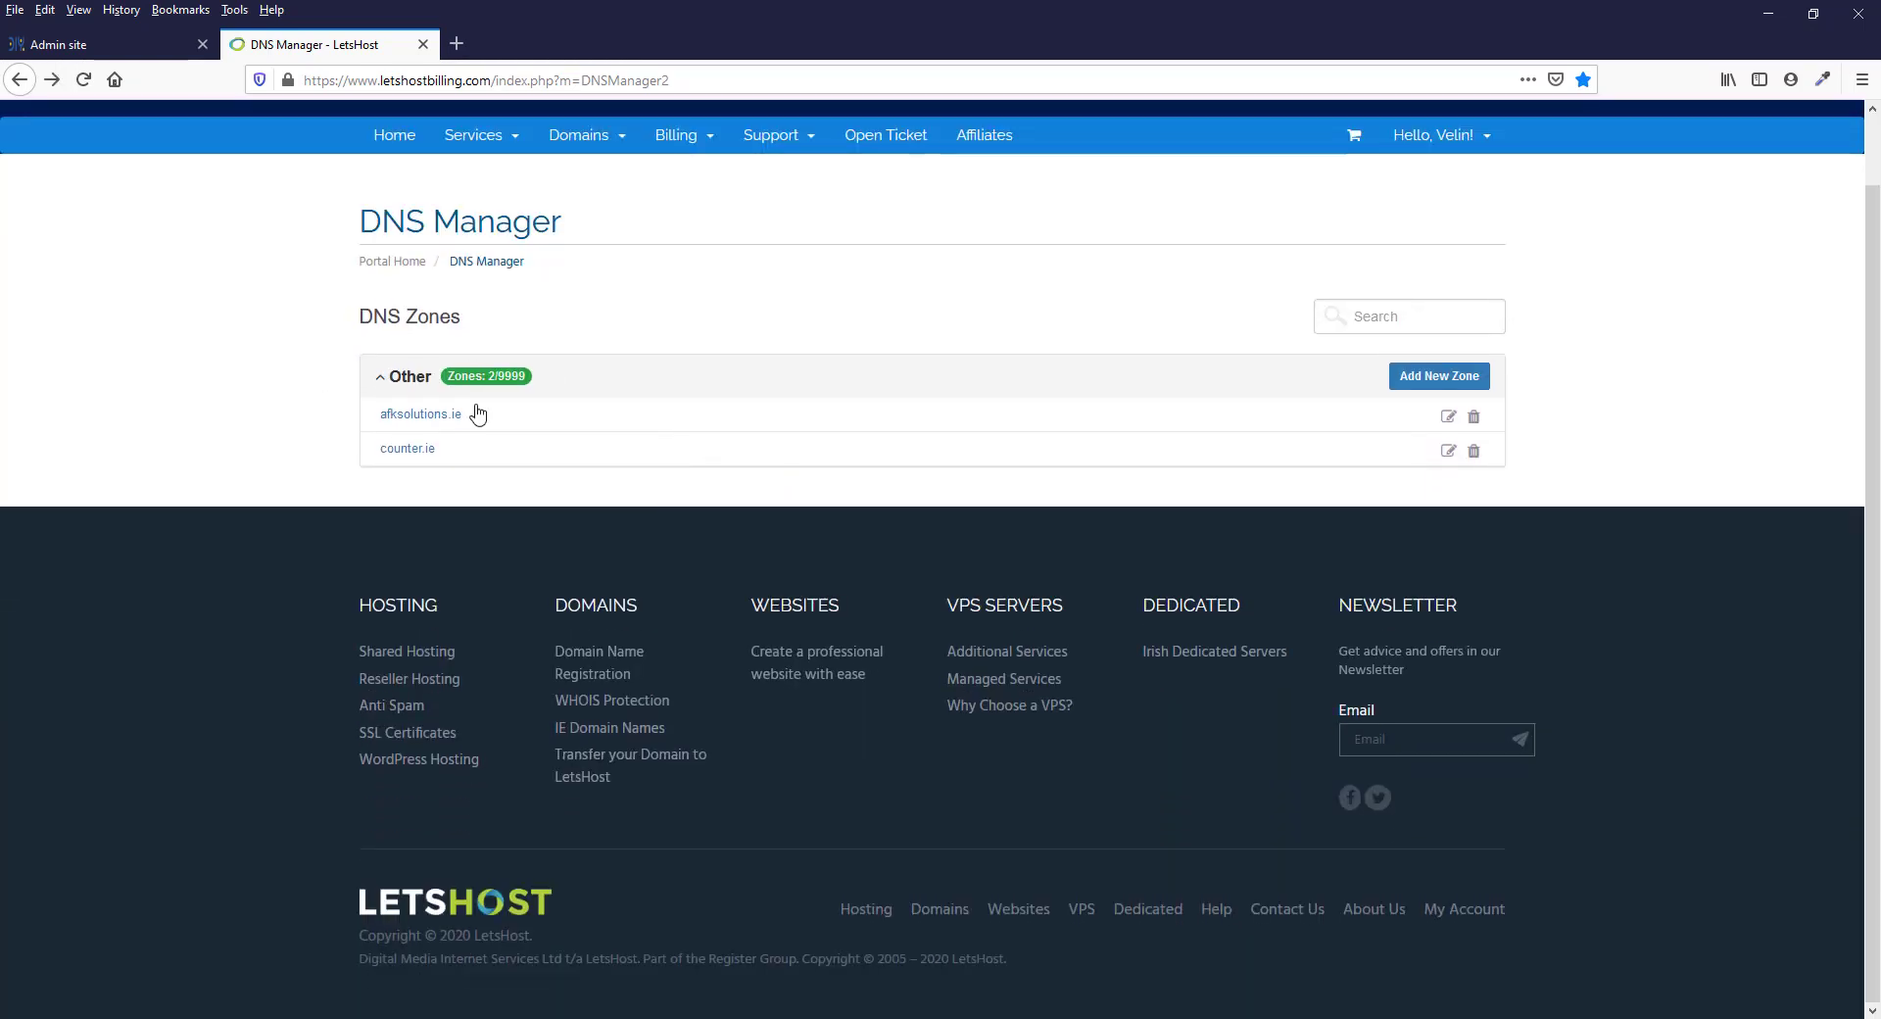
Open the counter.ie zone in the DNS Manager for editing its records
{"action": "left_click", "coordinate": [1449, 453]}
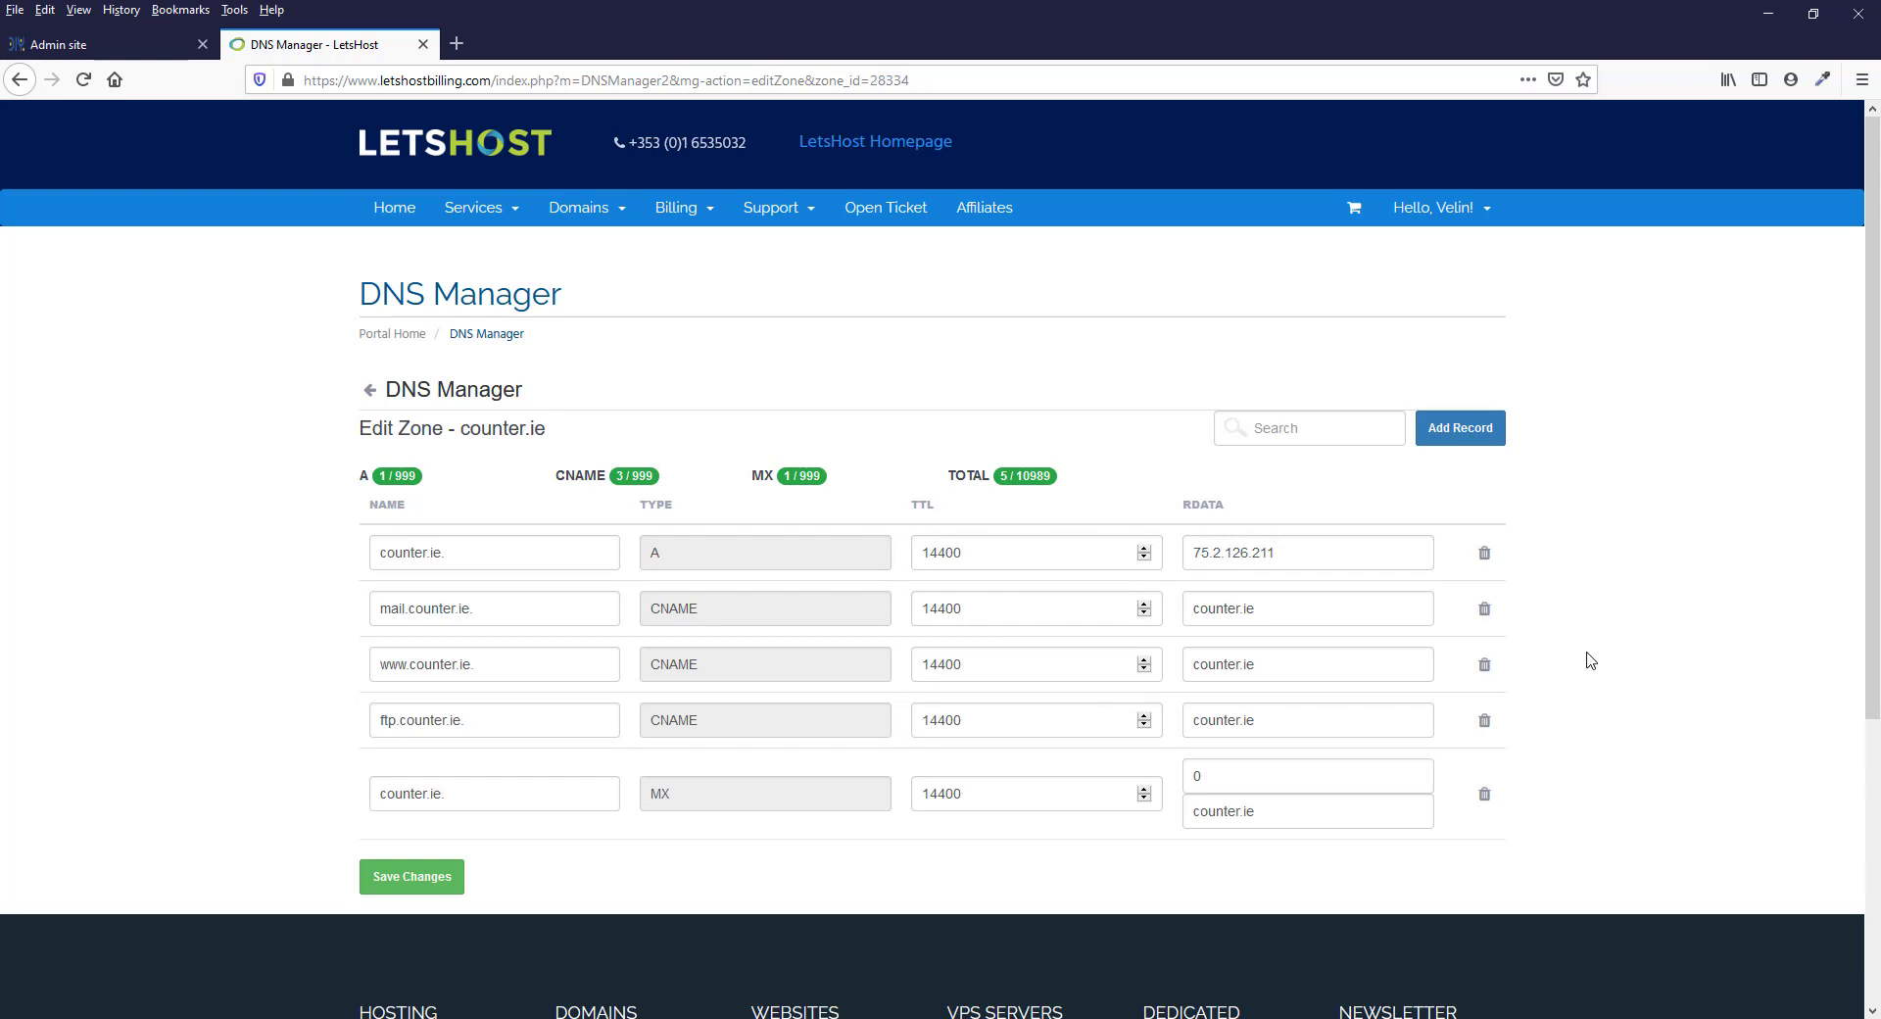
{"action": "left_click", "coordinate": [451, 390]}
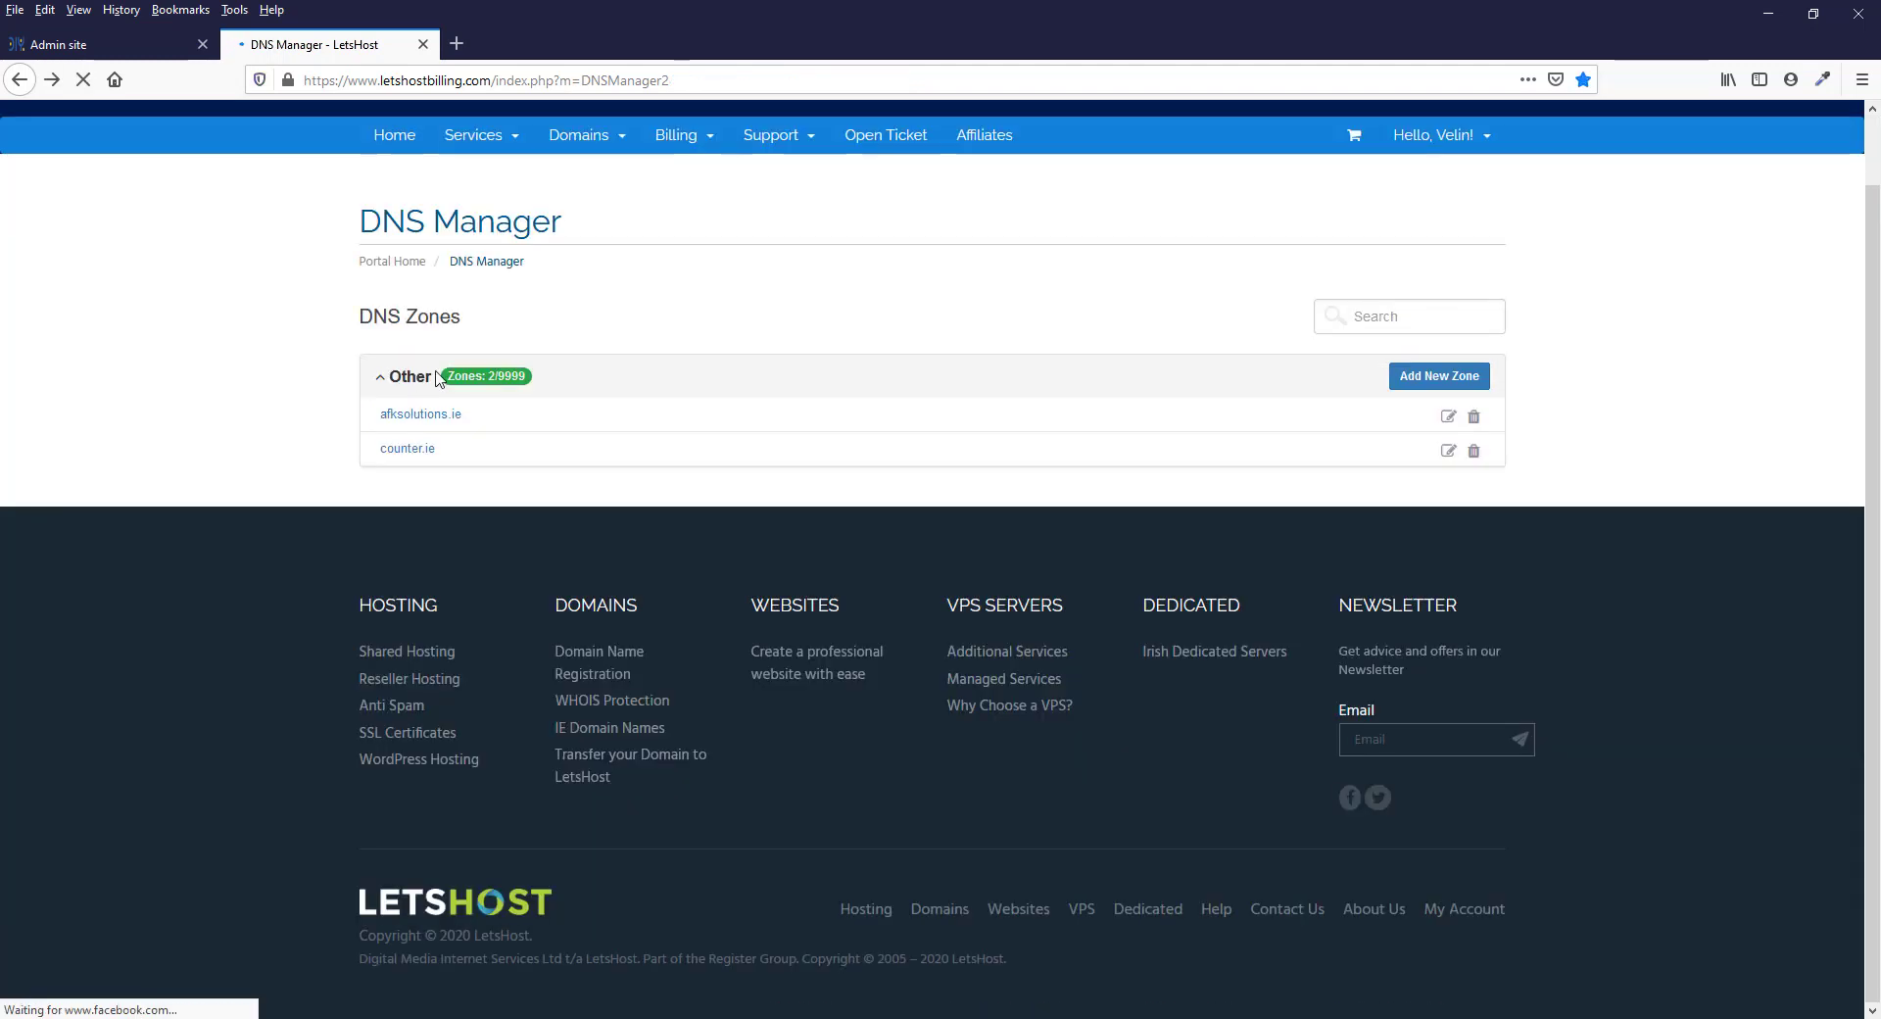
{"action": "left_click", "coordinate": [588, 137]}
{"action": "left_click", "coordinate": [593, 343]}
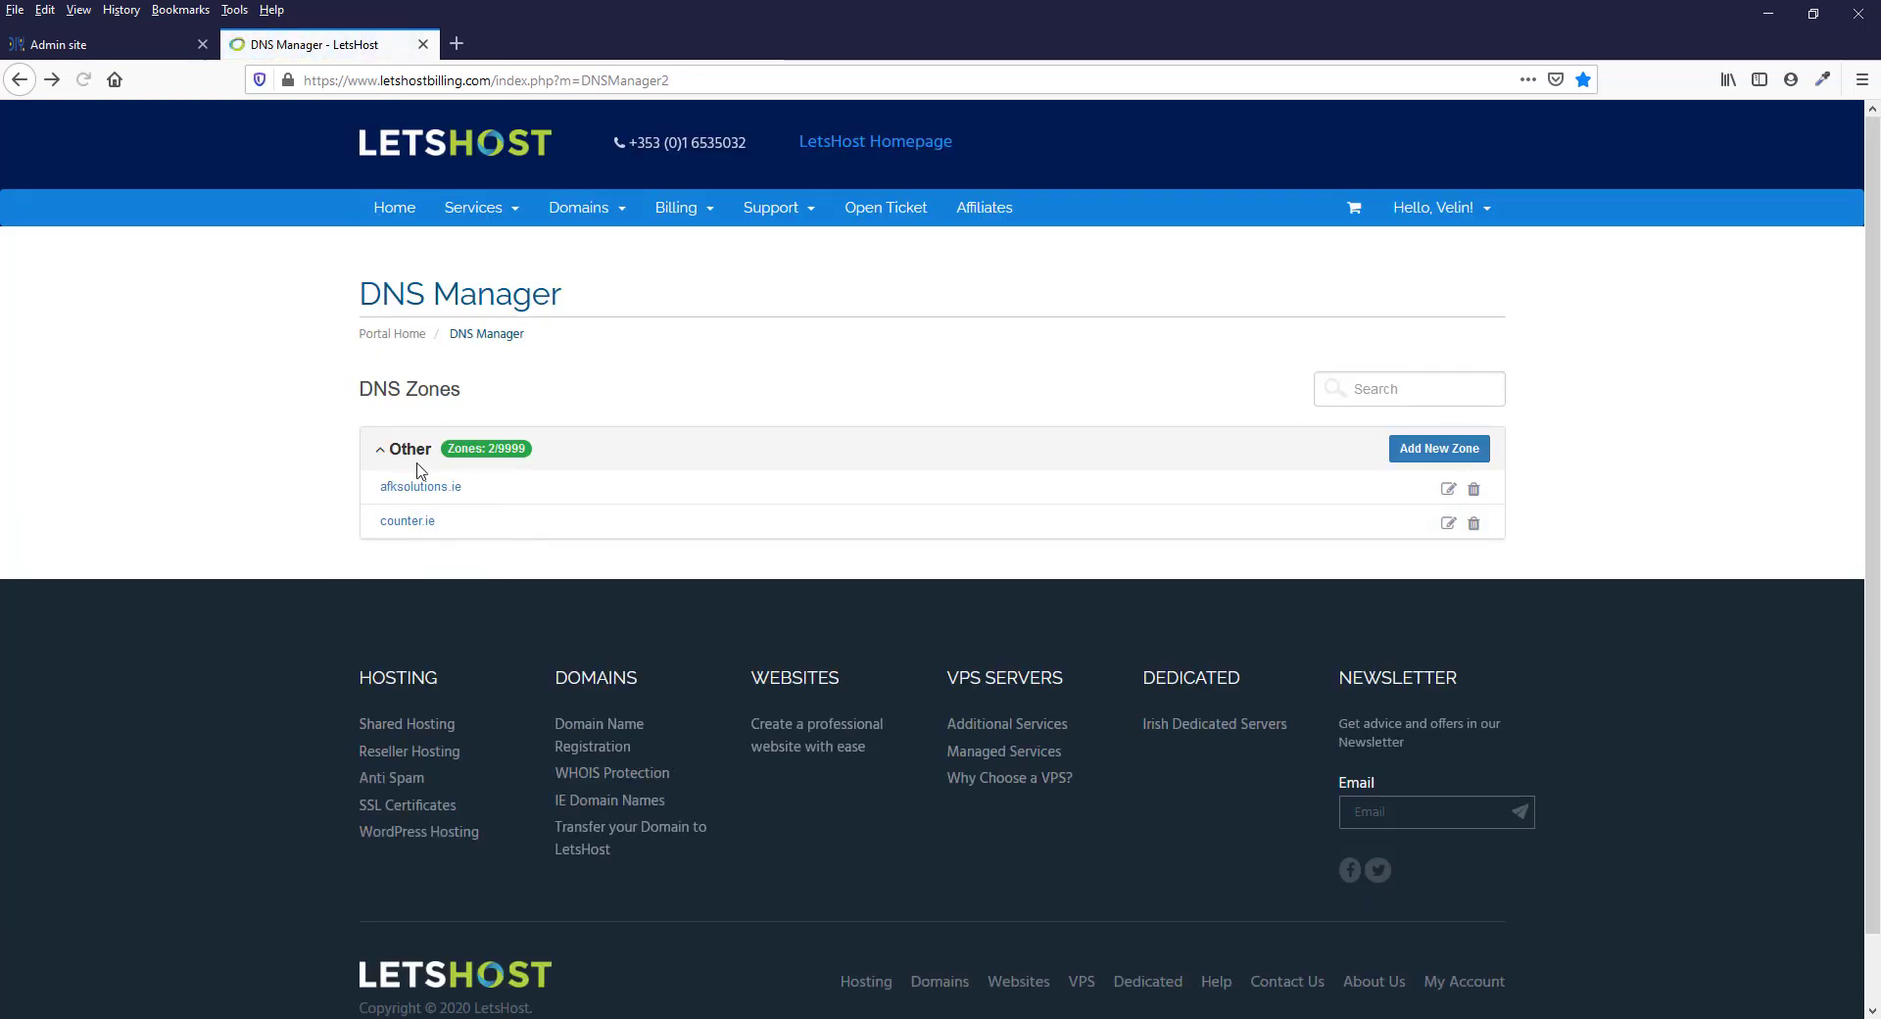
{"action": "left_click", "coordinate": [1448, 523]}
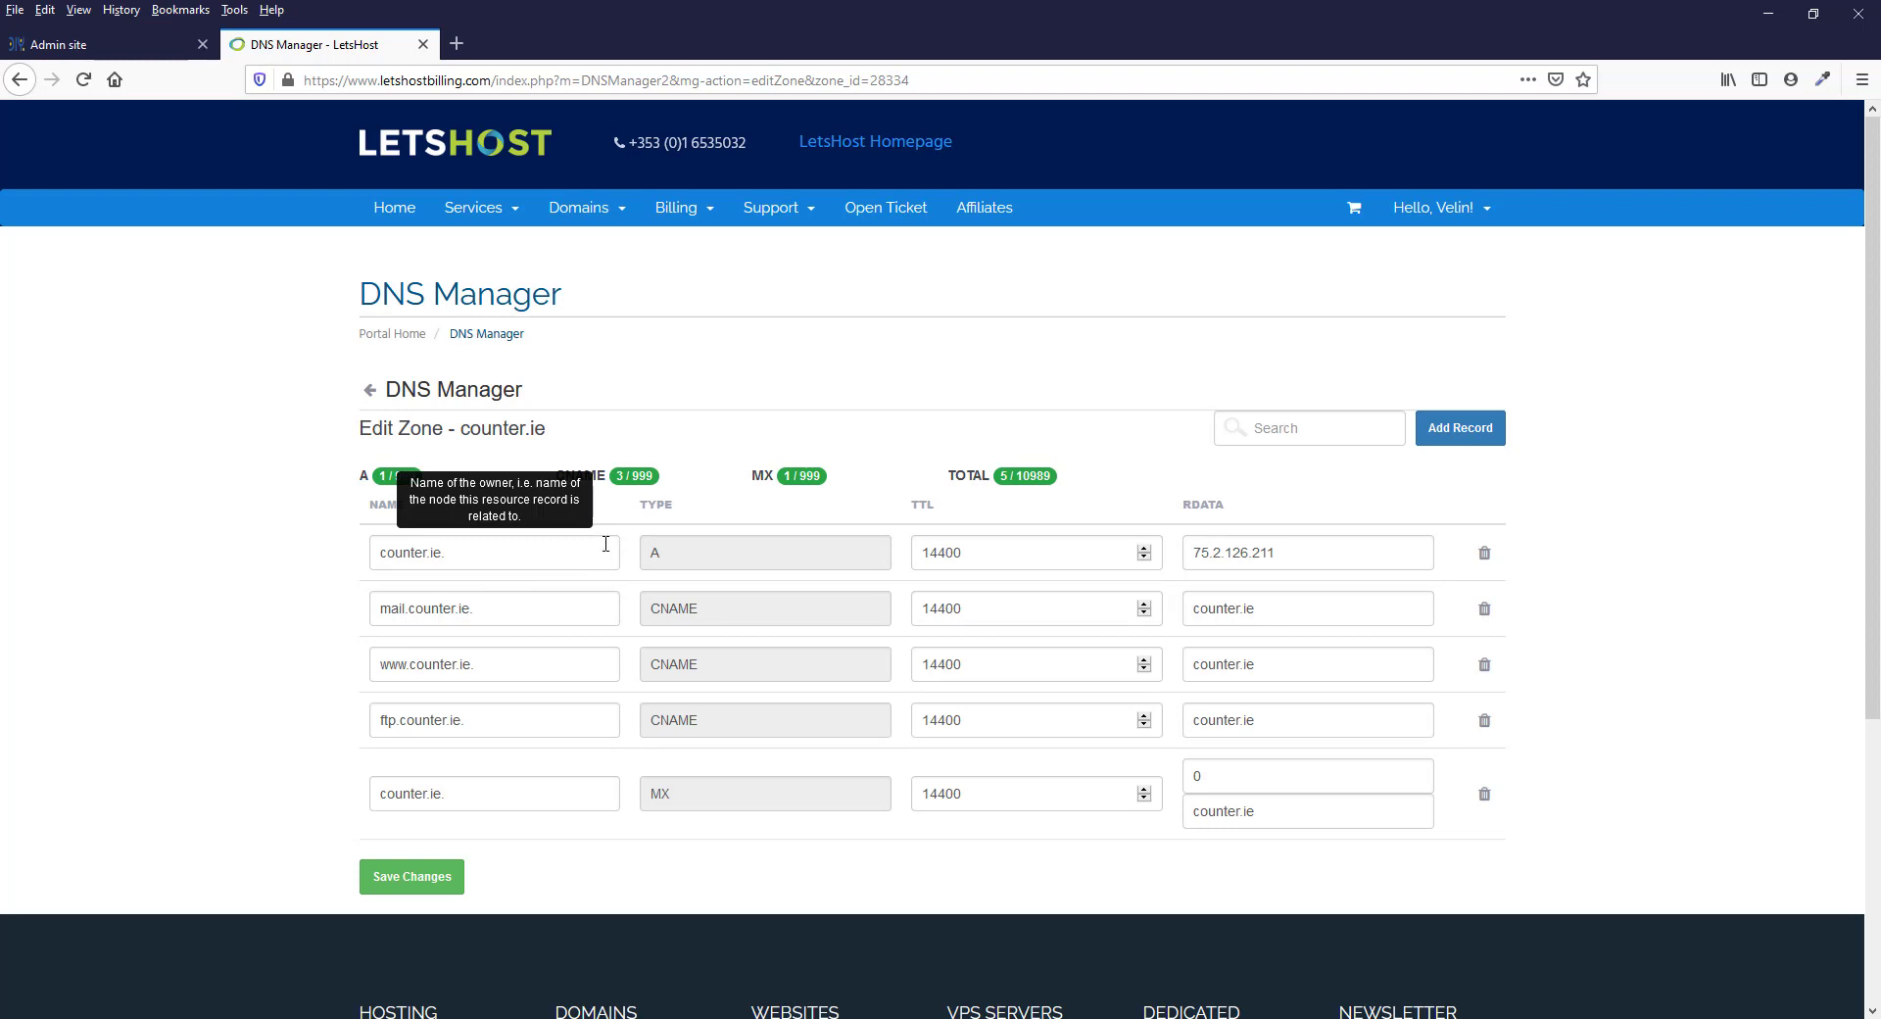
Check the record type, name and Points to values required for the A record in Step 2 on the Admin site
{"action": "left_click", "coordinate": [98, 44]}
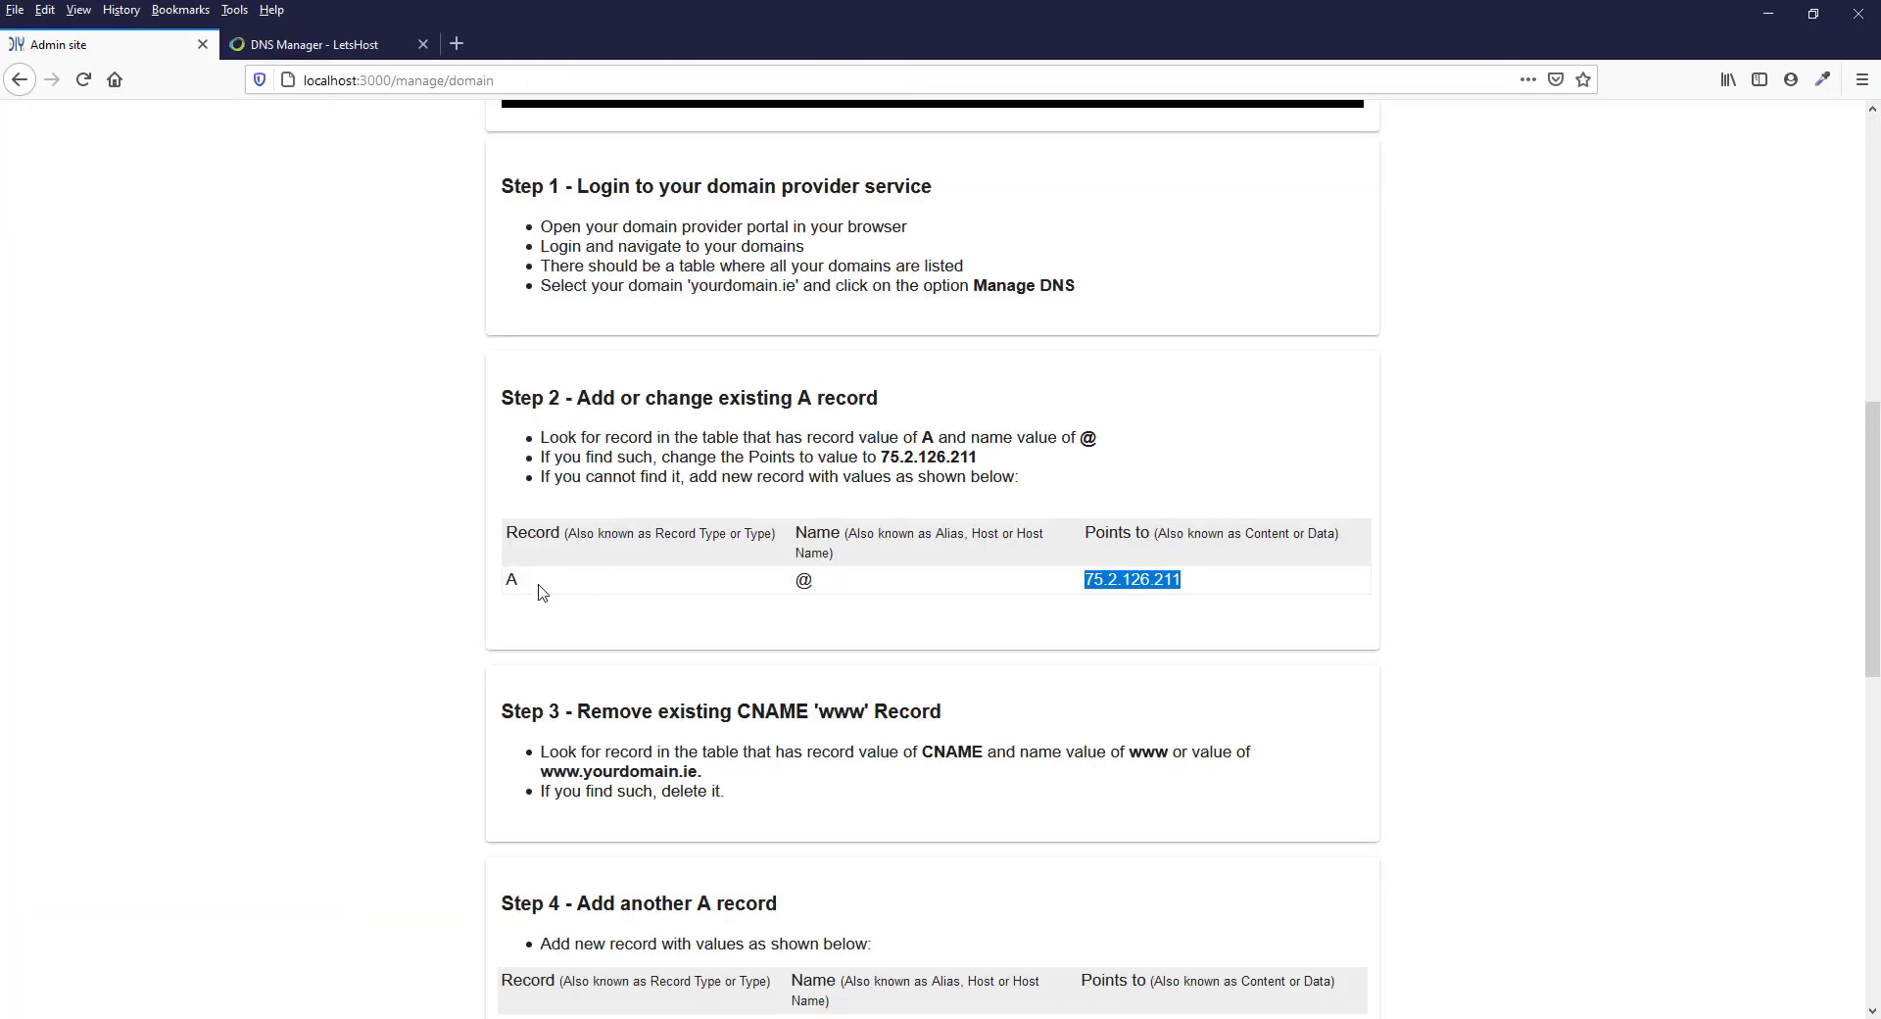
{"action": "double_click", "coordinate": [510, 580]}
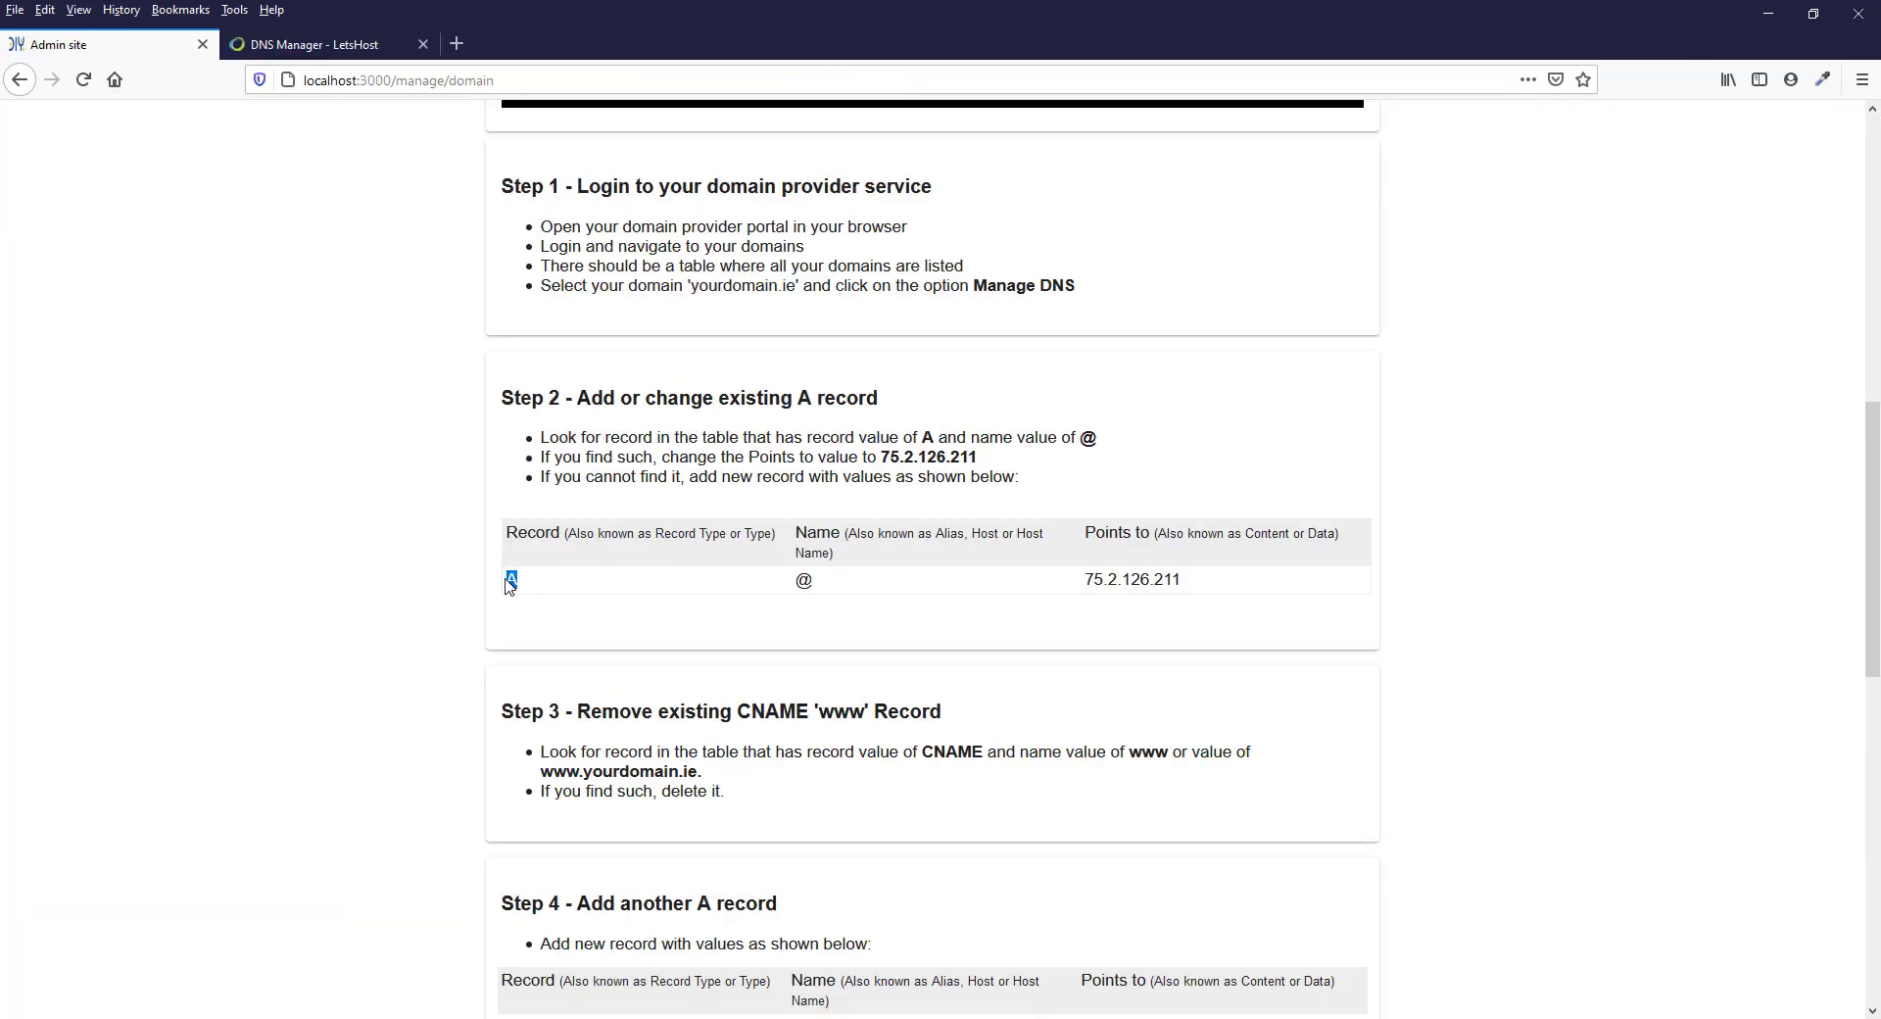
{"action": "double_click", "coordinate": [811, 580]}
{"action": "left_click_drag", "start_coordinate": [1088, 580], "coordinate": [1264, 585]}
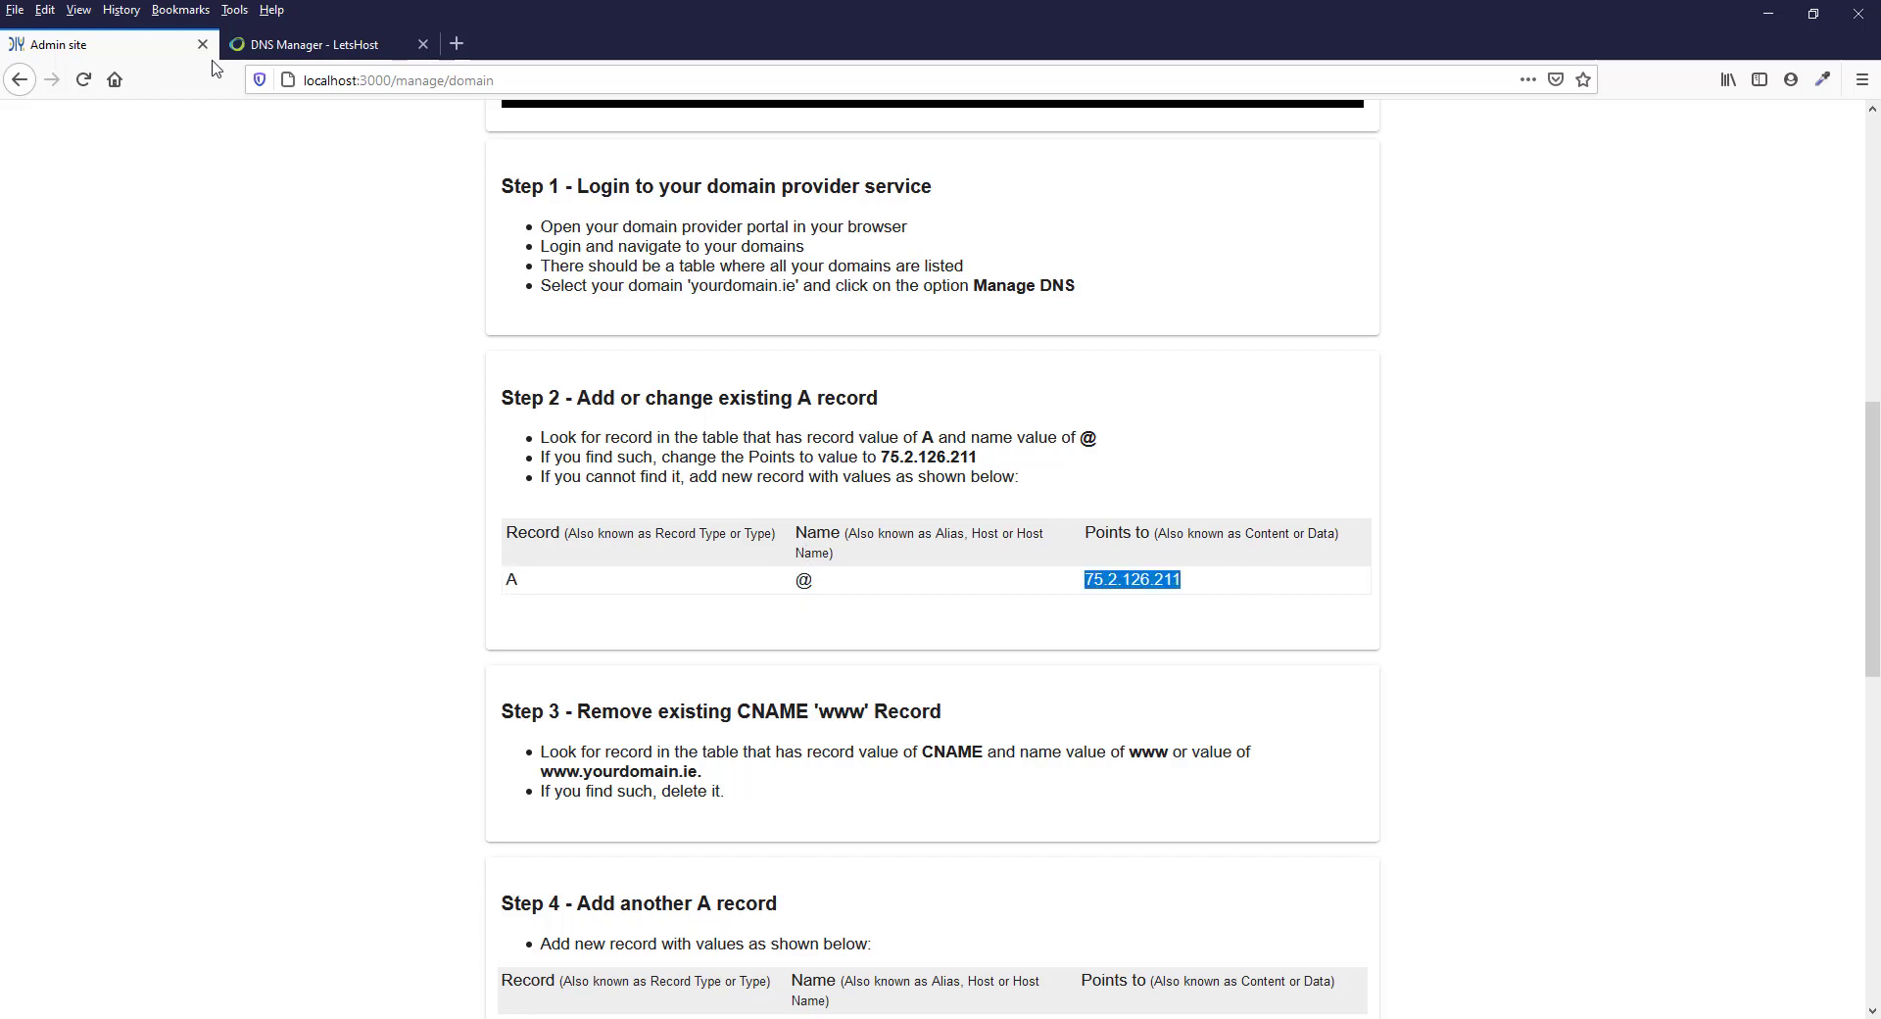
Examine the name and address of the existing A record in the counter.ie zone on the LetsHost site
{"action": "left_click", "coordinate": [311, 44]}
{"action": "left_click_drag", "start_coordinate": [447, 554], "coordinate": [324, 546]}
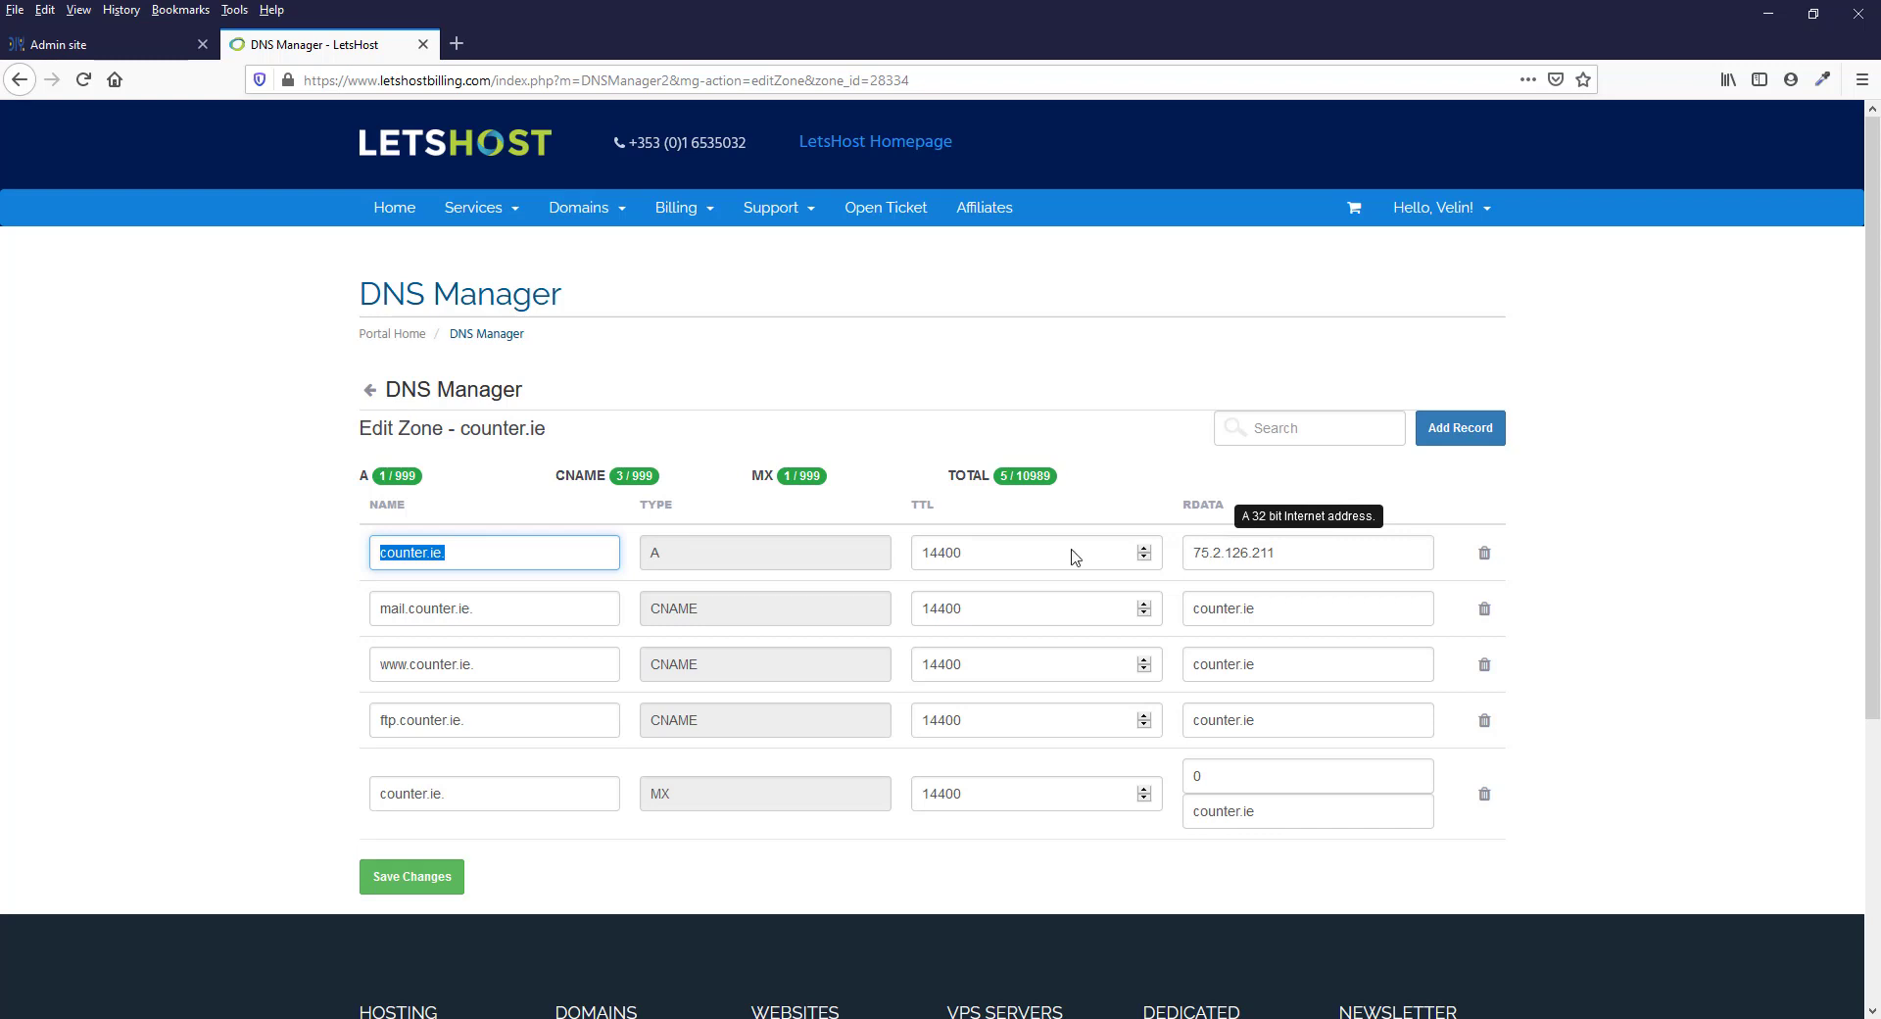
{"action": "left_click", "coordinate": [335, 527]}
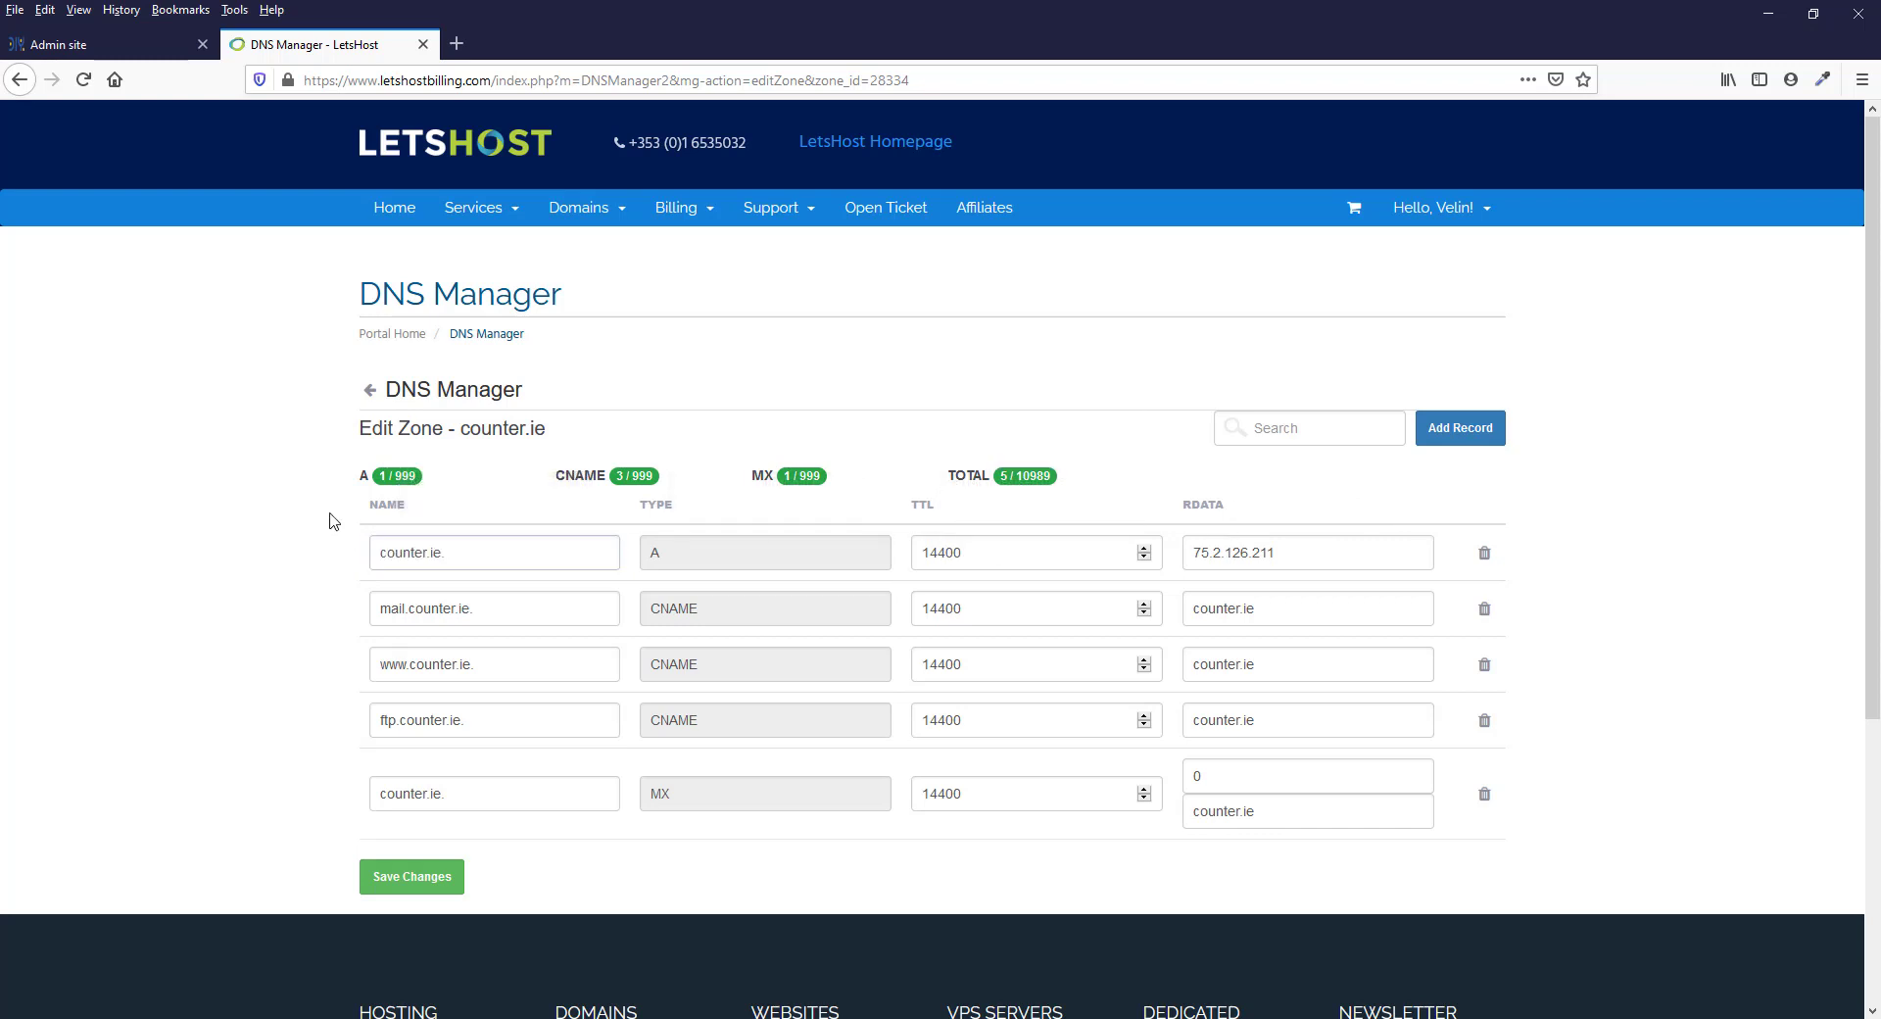
{"action": "triple_click", "coordinate": [440, 555]}
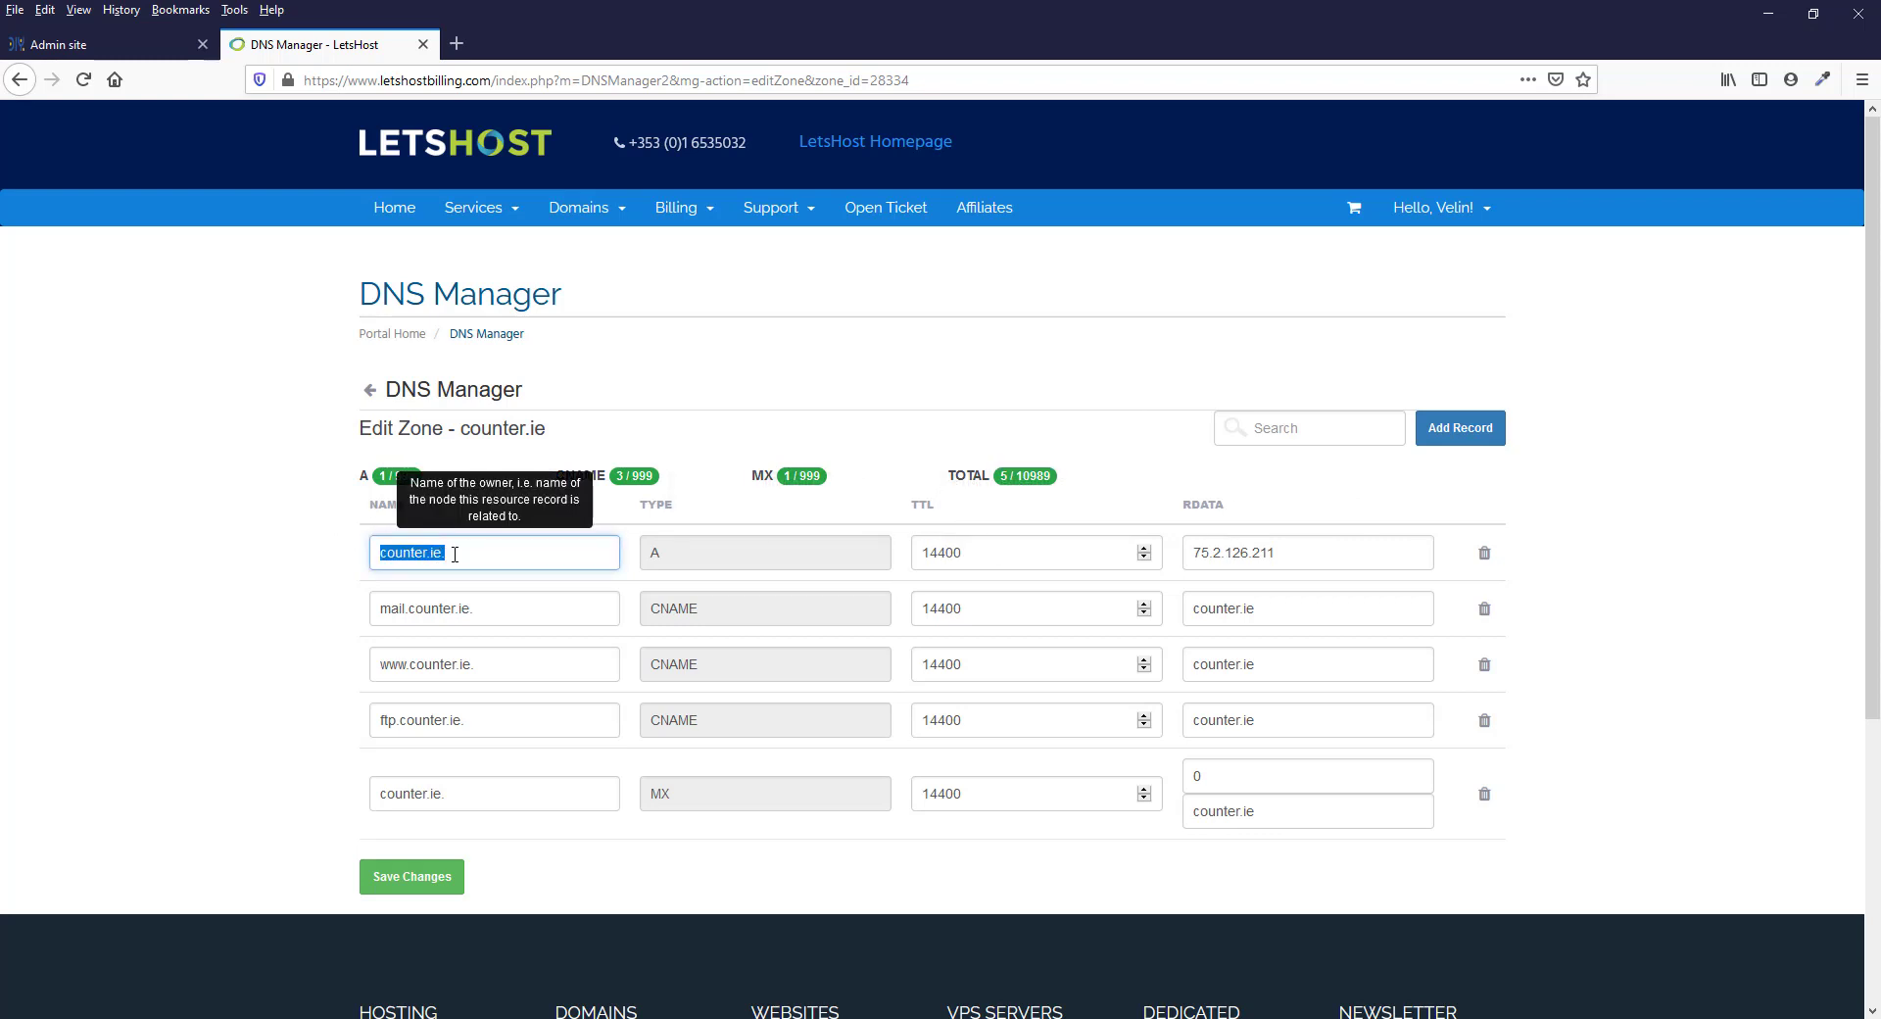
{"action": "left_click", "coordinate": [473, 555]}
{"action": "left_click", "coordinate": [348, 571]}
{"action": "left_click_drag", "start_coordinate": [447, 554], "coordinate": [340, 553]}
{"action": "left_click", "coordinate": [465, 555]}
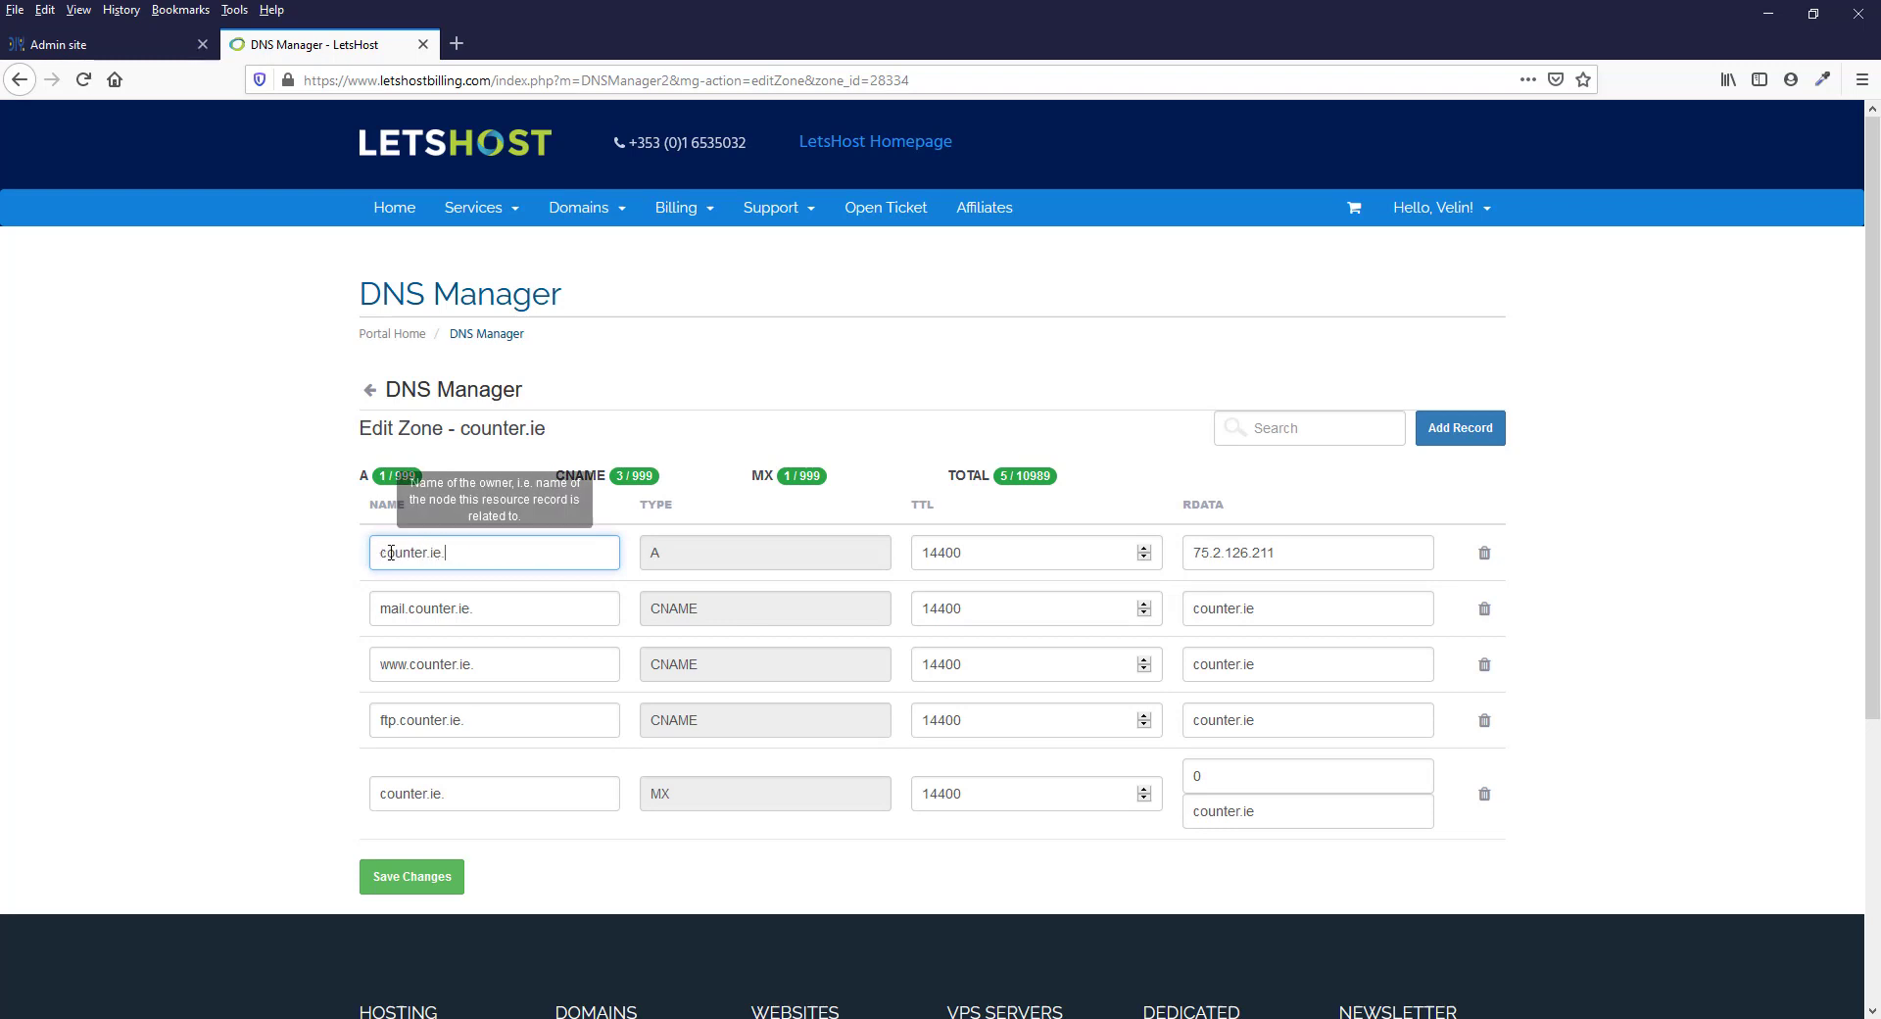
{"action": "left_click_drag", "start_coordinate": [442, 554], "coordinate": [325, 554]}
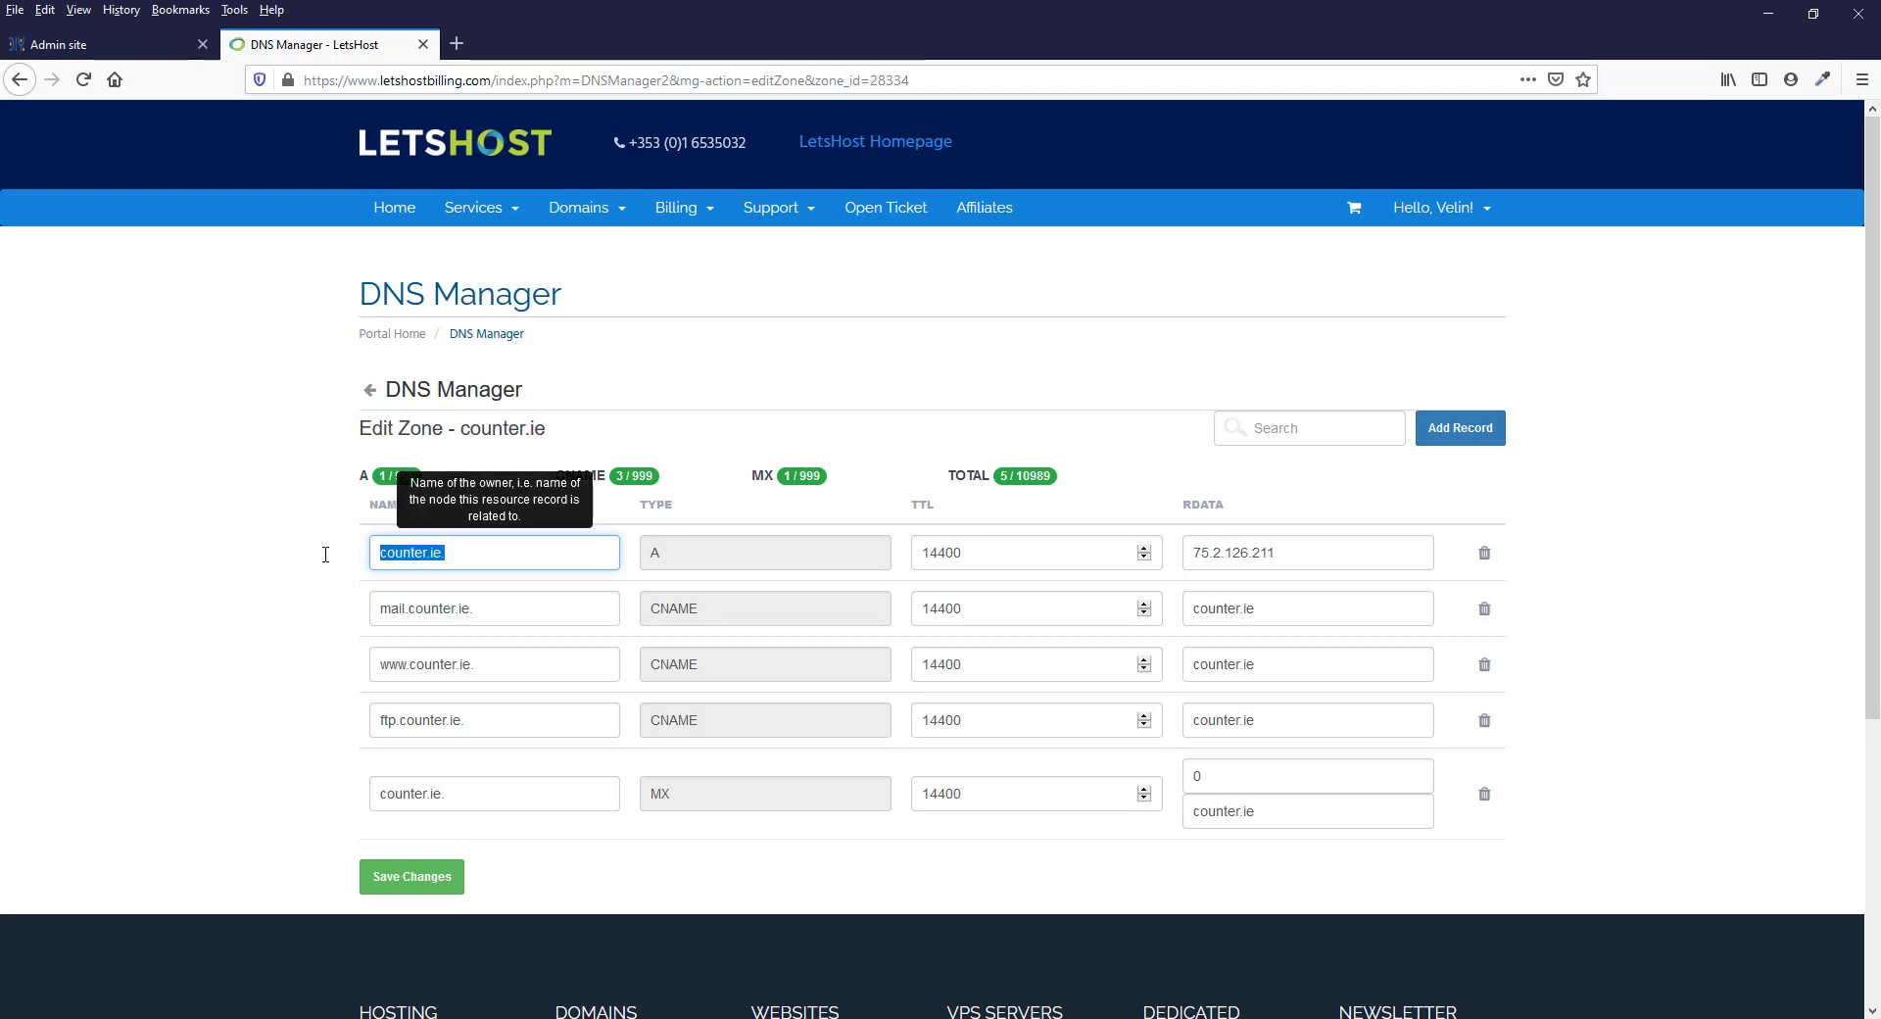
{"action": "type", "text": "@"}
{"action": "key", "text": "Tab"}
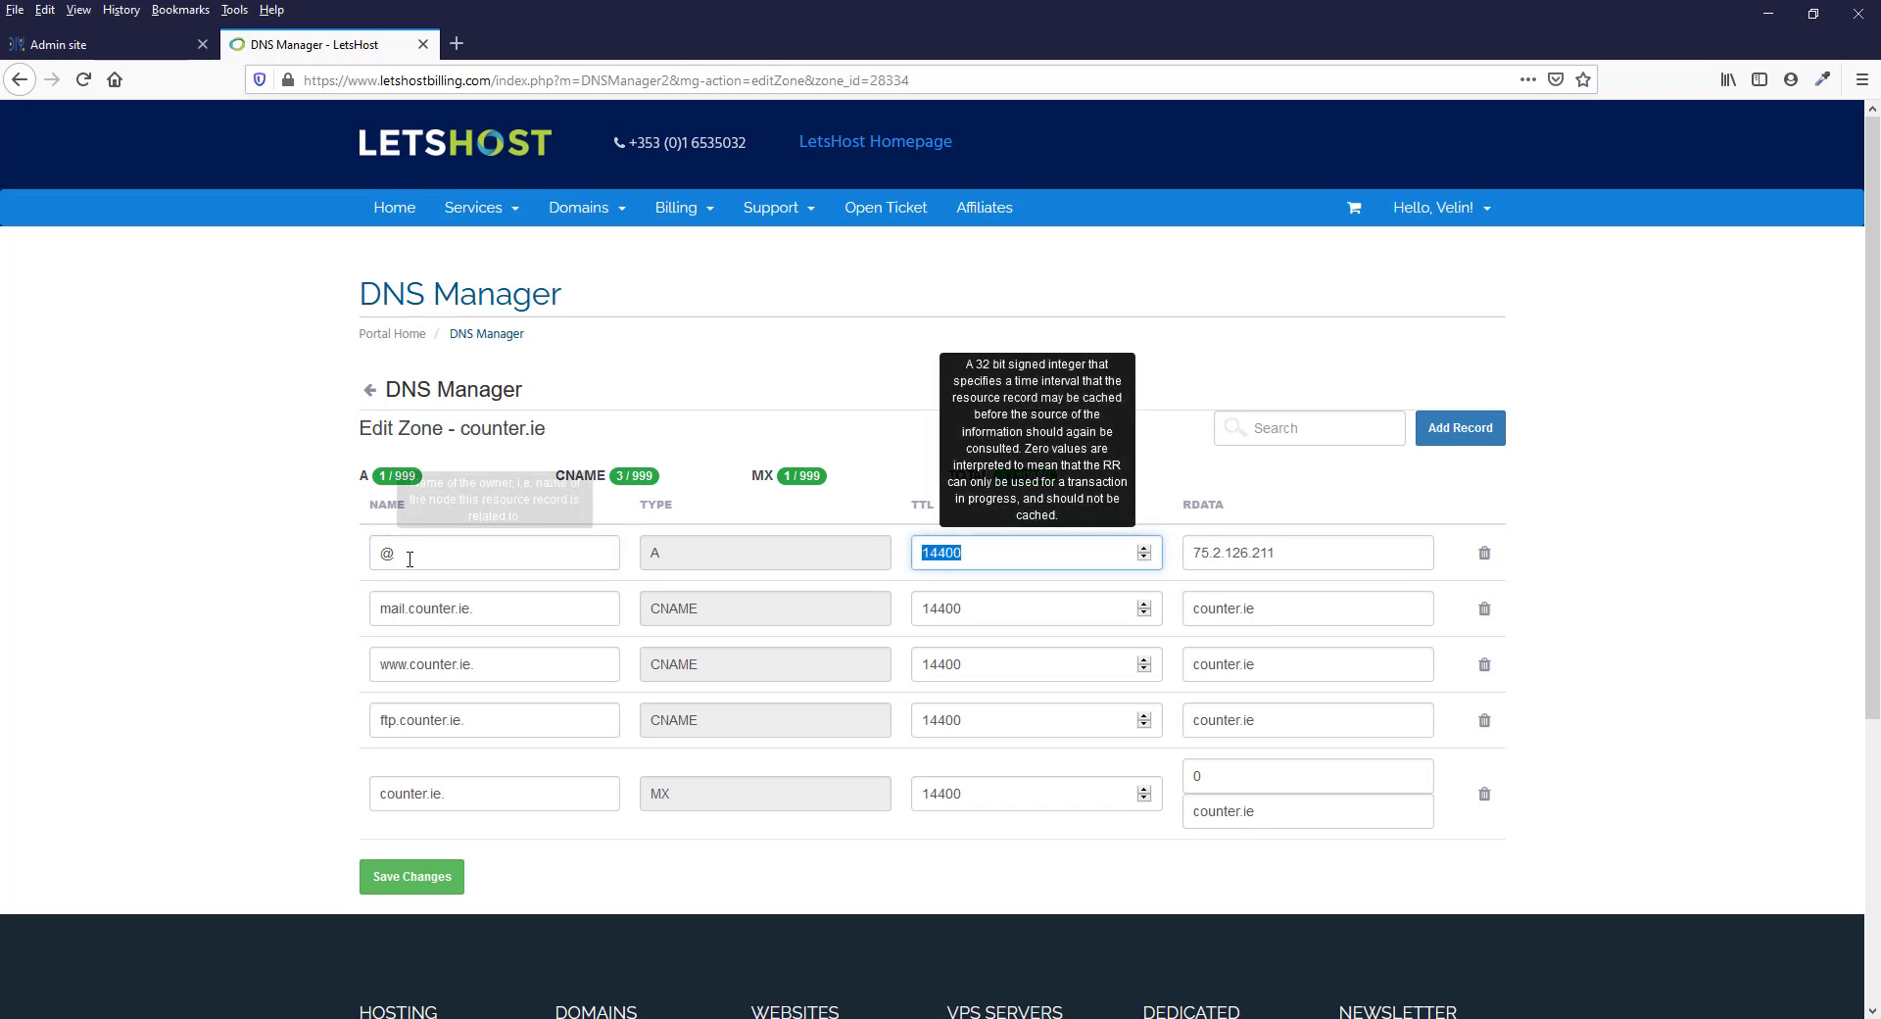
{"action": "left_click", "coordinate": [388, 554]}
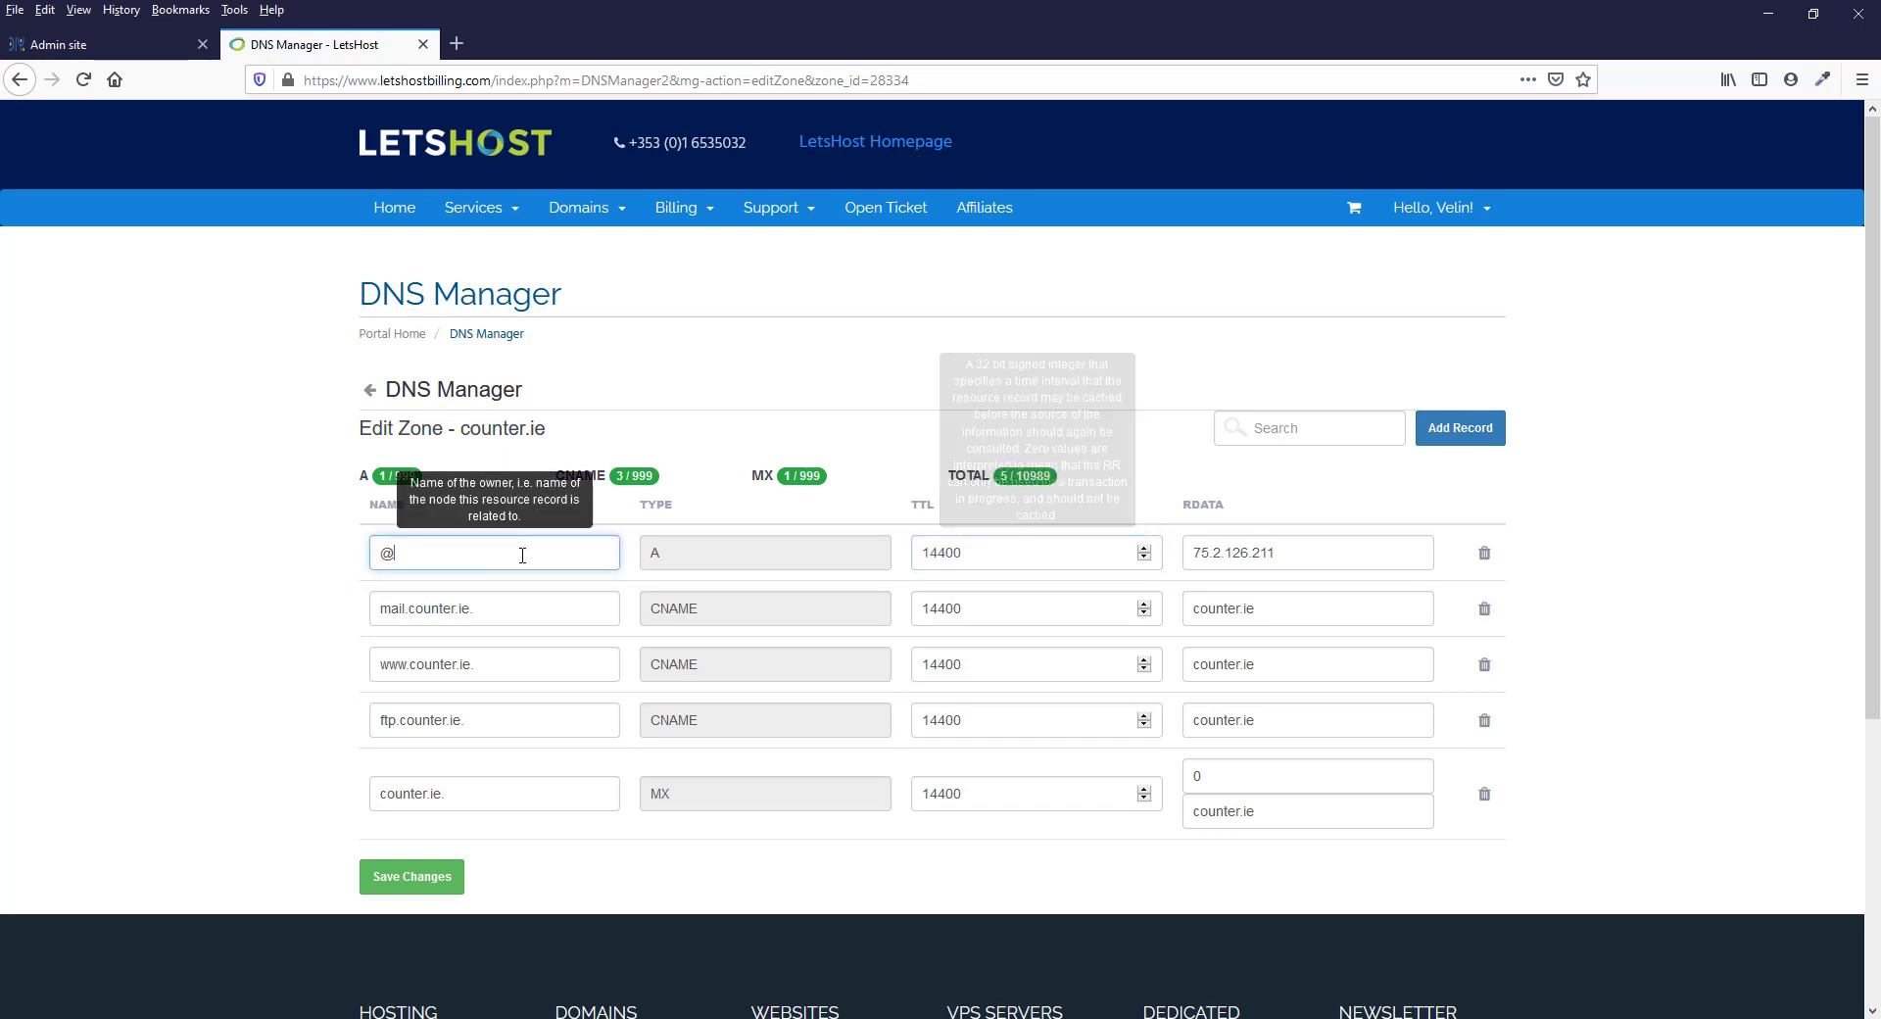
{"action": "left_click", "coordinate": [75, 46]}
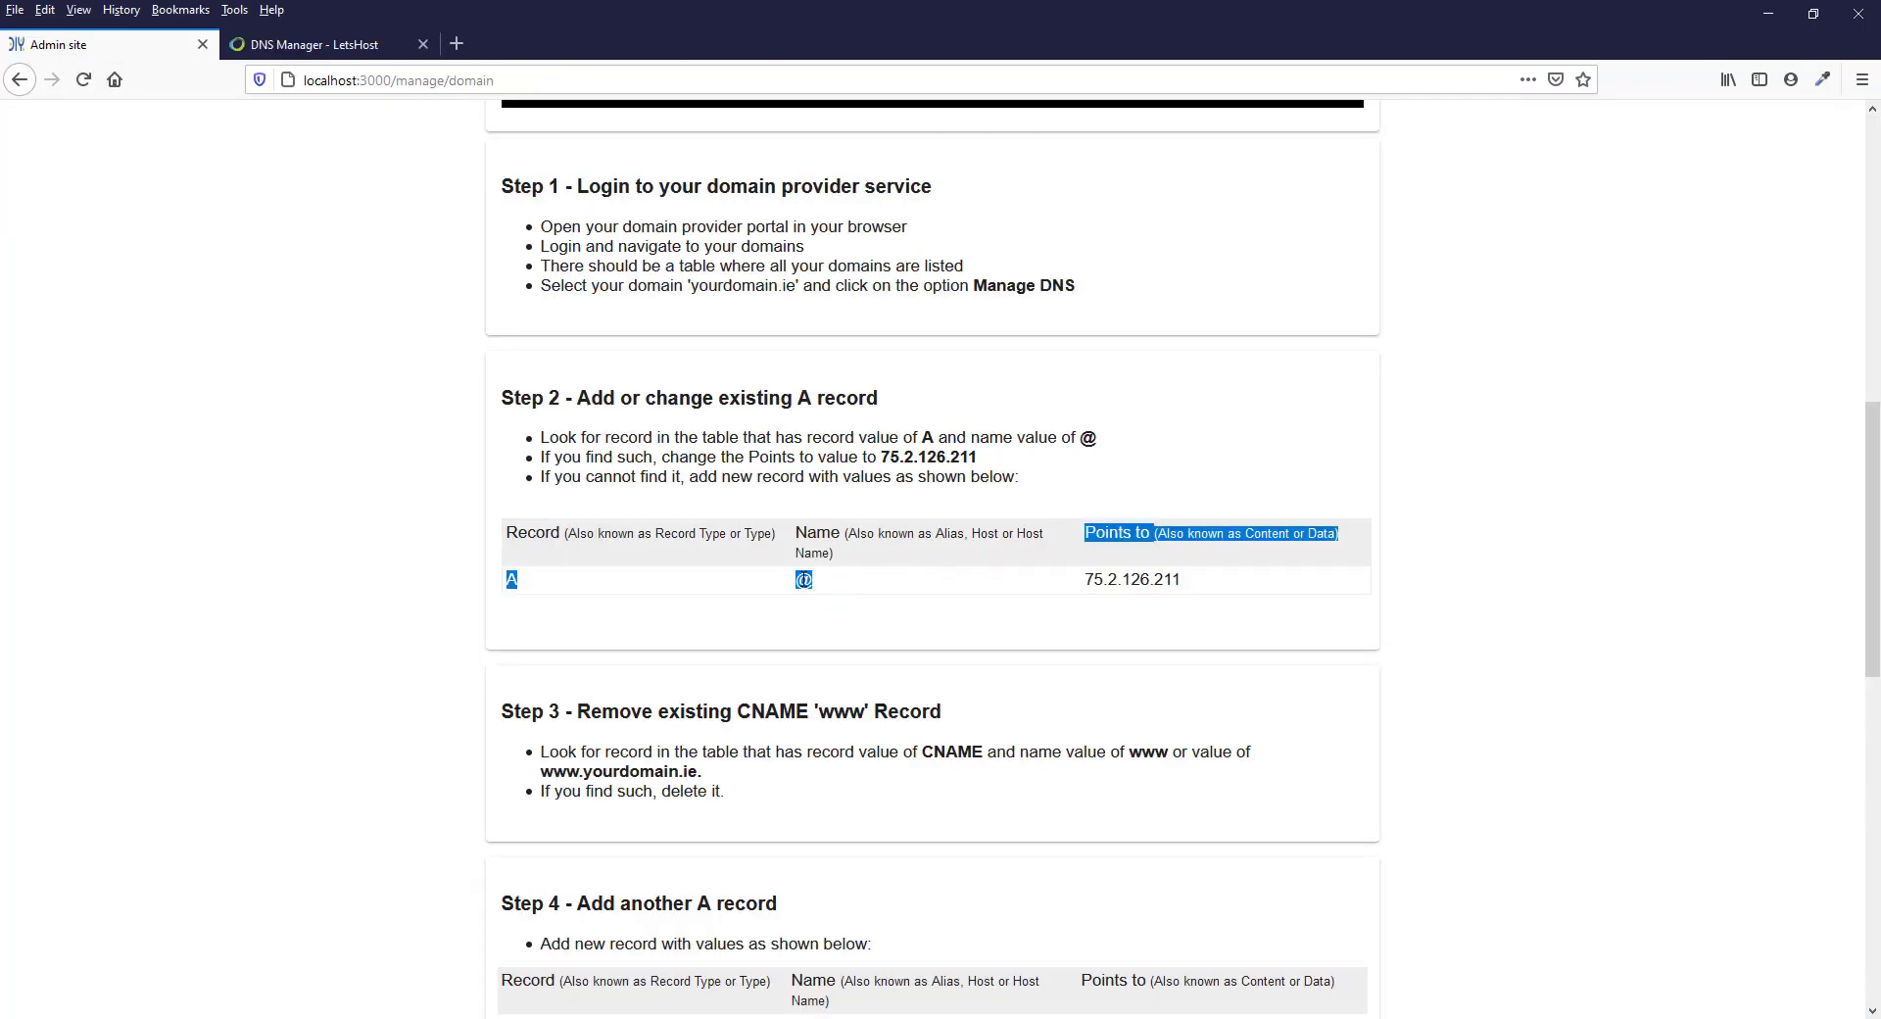
{"action": "left_click", "coordinate": [803, 579]}
{"action": "double_click", "coordinate": [803, 579]}
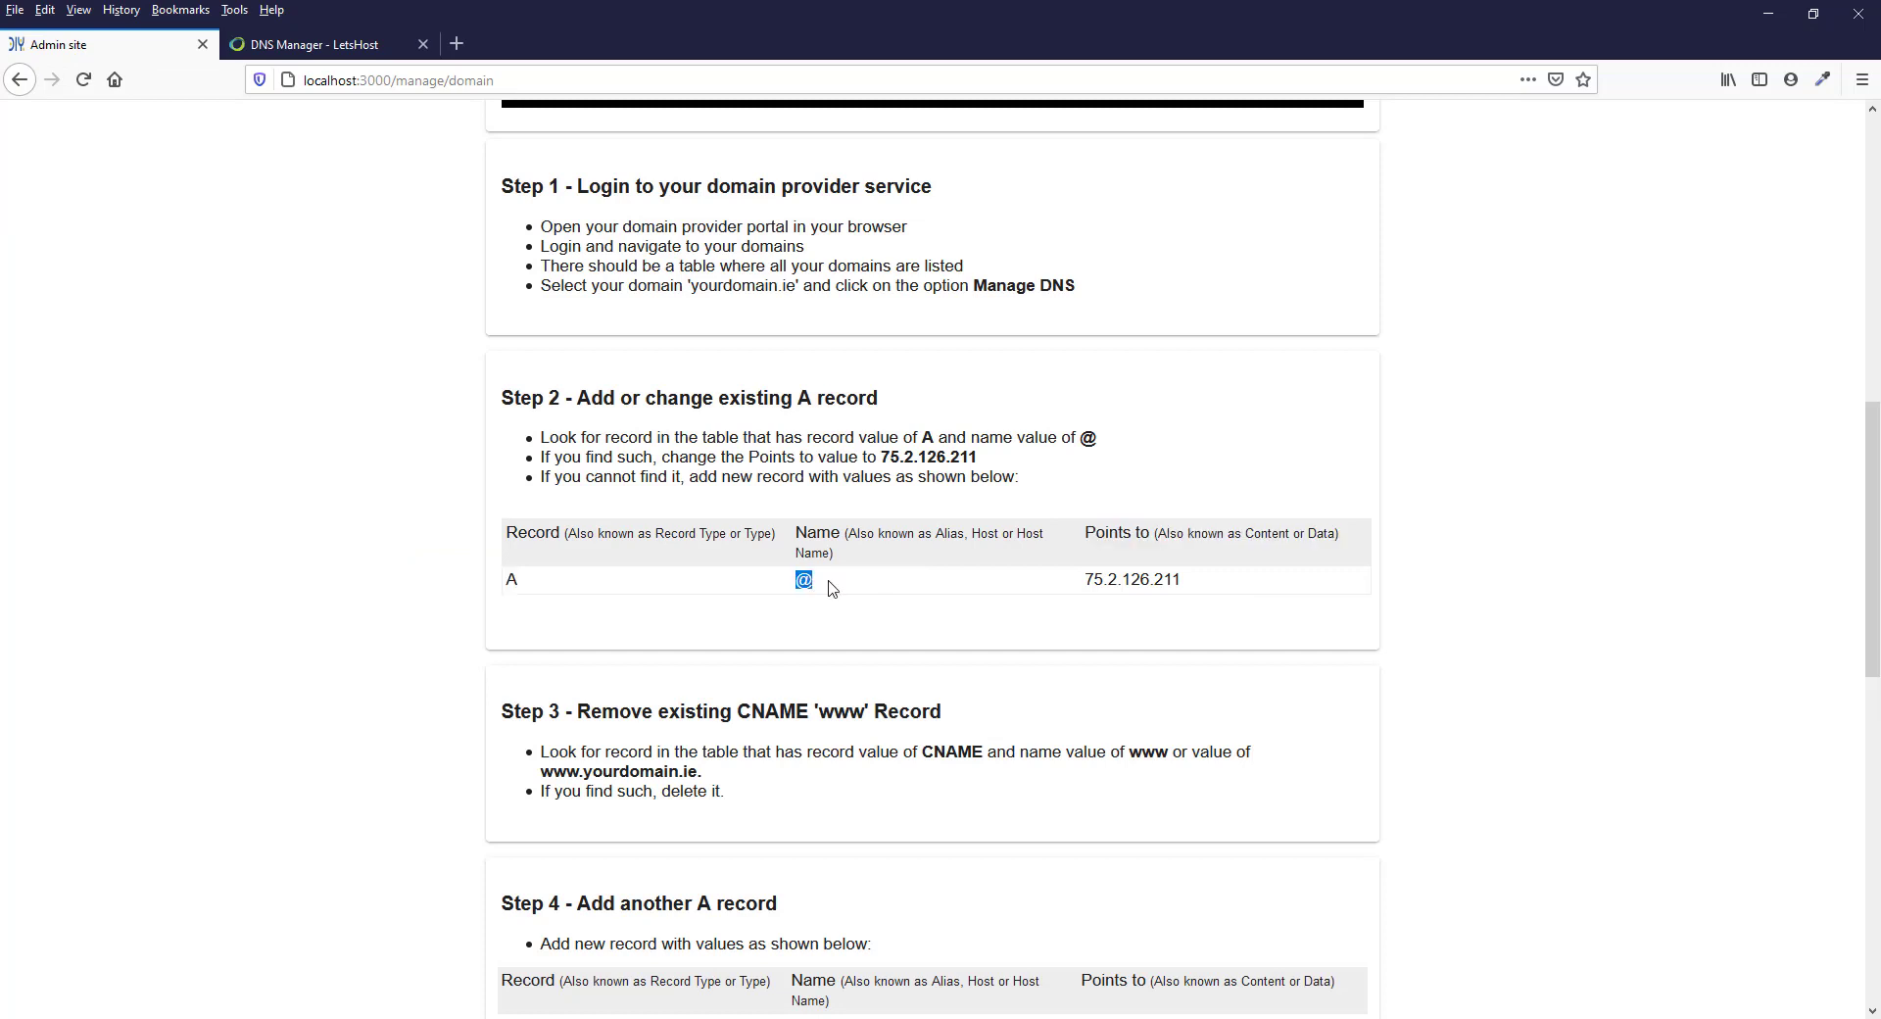
{"action": "left_click", "coordinate": [298, 51]}
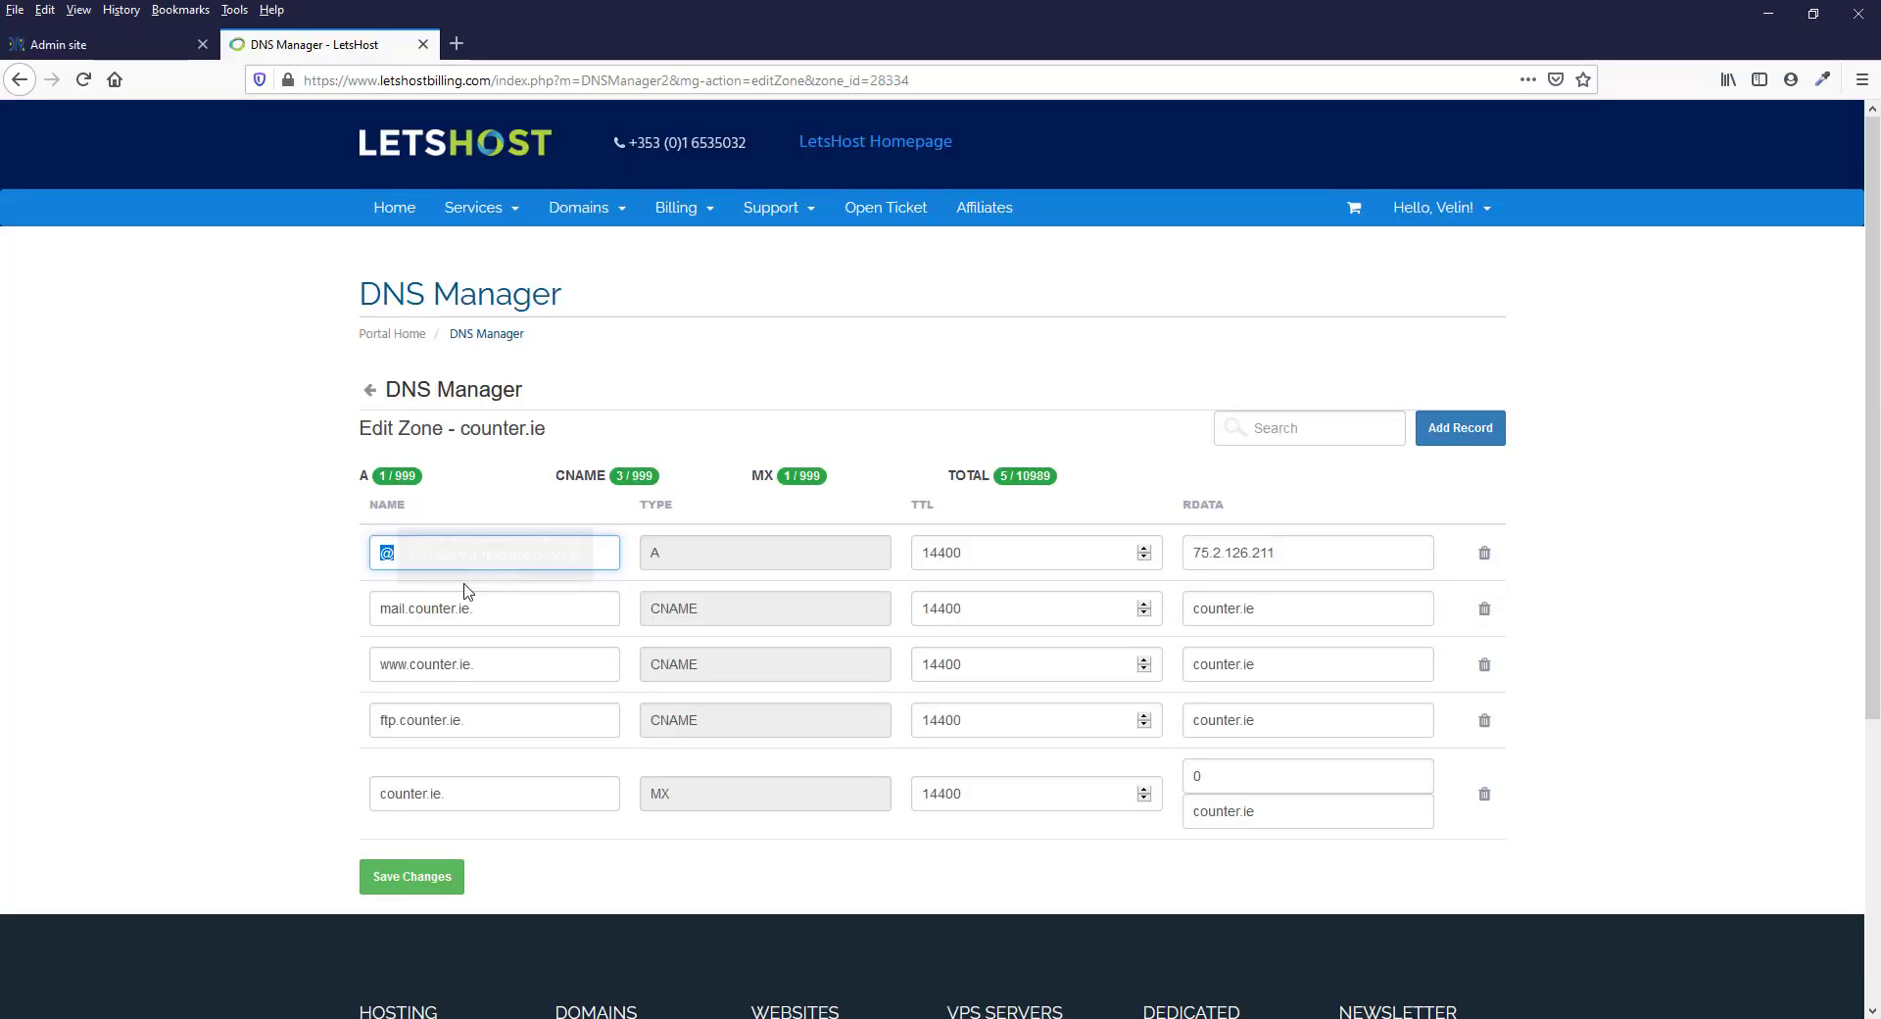
{"action": "left_click", "coordinate": [441, 551]}
{"action": "key", "text": "ctrl+z"}
{"action": "left_click", "coordinate": [447, 559]}
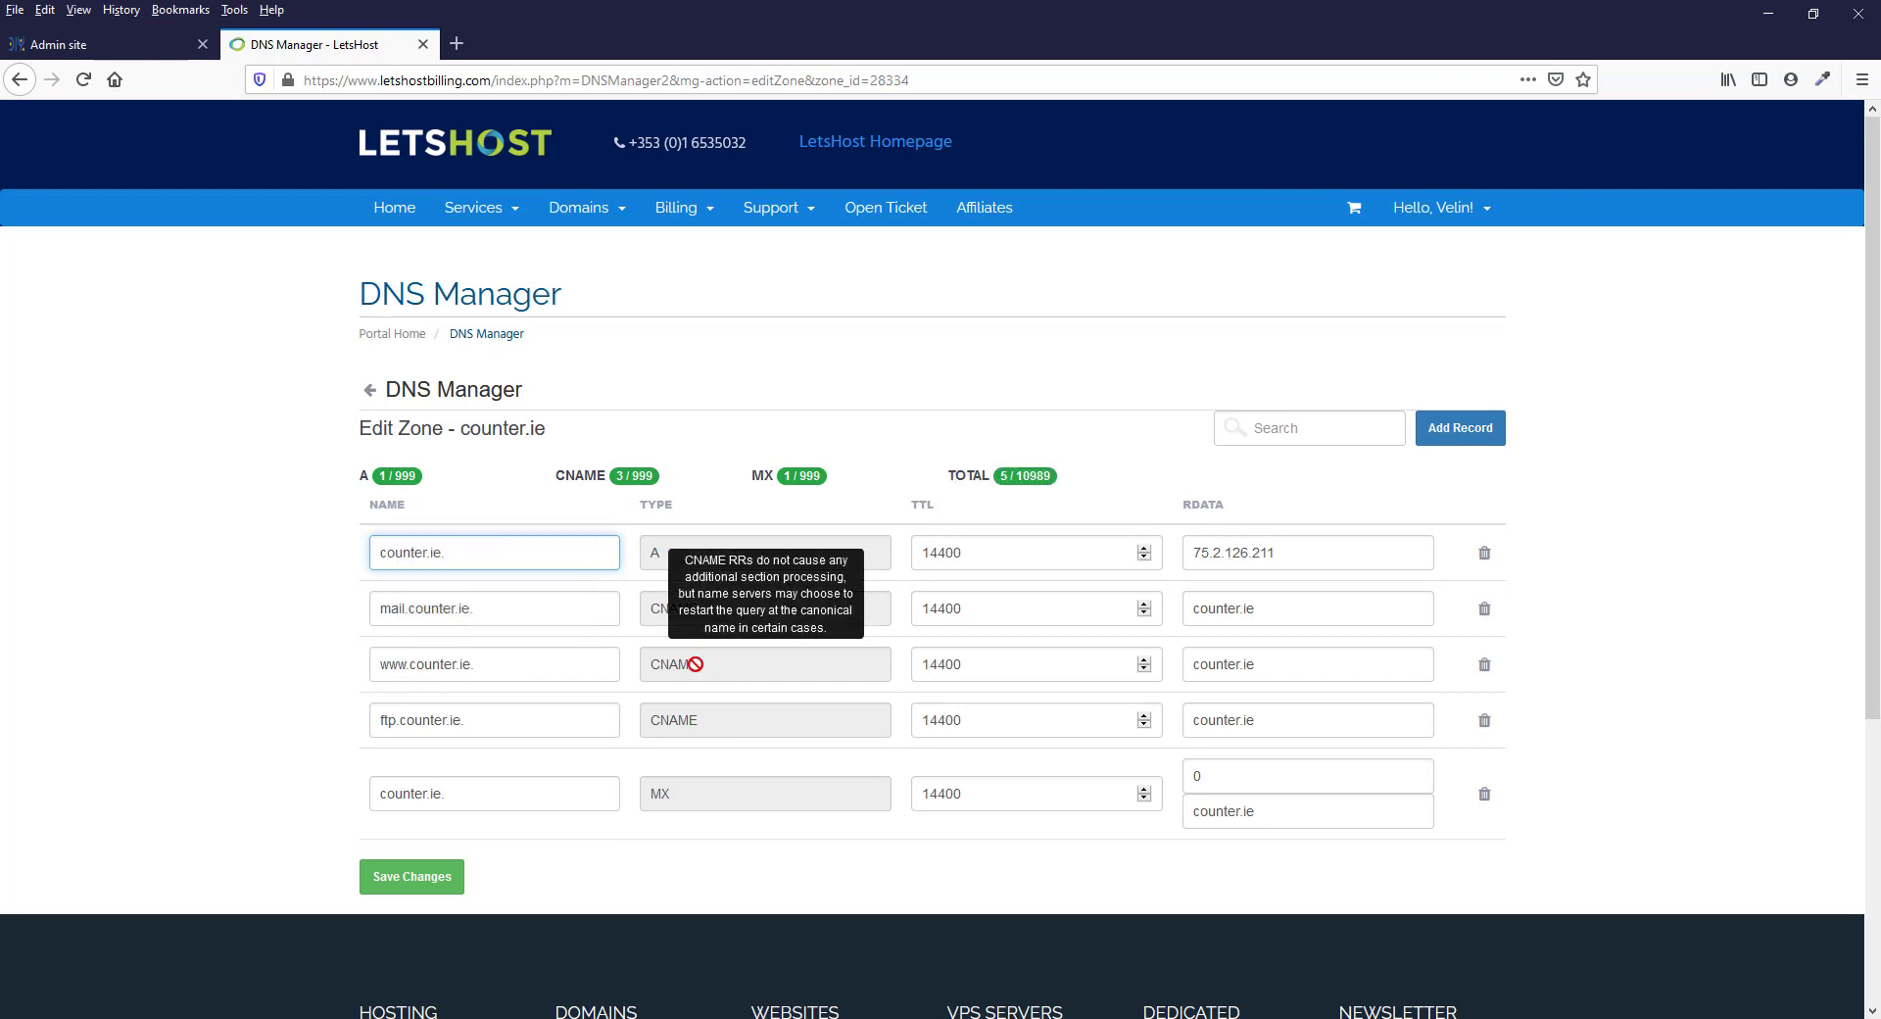
{"action": "double_click", "coordinate": [413, 666]}
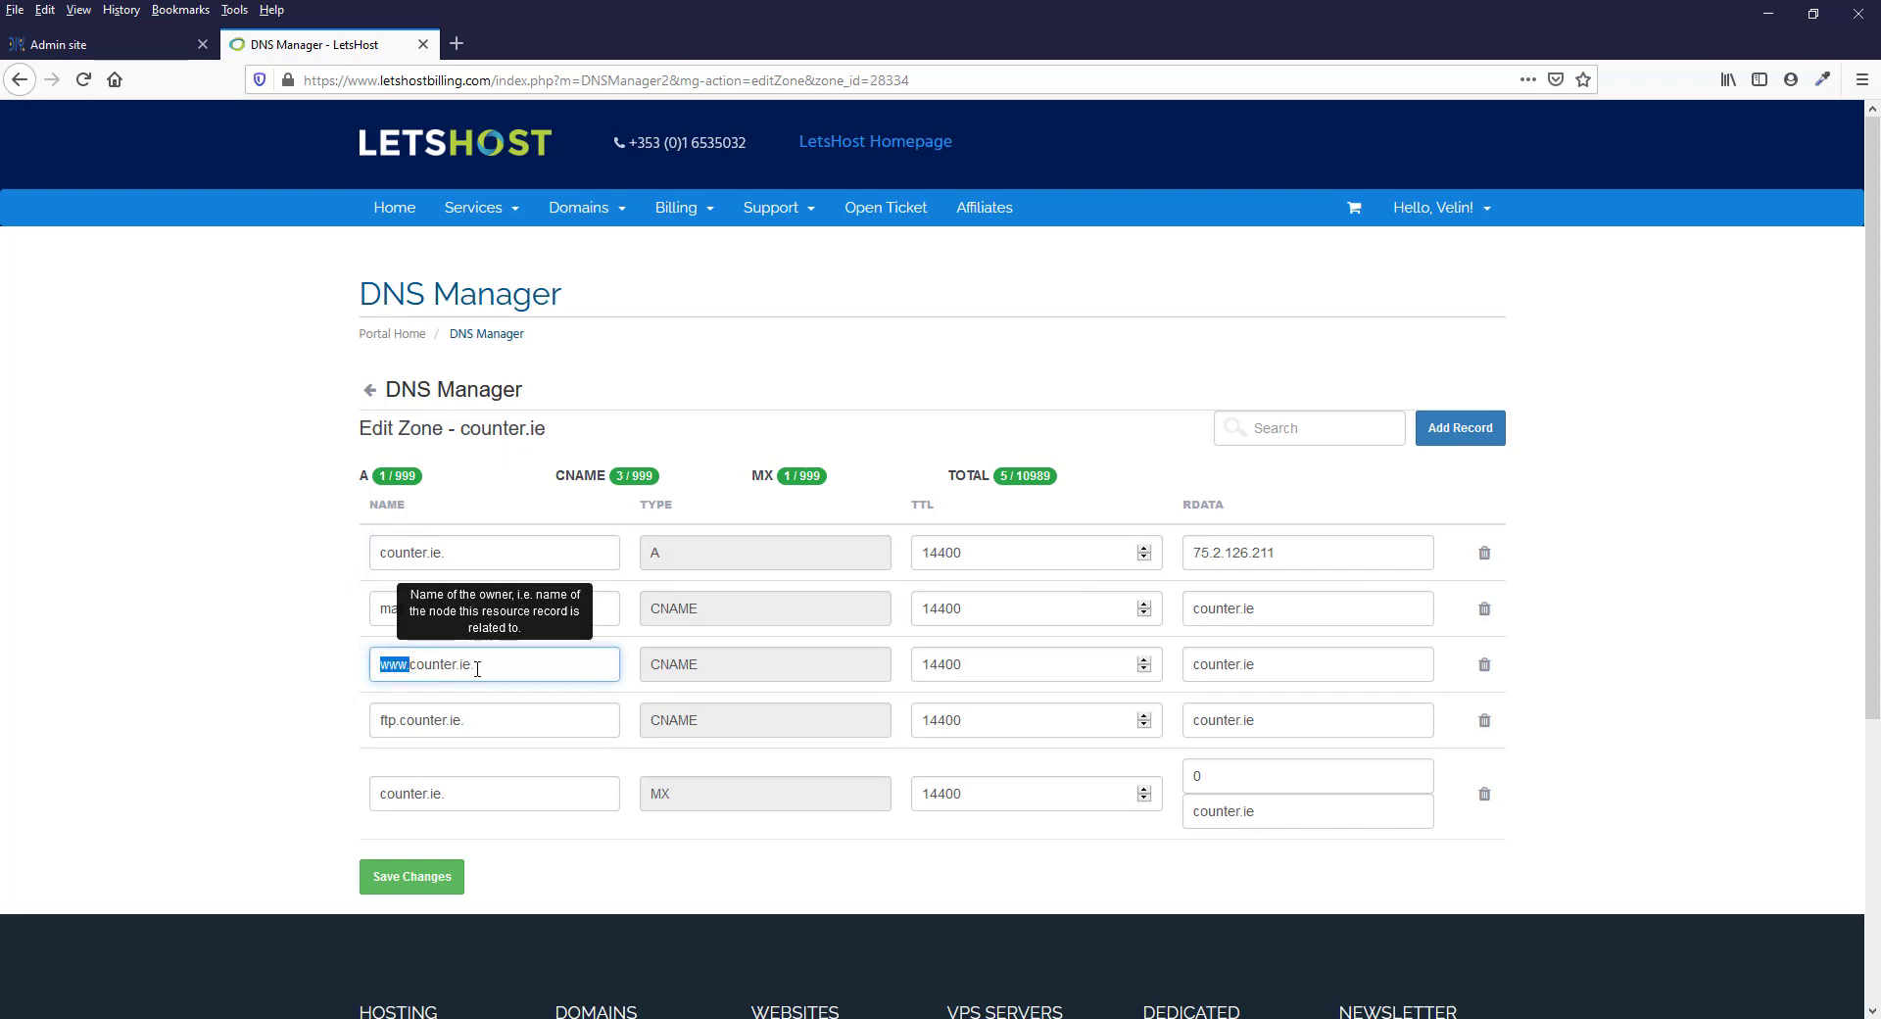
{"action": "left_click_drag", "start_coordinate": [480, 665], "coordinate": [315, 657]}
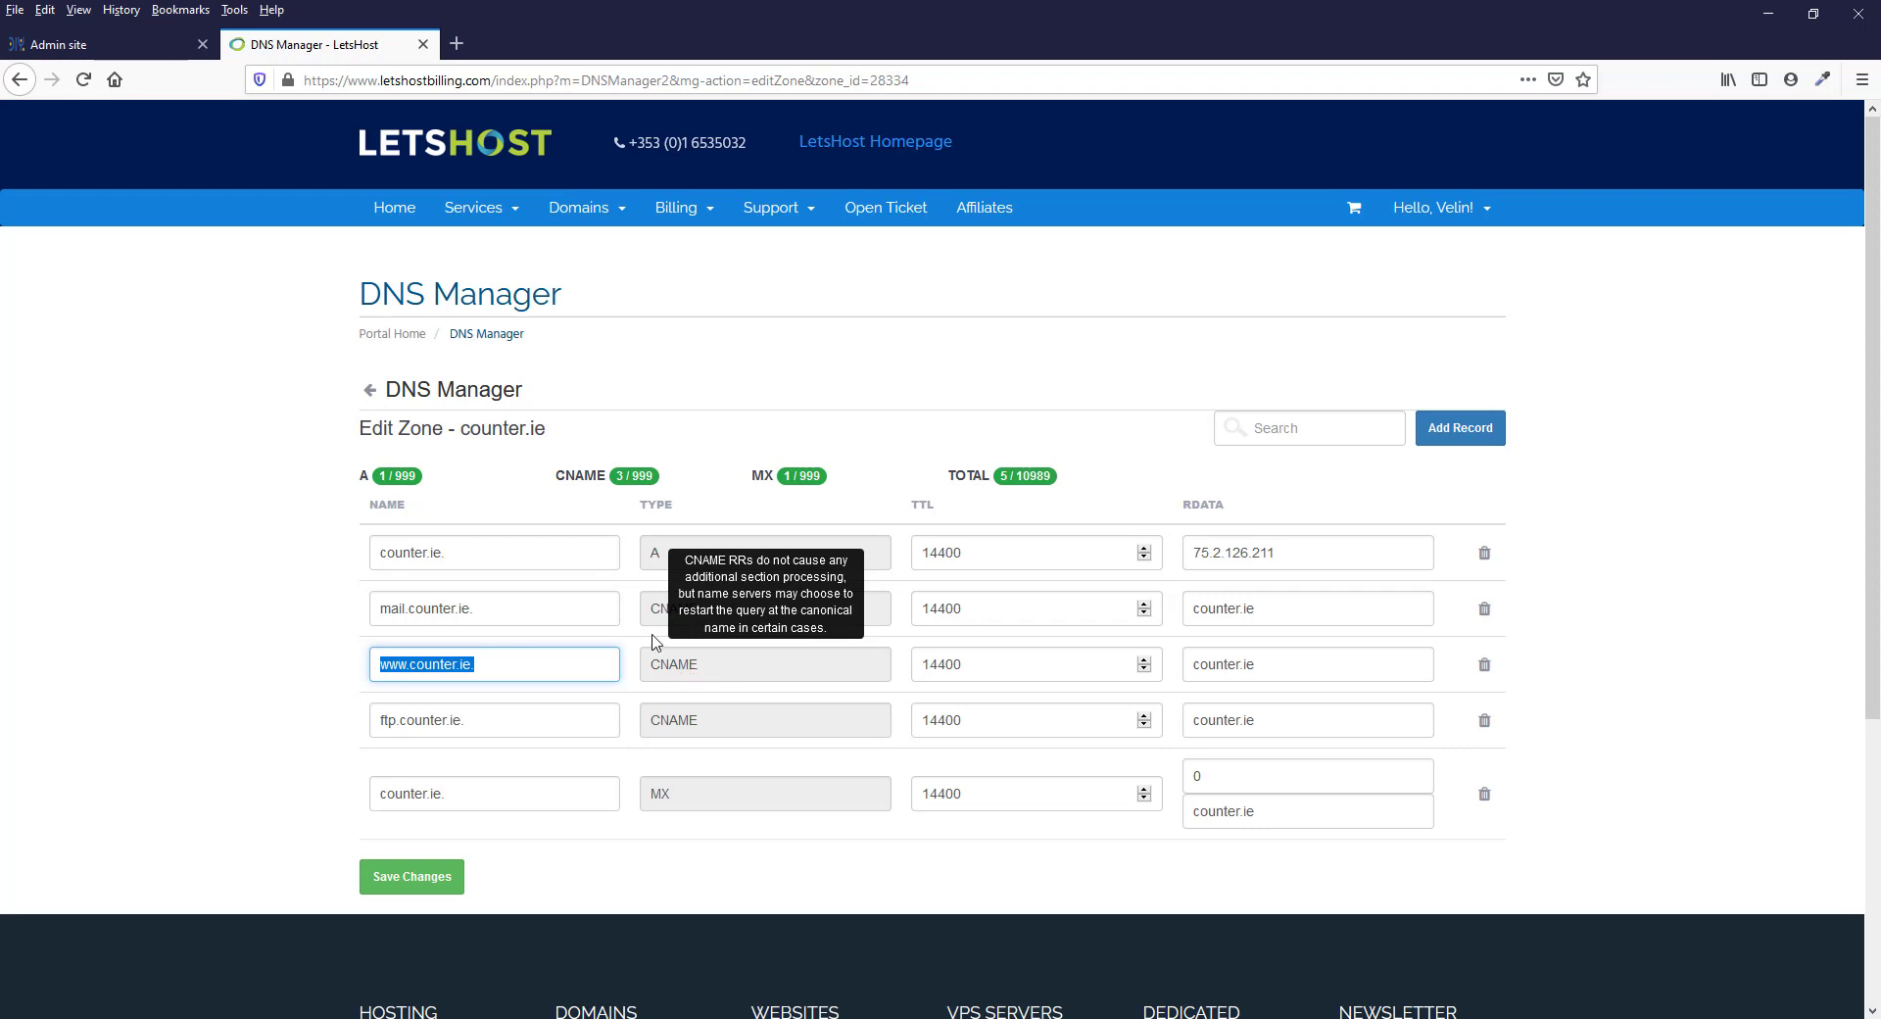
{"action": "left_click", "coordinate": [1488, 672]}
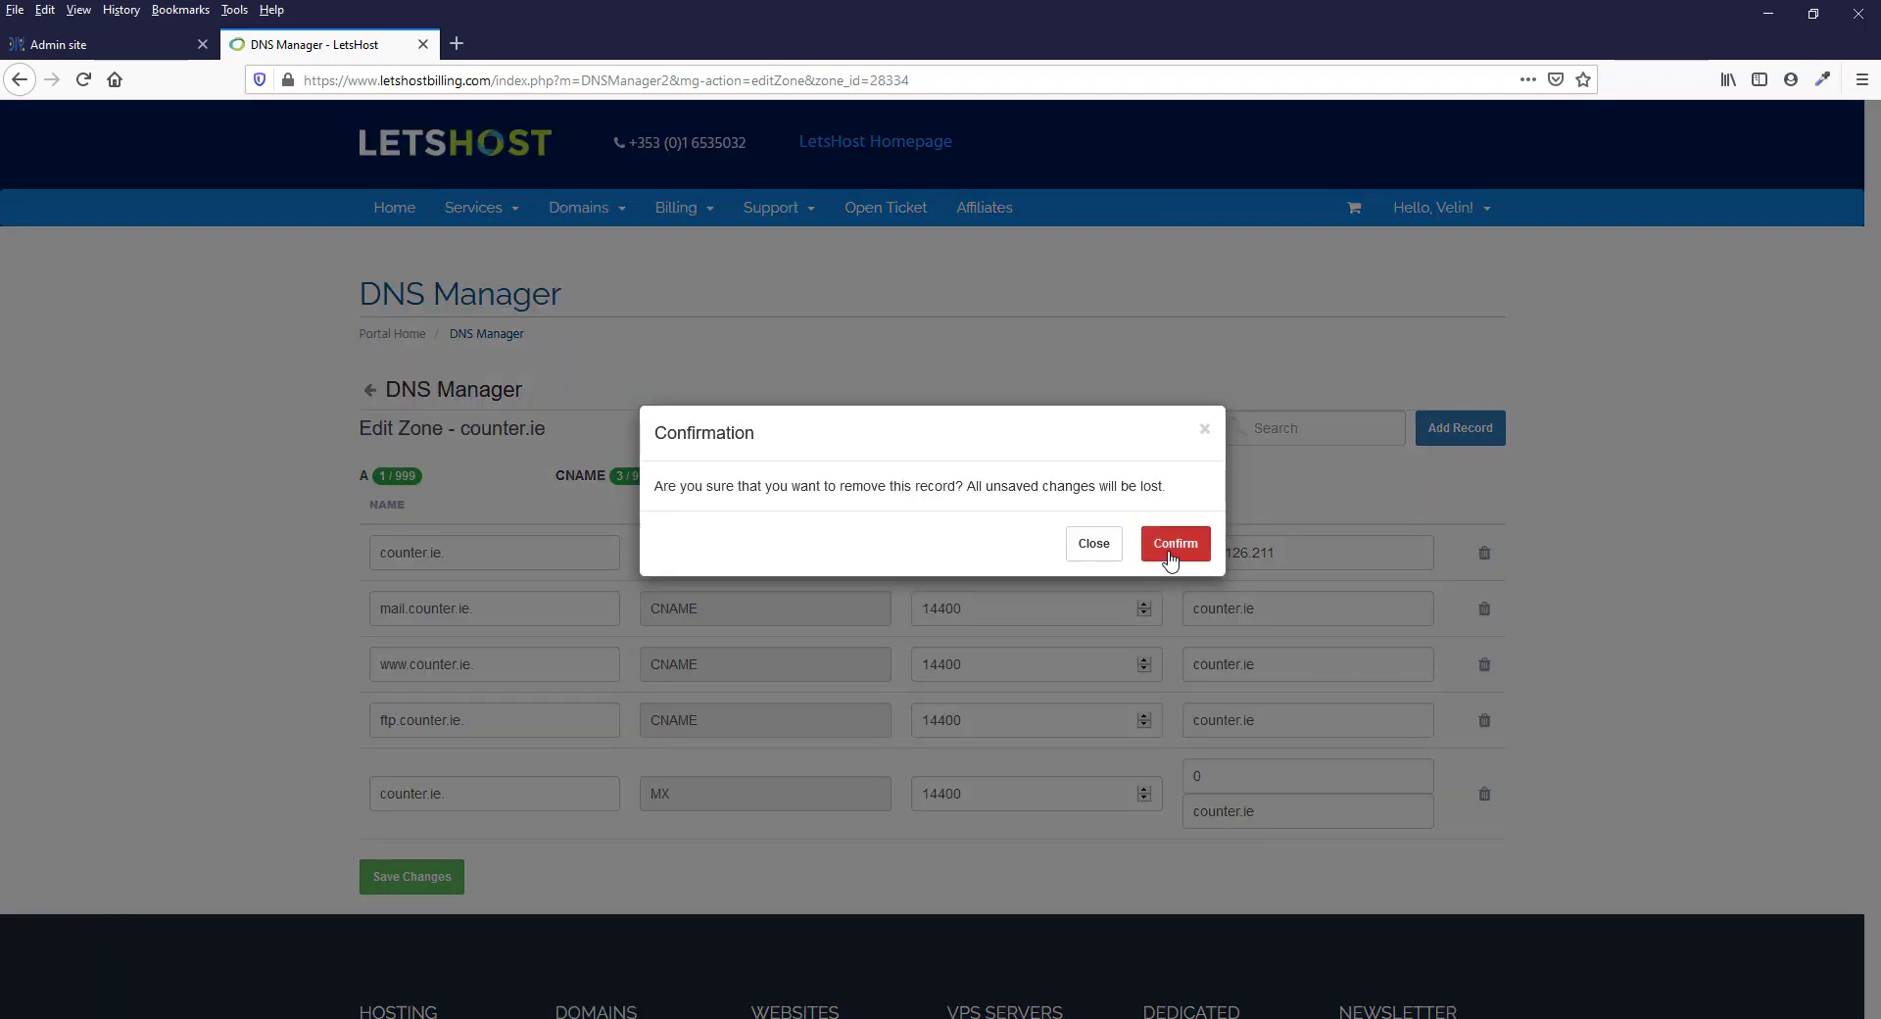
{"action": "left_click", "coordinate": [1168, 551]}
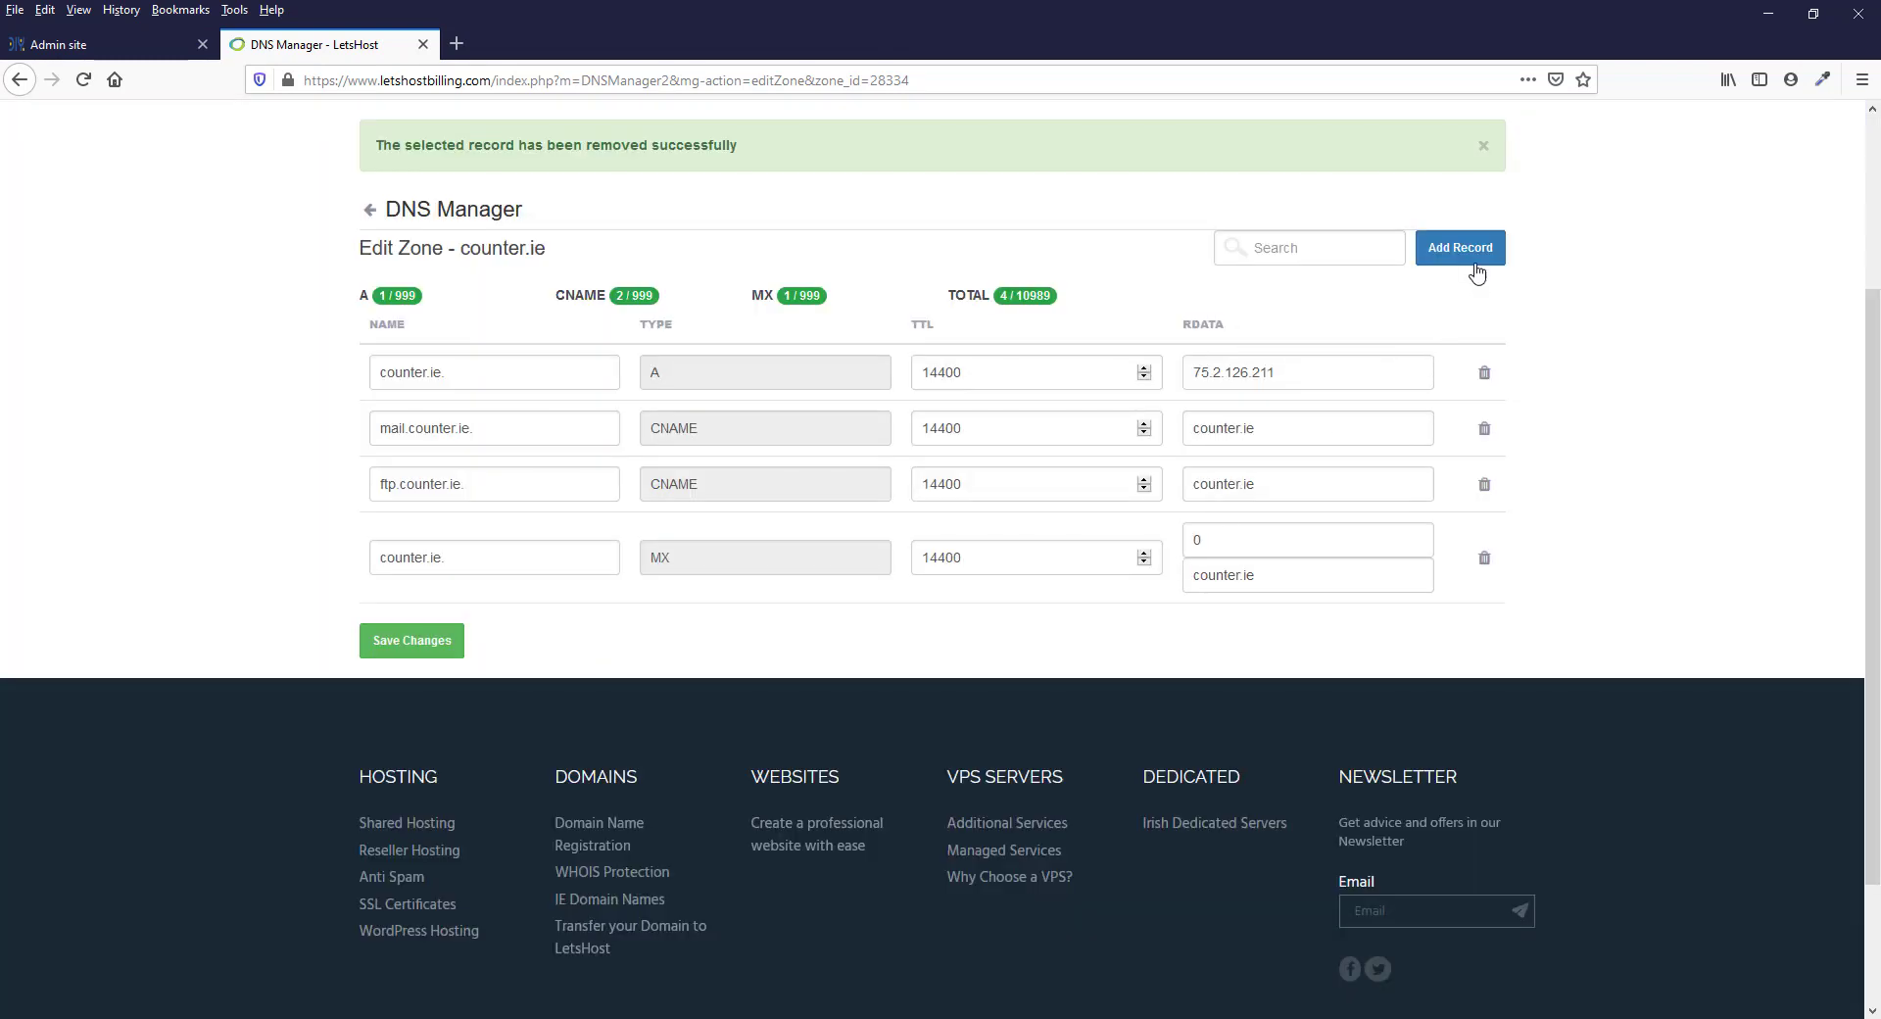
{"action": "left_click", "coordinate": [1462, 249]}
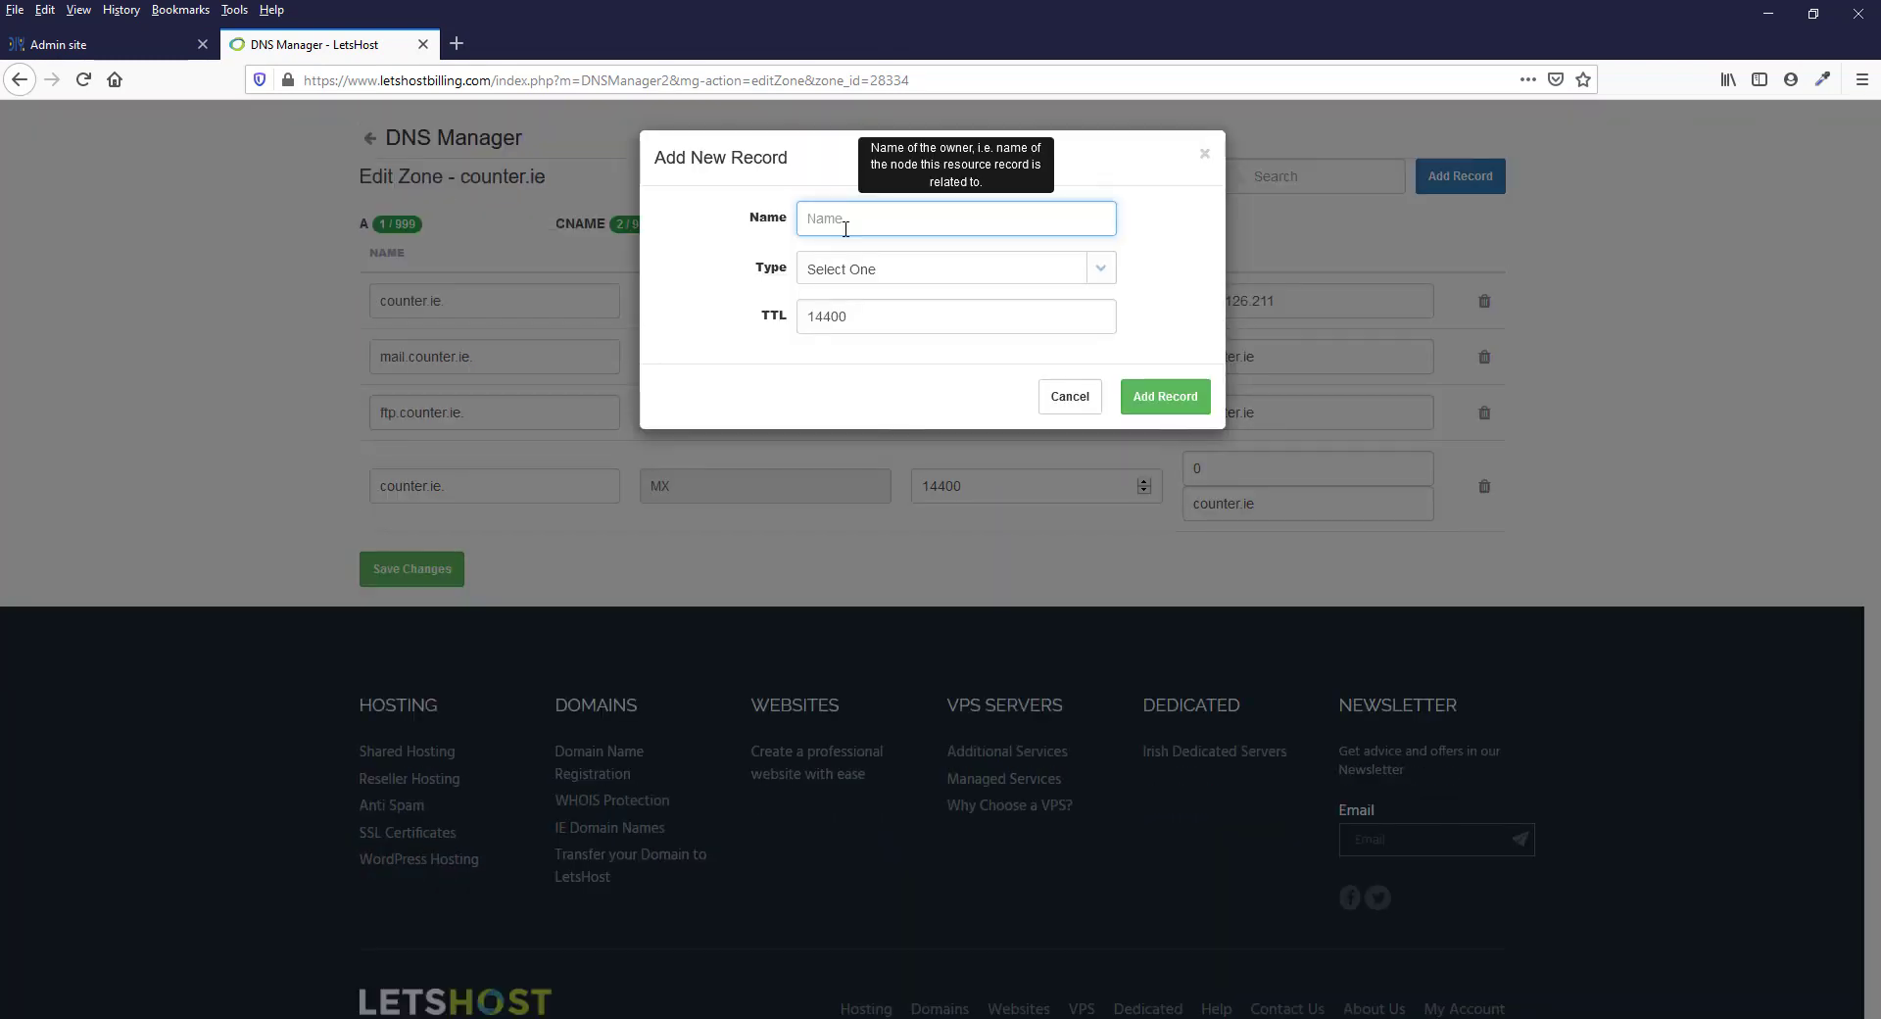
{"action": "type", "text": "www.counter.ie."}
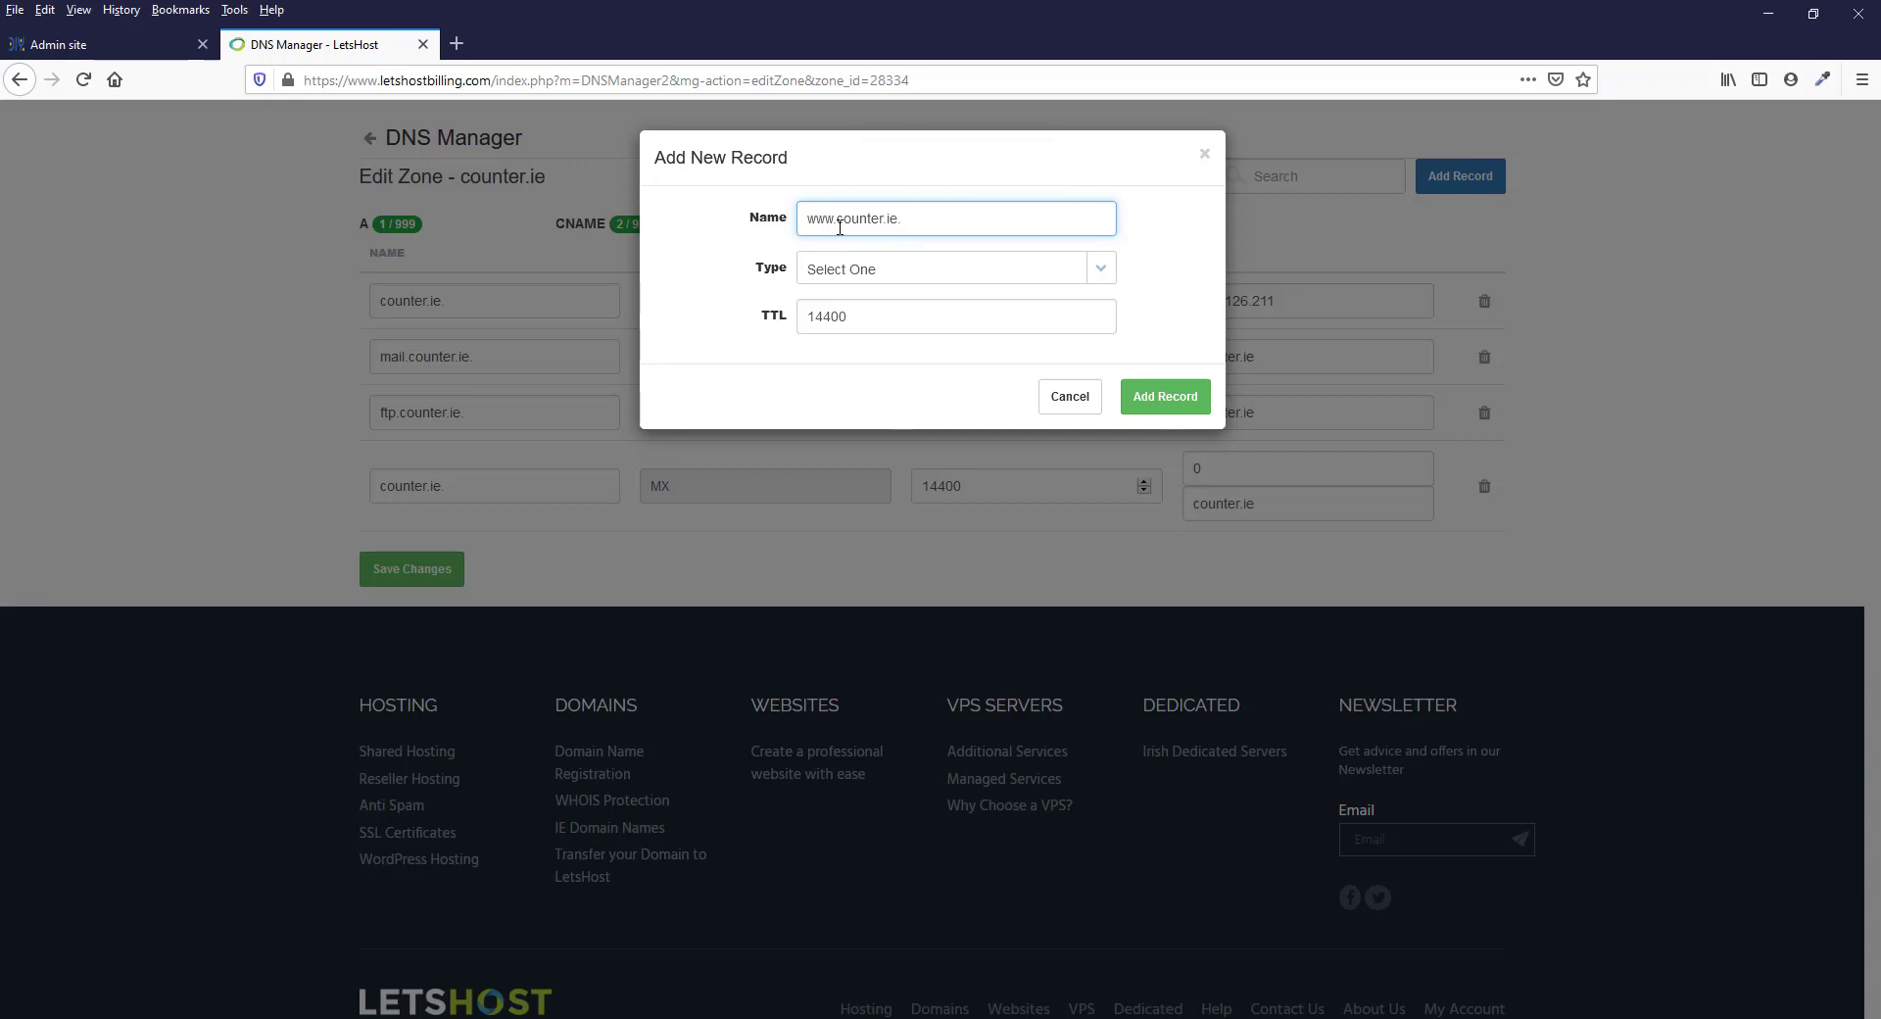
{"action": "left_click_drag", "start_coordinate": [806, 217], "coordinate": [835, 215]}
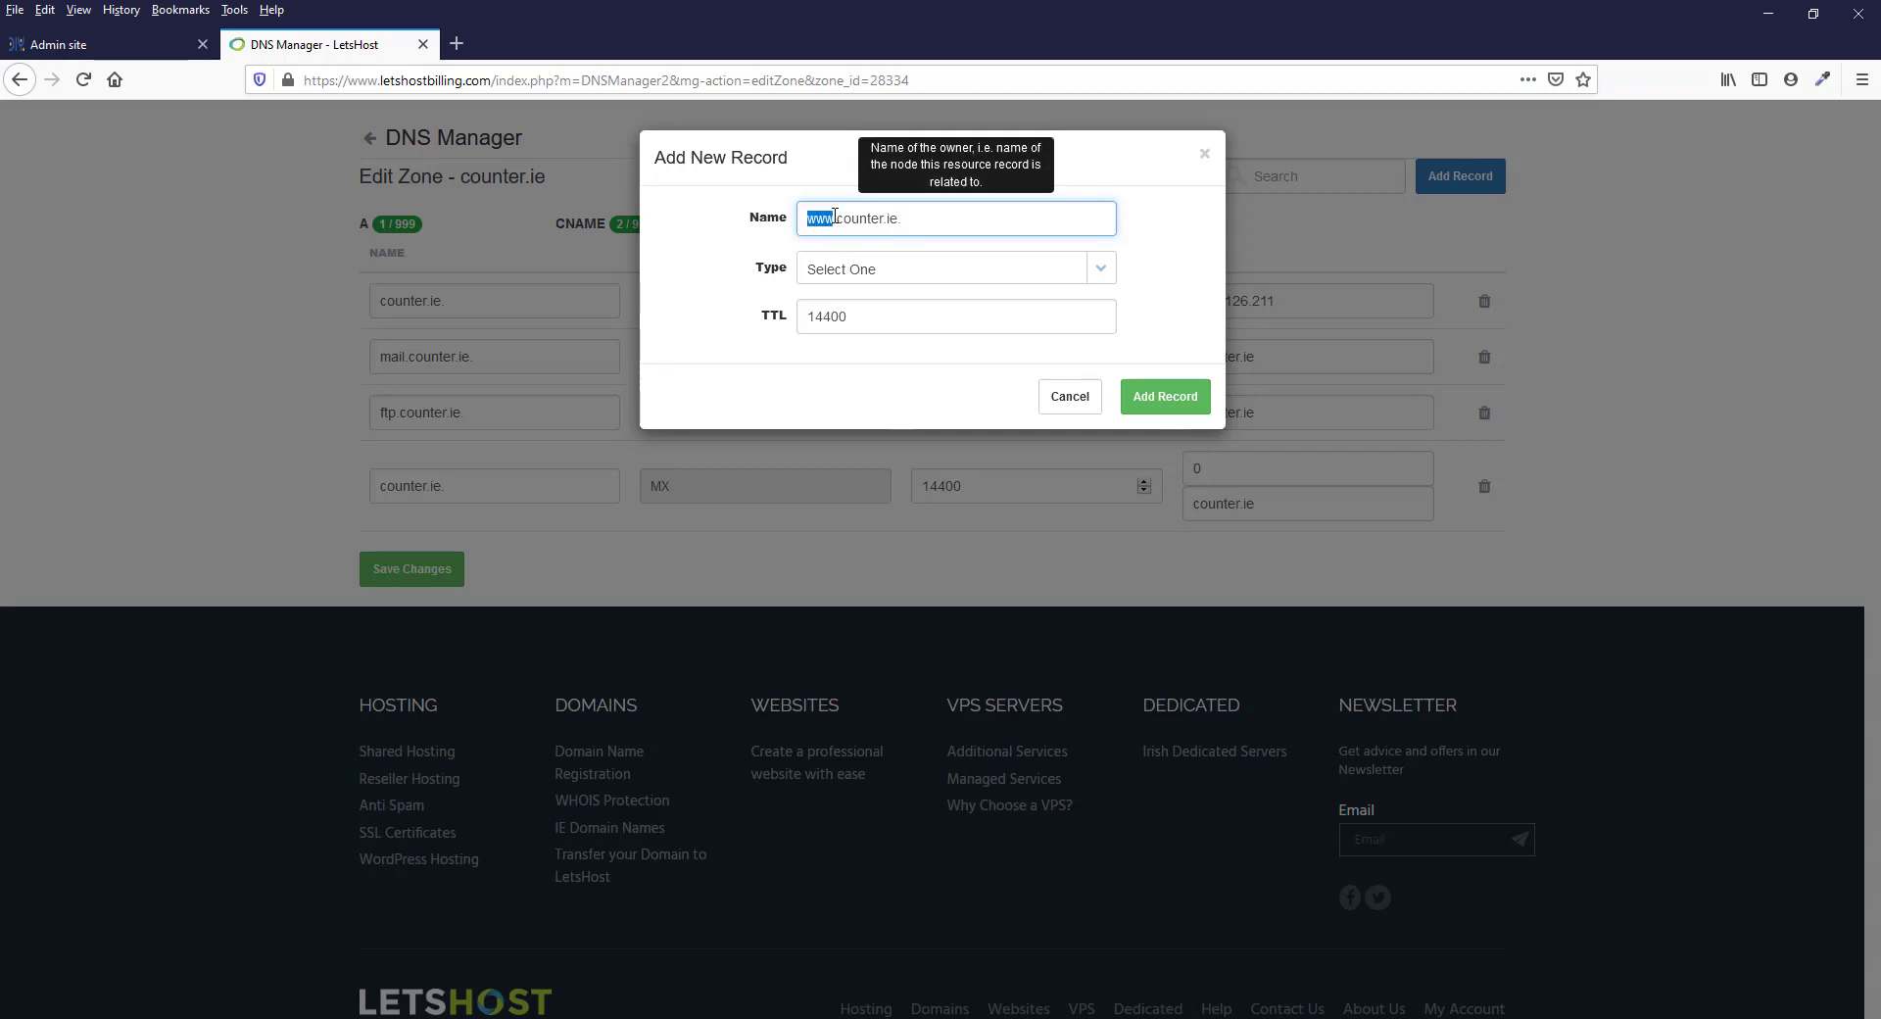
{"action": "left_click", "coordinate": [835, 215]}
{"action": "left_click", "coordinate": [891, 267]}
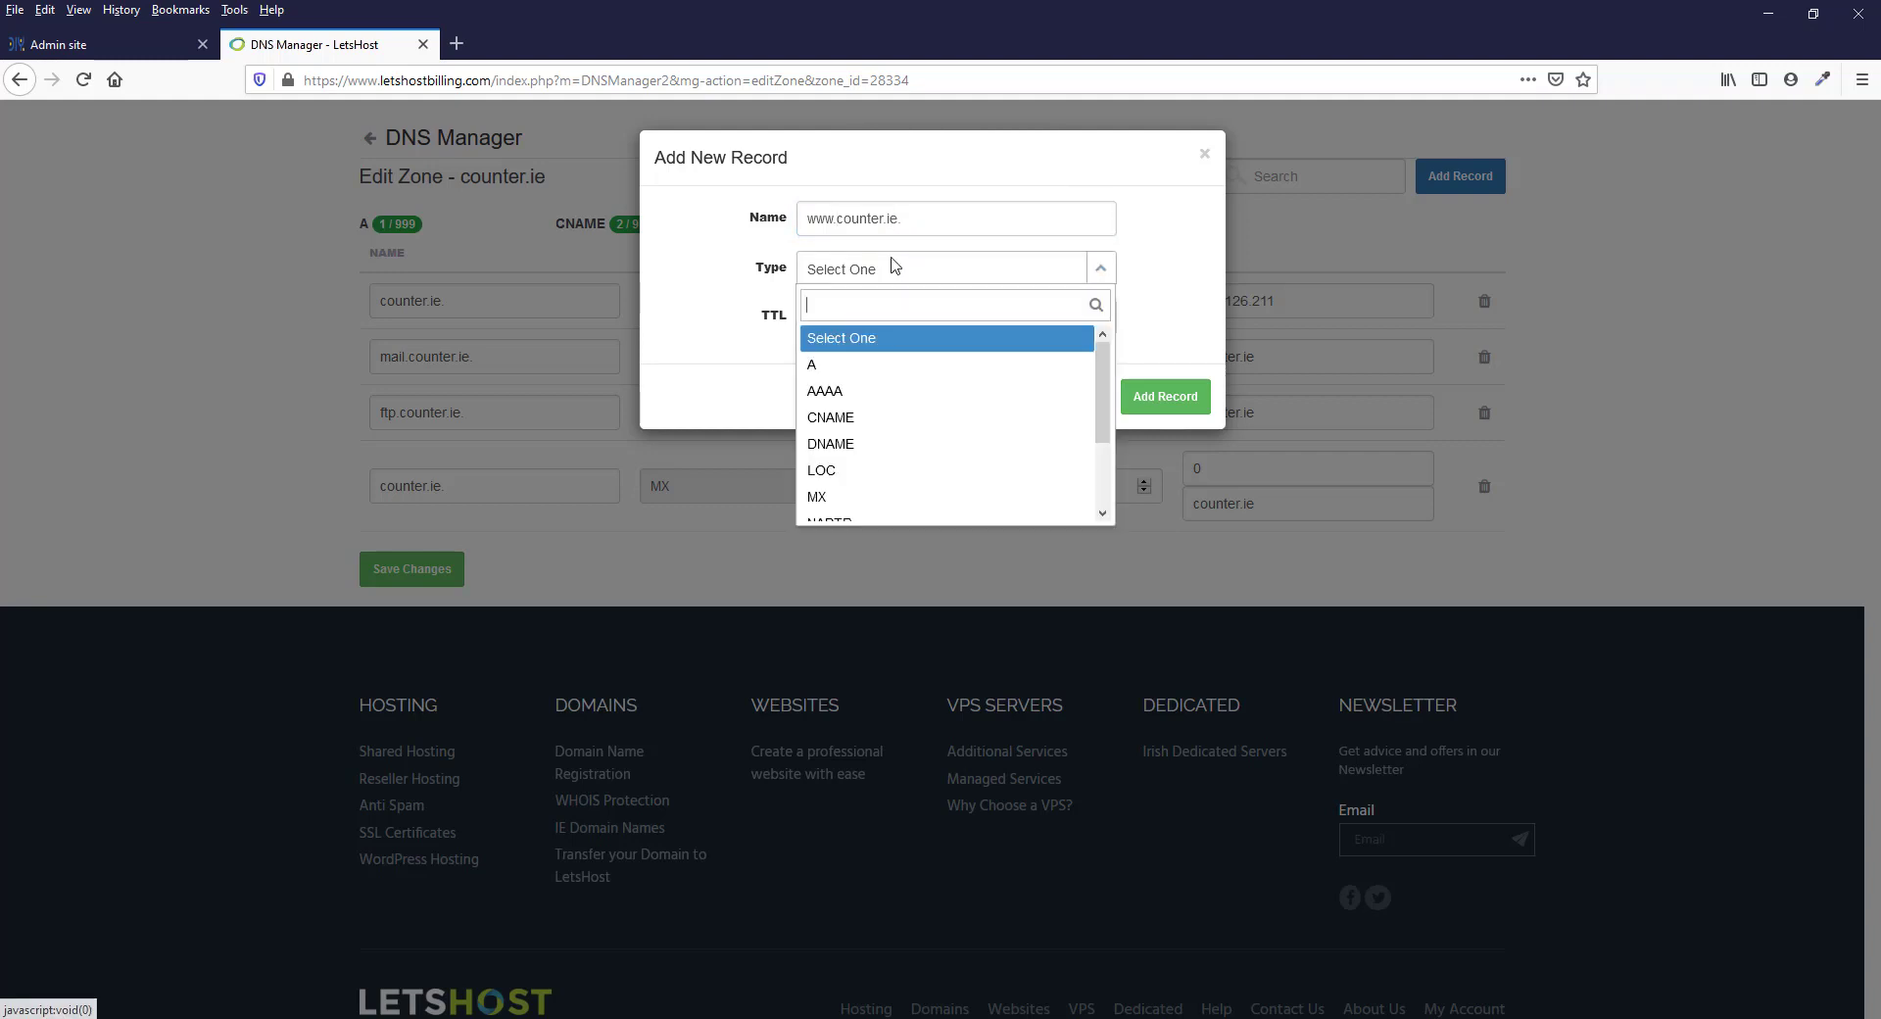
{"action": "left_click", "coordinate": [835, 365]}
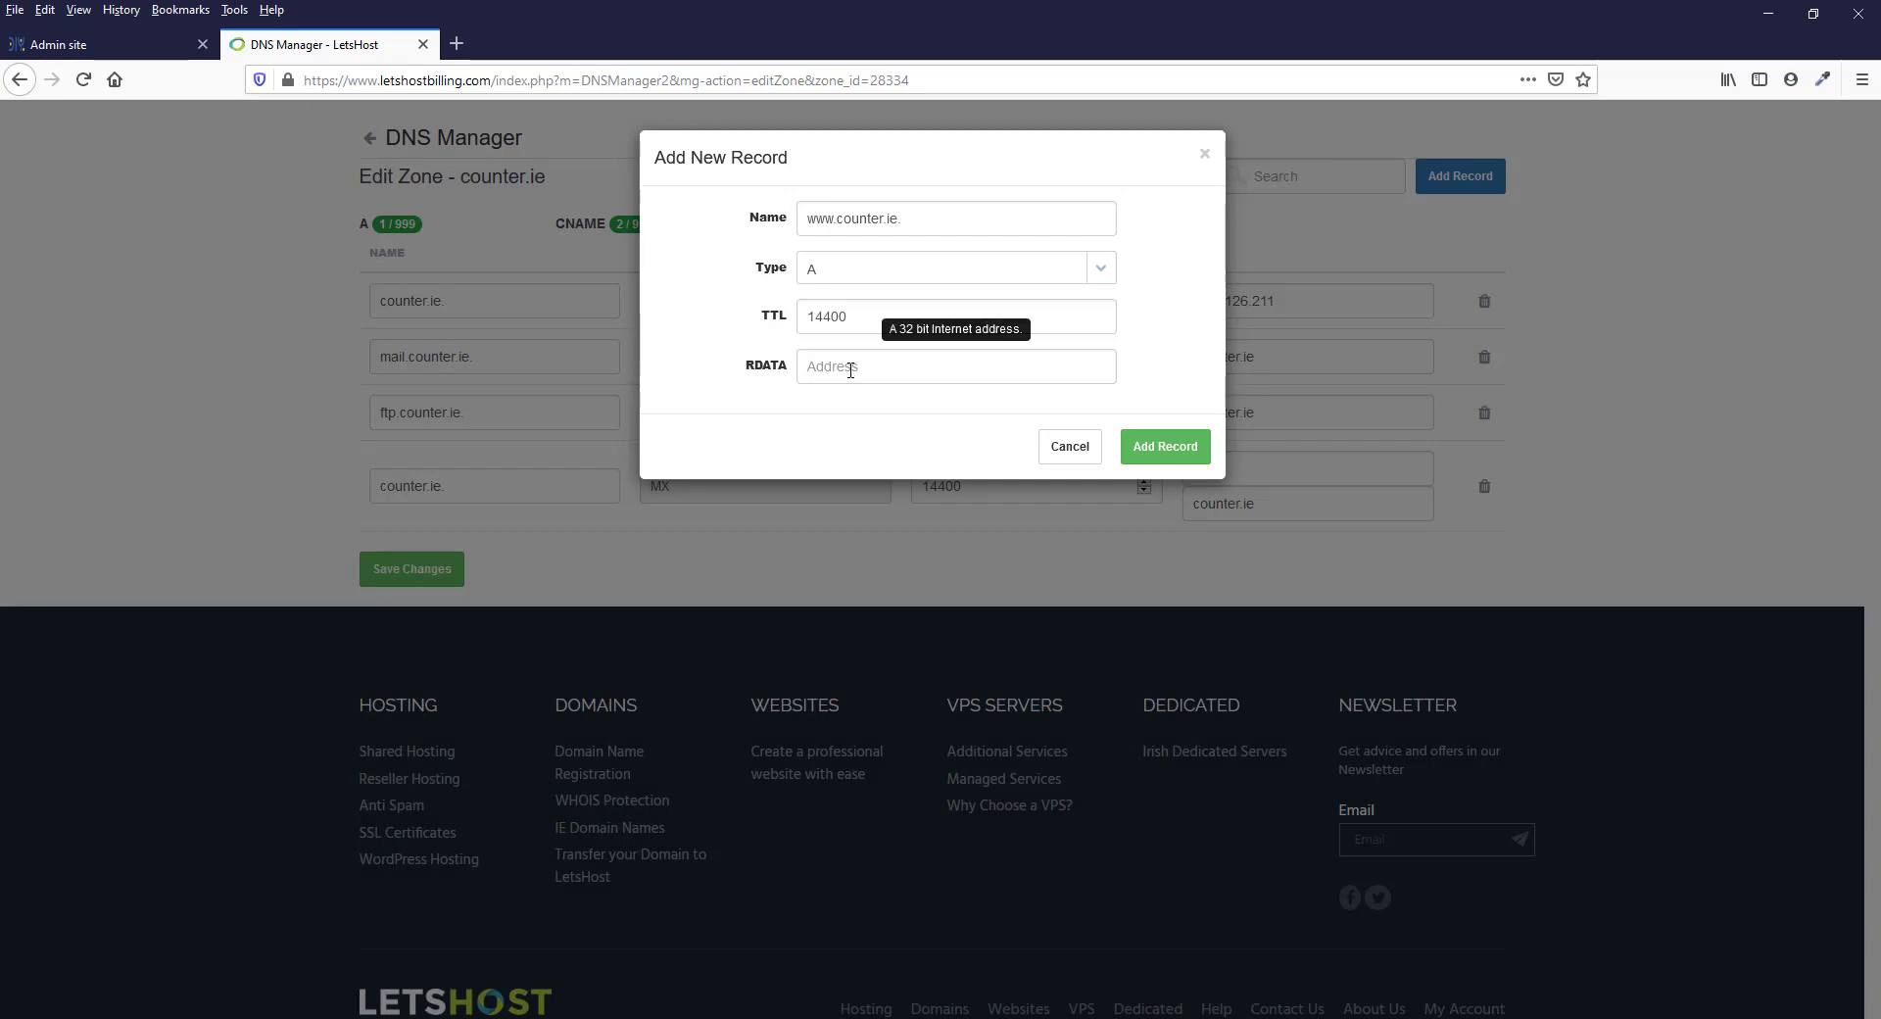
Copy 75.2.126.211 from Step 4 on the Admin site, paste it as the new A record's RDATA on LetsHost and add the record
{"action": "left_click", "coordinate": [850, 371]}
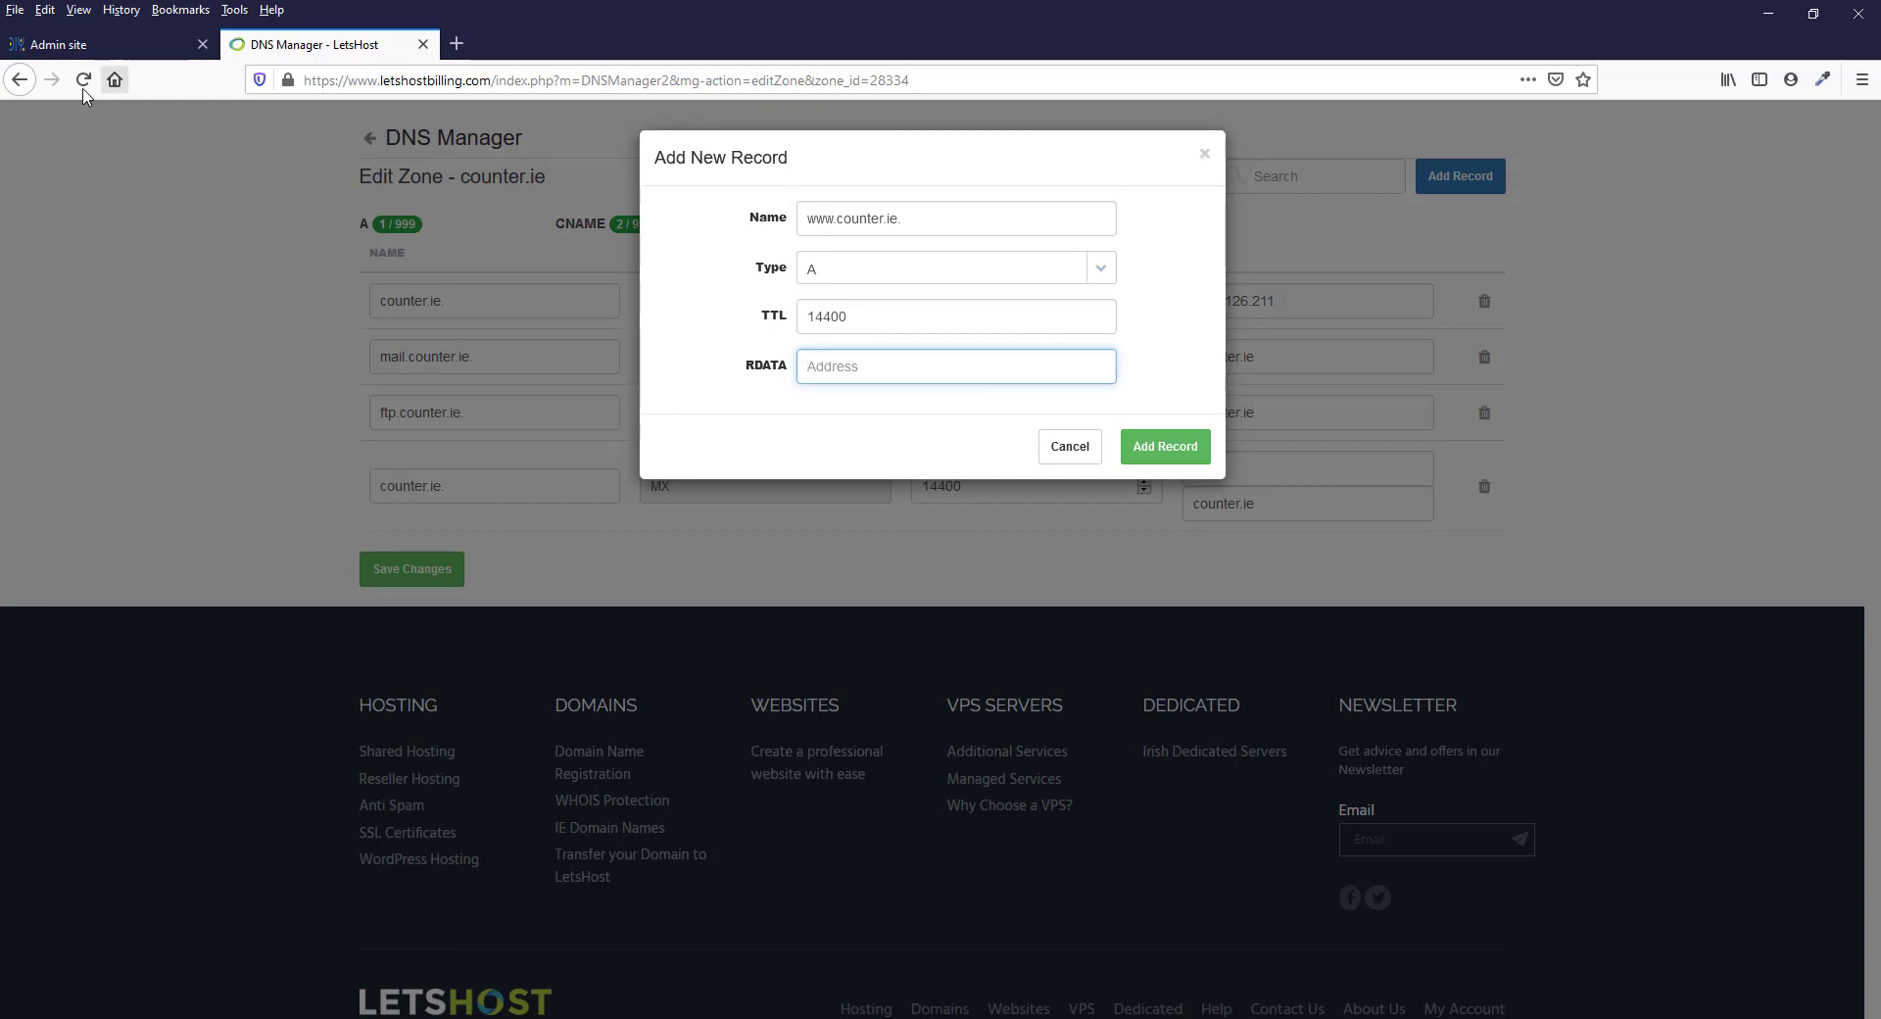
{"action": "left_click", "coordinate": [98, 44]}
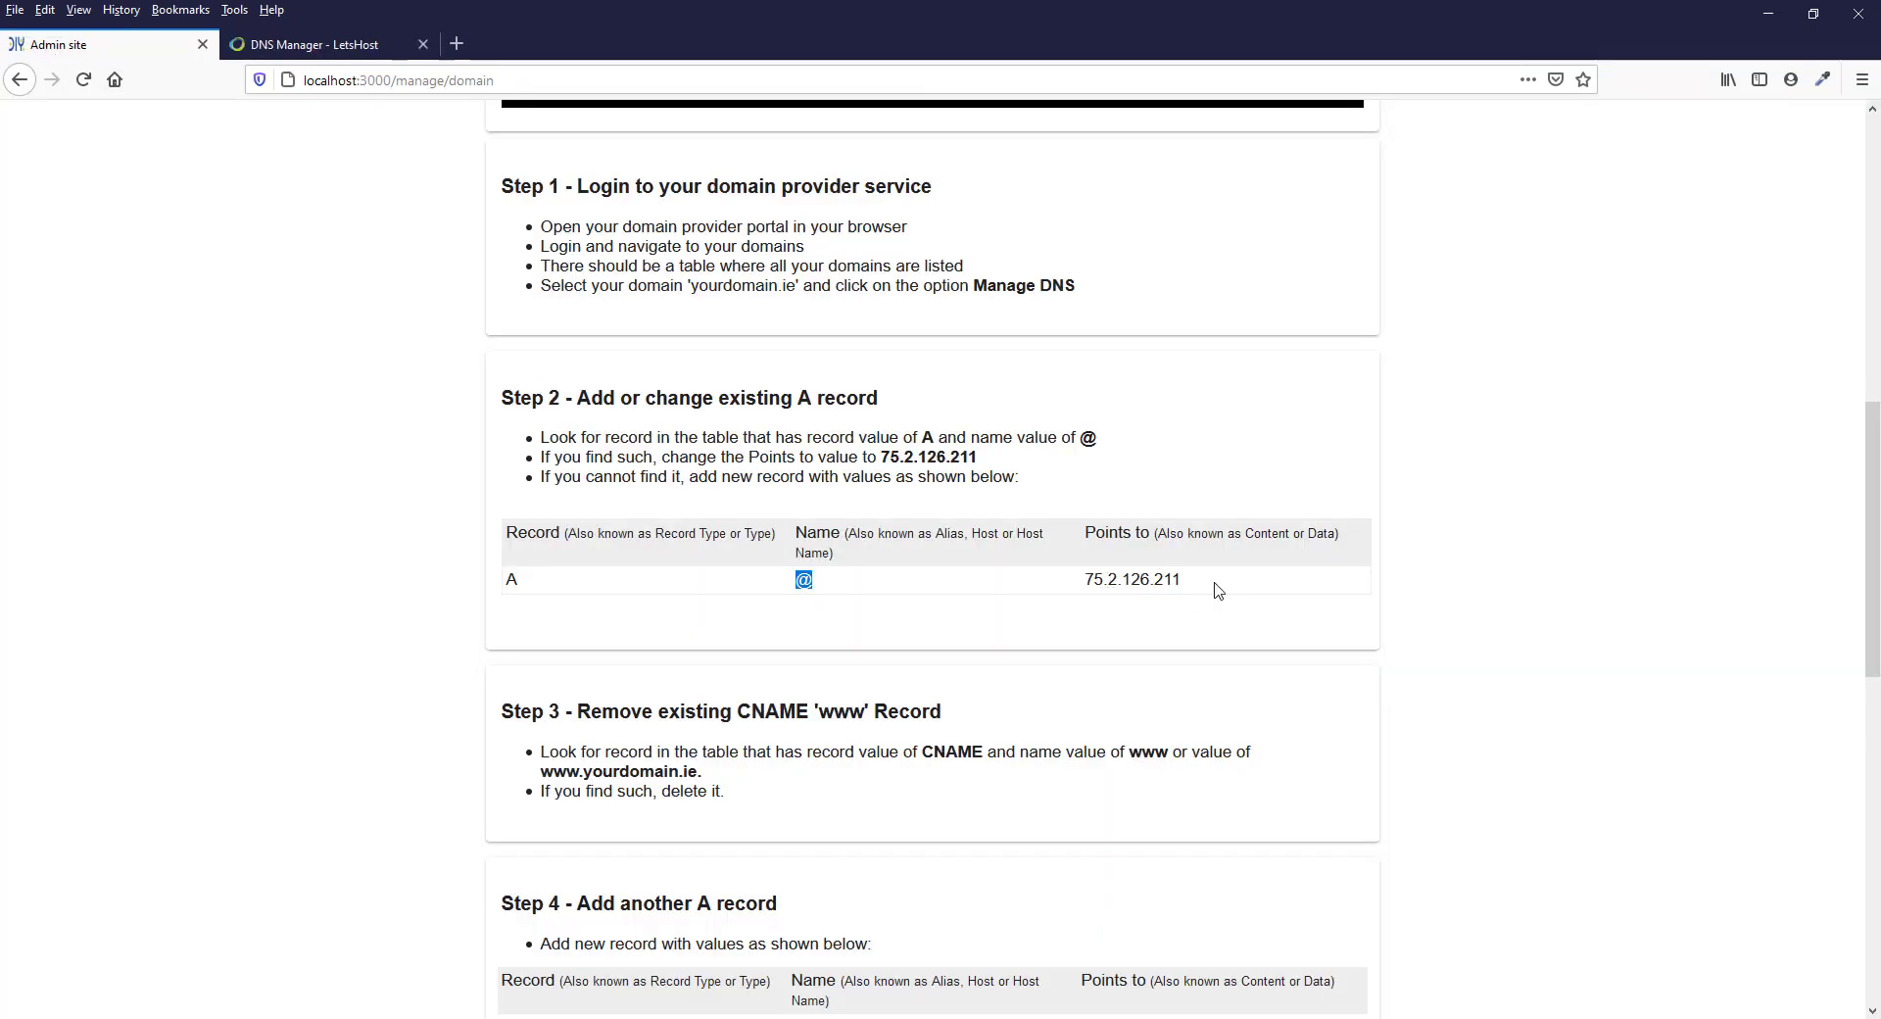
{"action": "scroll", "coordinate": [1181, 582], "scroll_direction": "down", "scroll_amount": 8}
{"action": "scroll", "coordinate": [1213, 587], "scroll_direction": "up", "scroll_amount": 3}
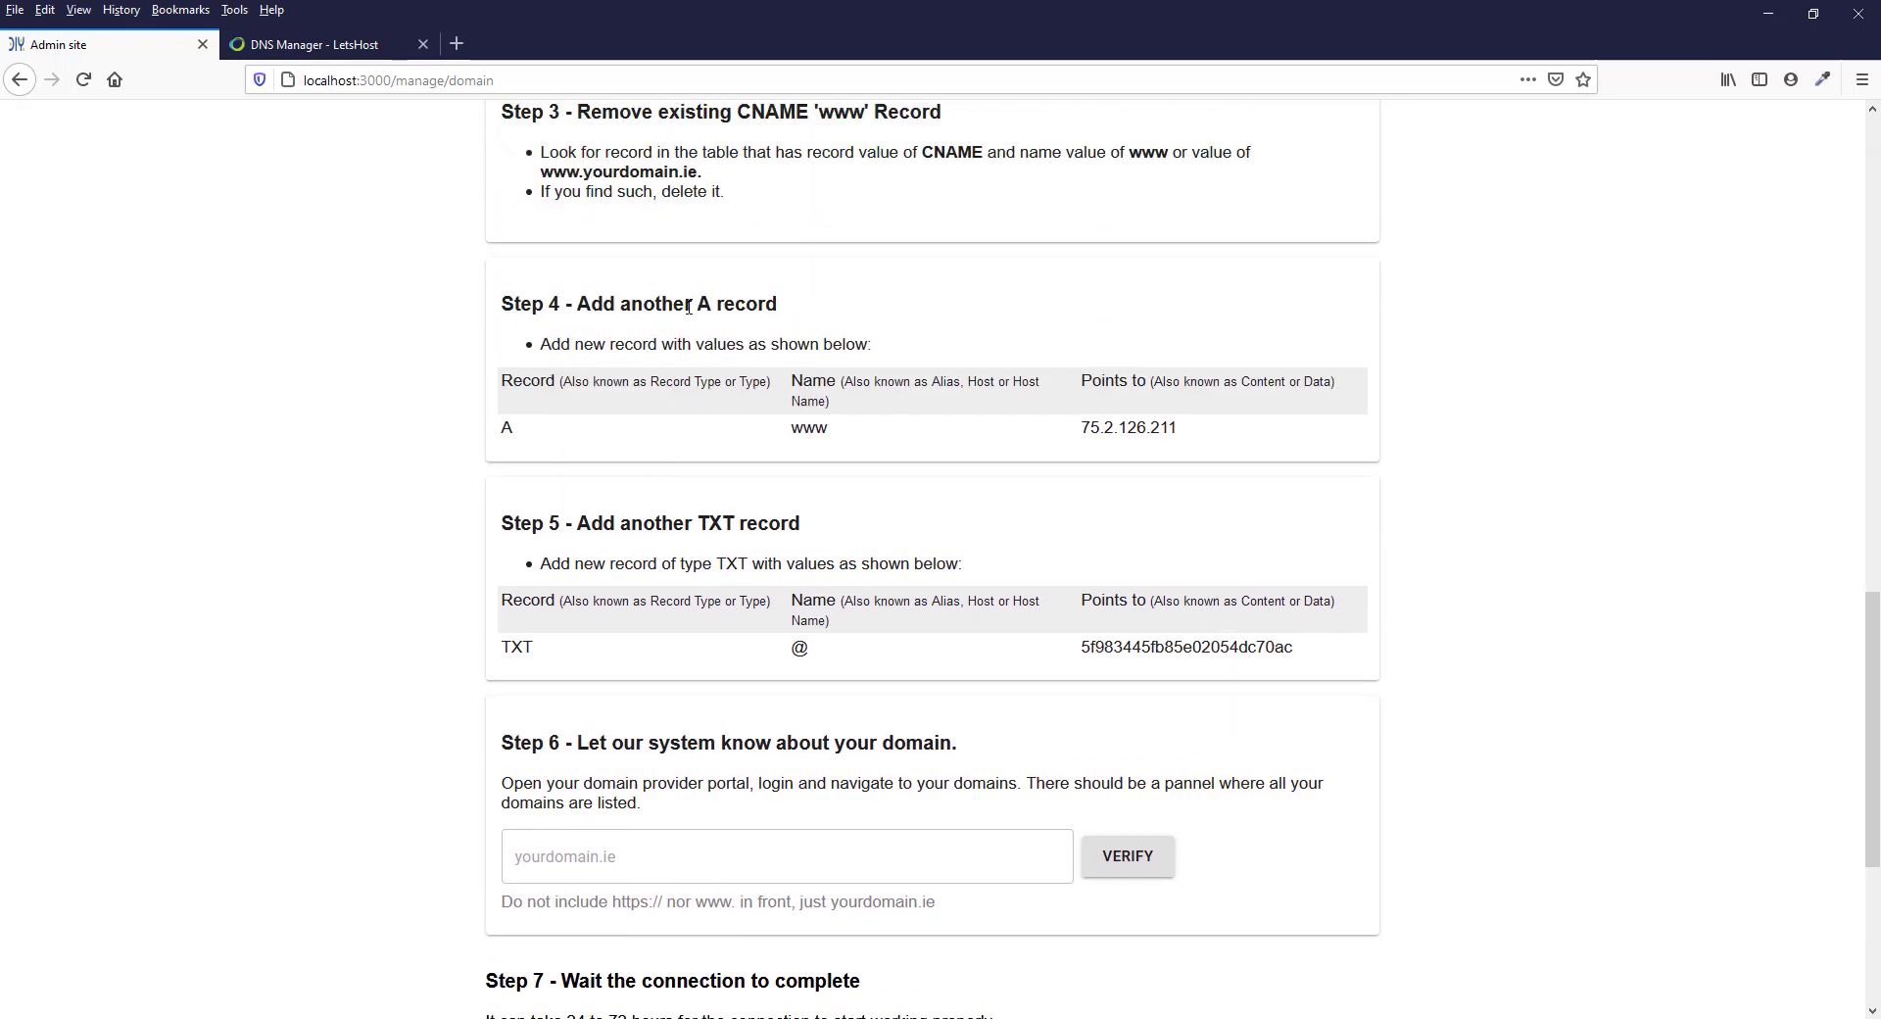
{"action": "left_click_drag", "start_coordinate": [1183, 430], "coordinate": [1042, 436]}
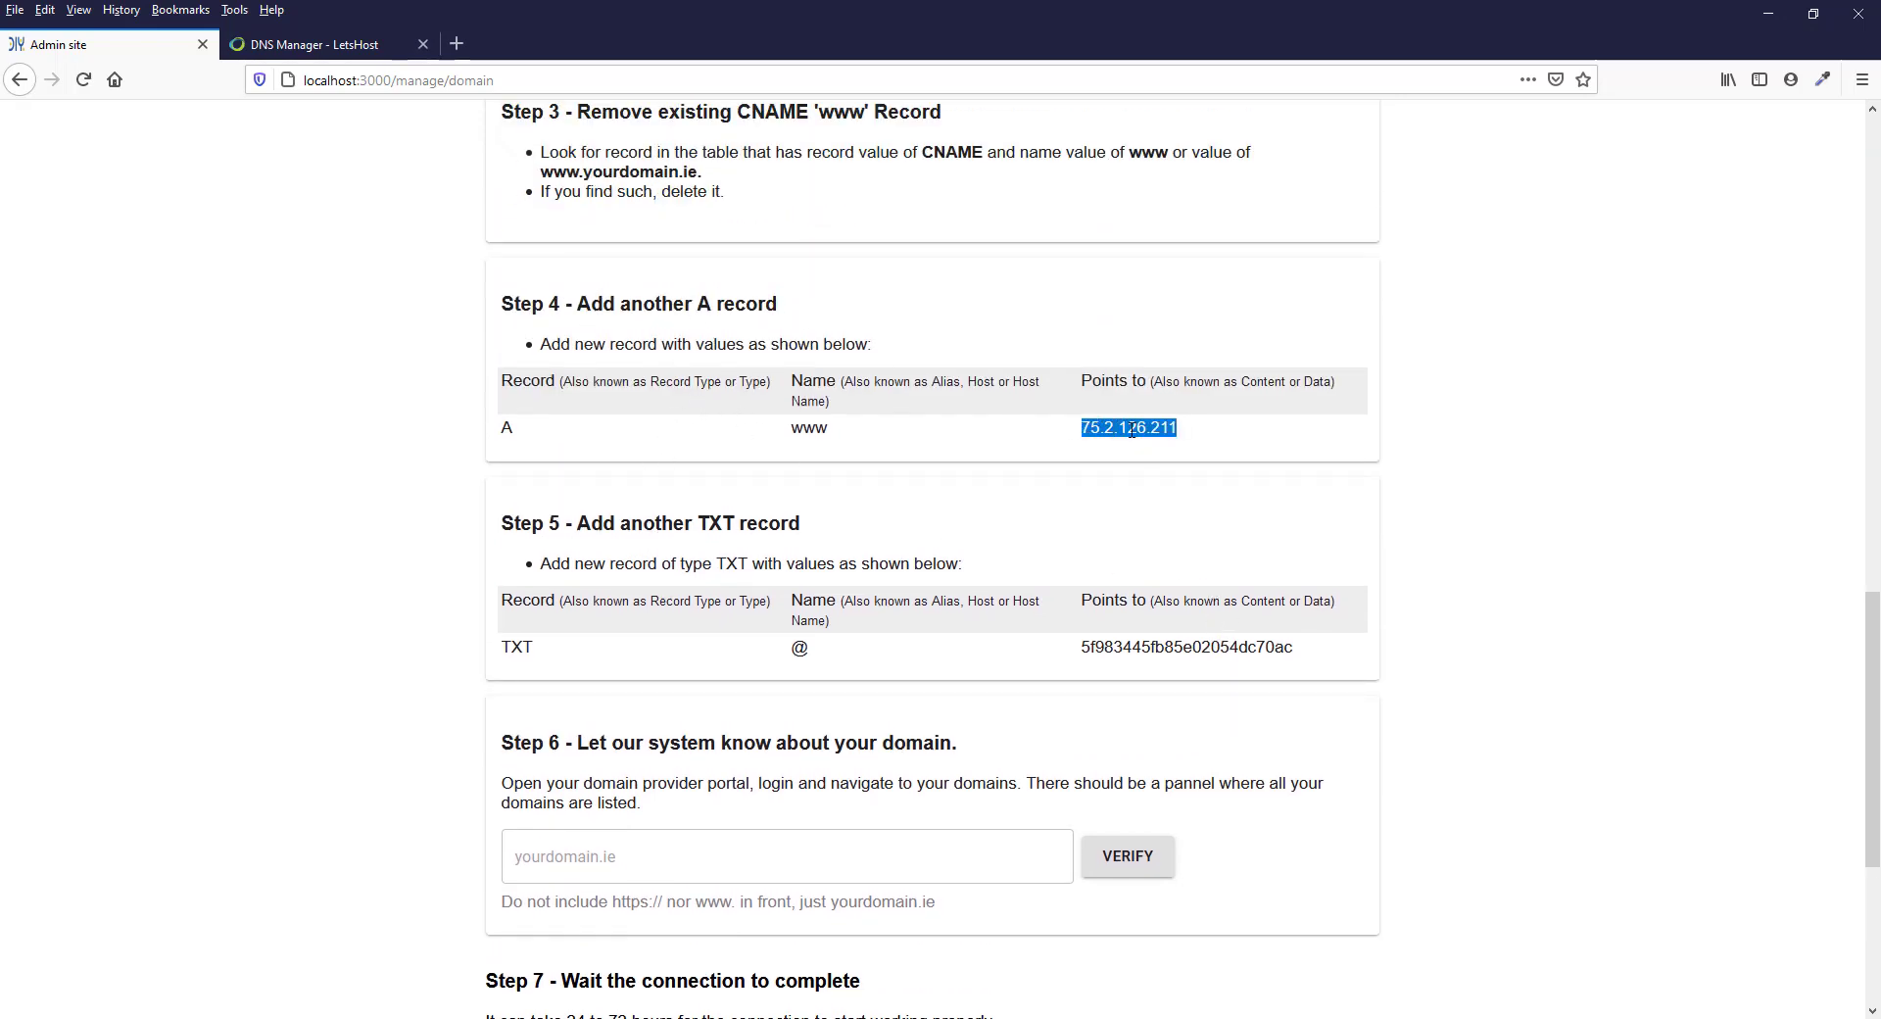
{"action": "right_click", "coordinate": [1167, 438]}
{"action": "left_click", "coordinate": [1177, 446]}
{"action": "left_click", "coordinate": [292, 51]}
{"action": "right_click", "coordinate": [836, 363]}
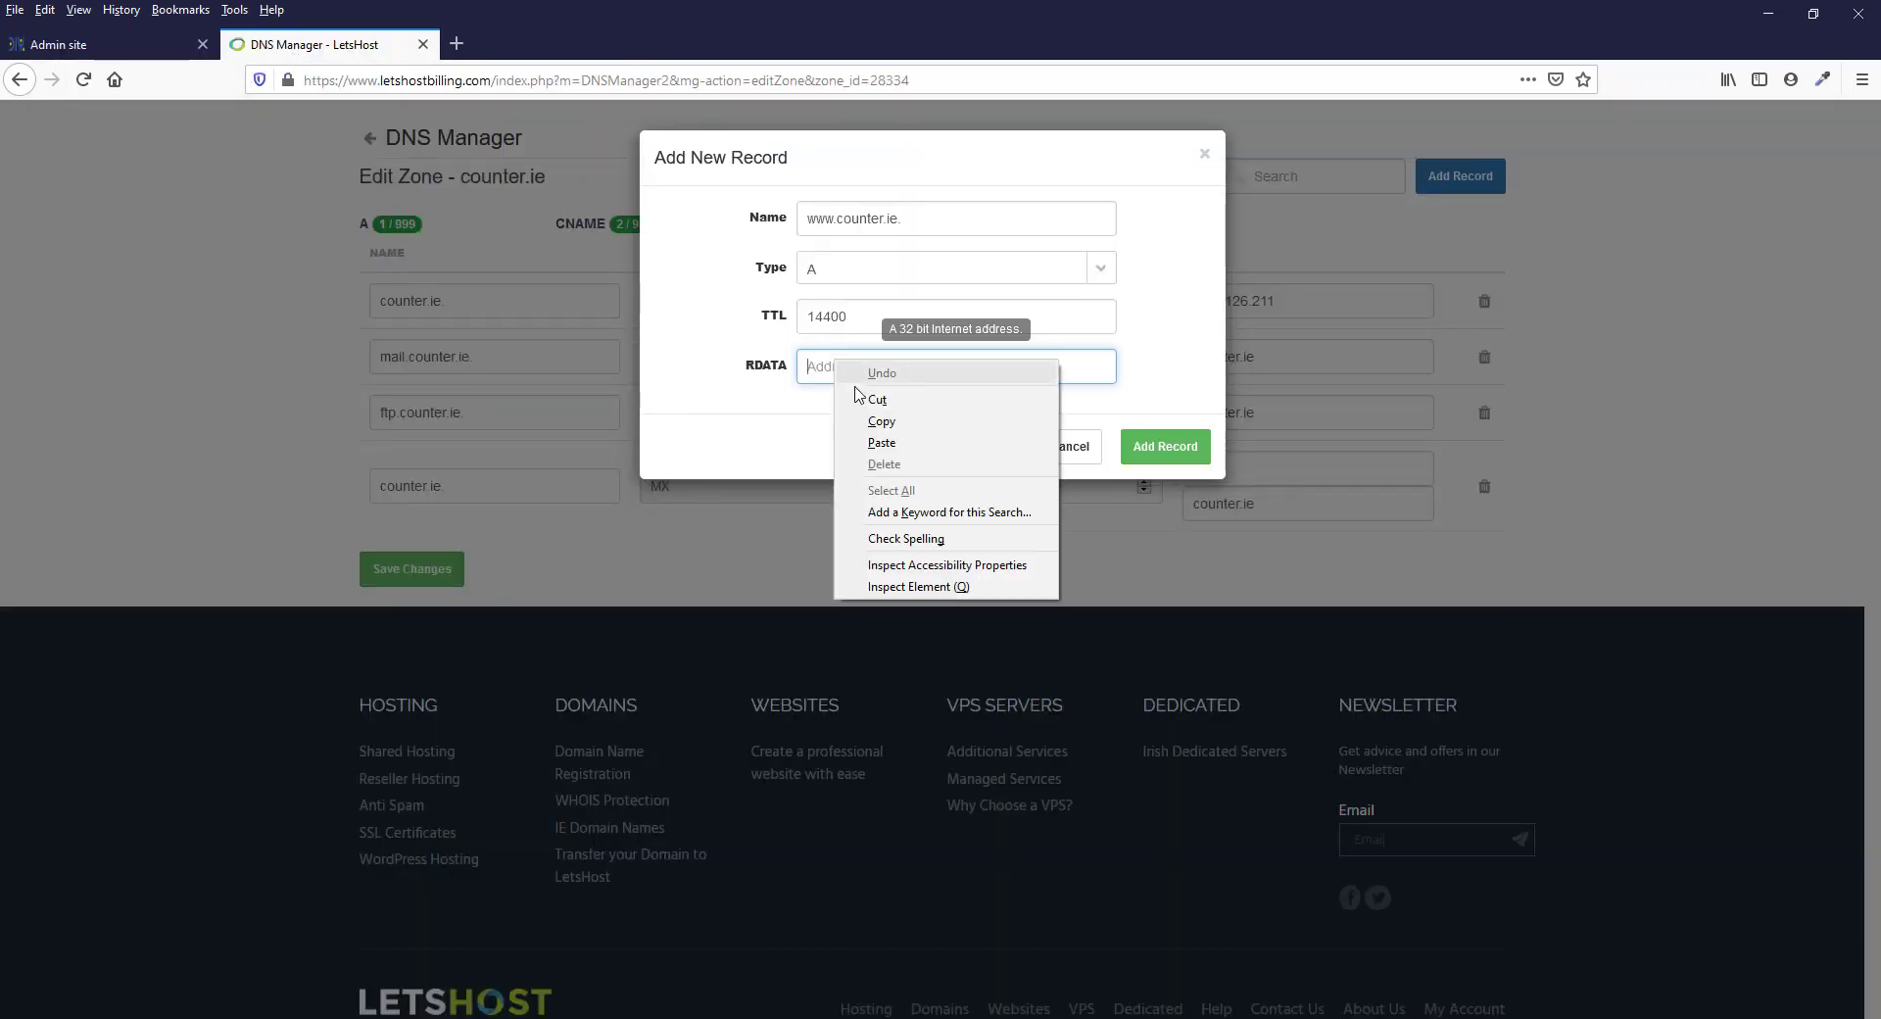
{"action": "left_click", "coordinate": [882, 442]}
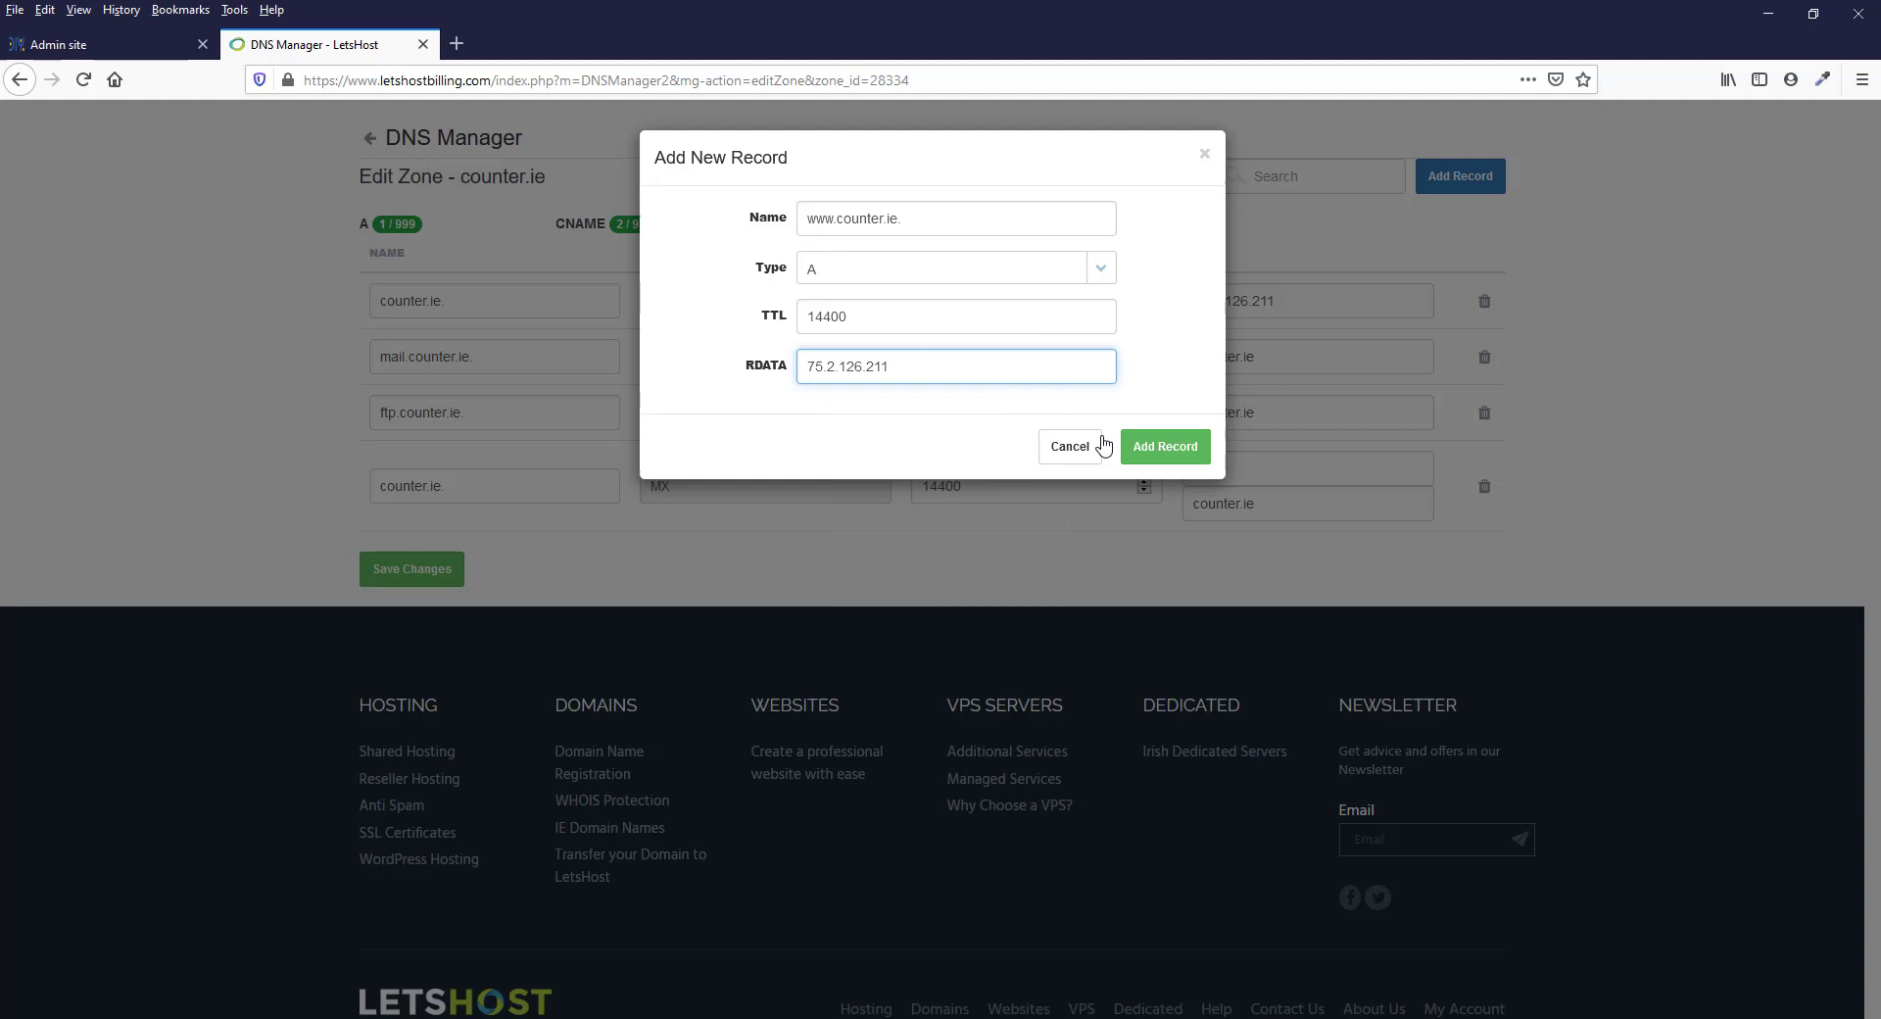
{"action": "left_click", "coordinate": [1182, 456]}
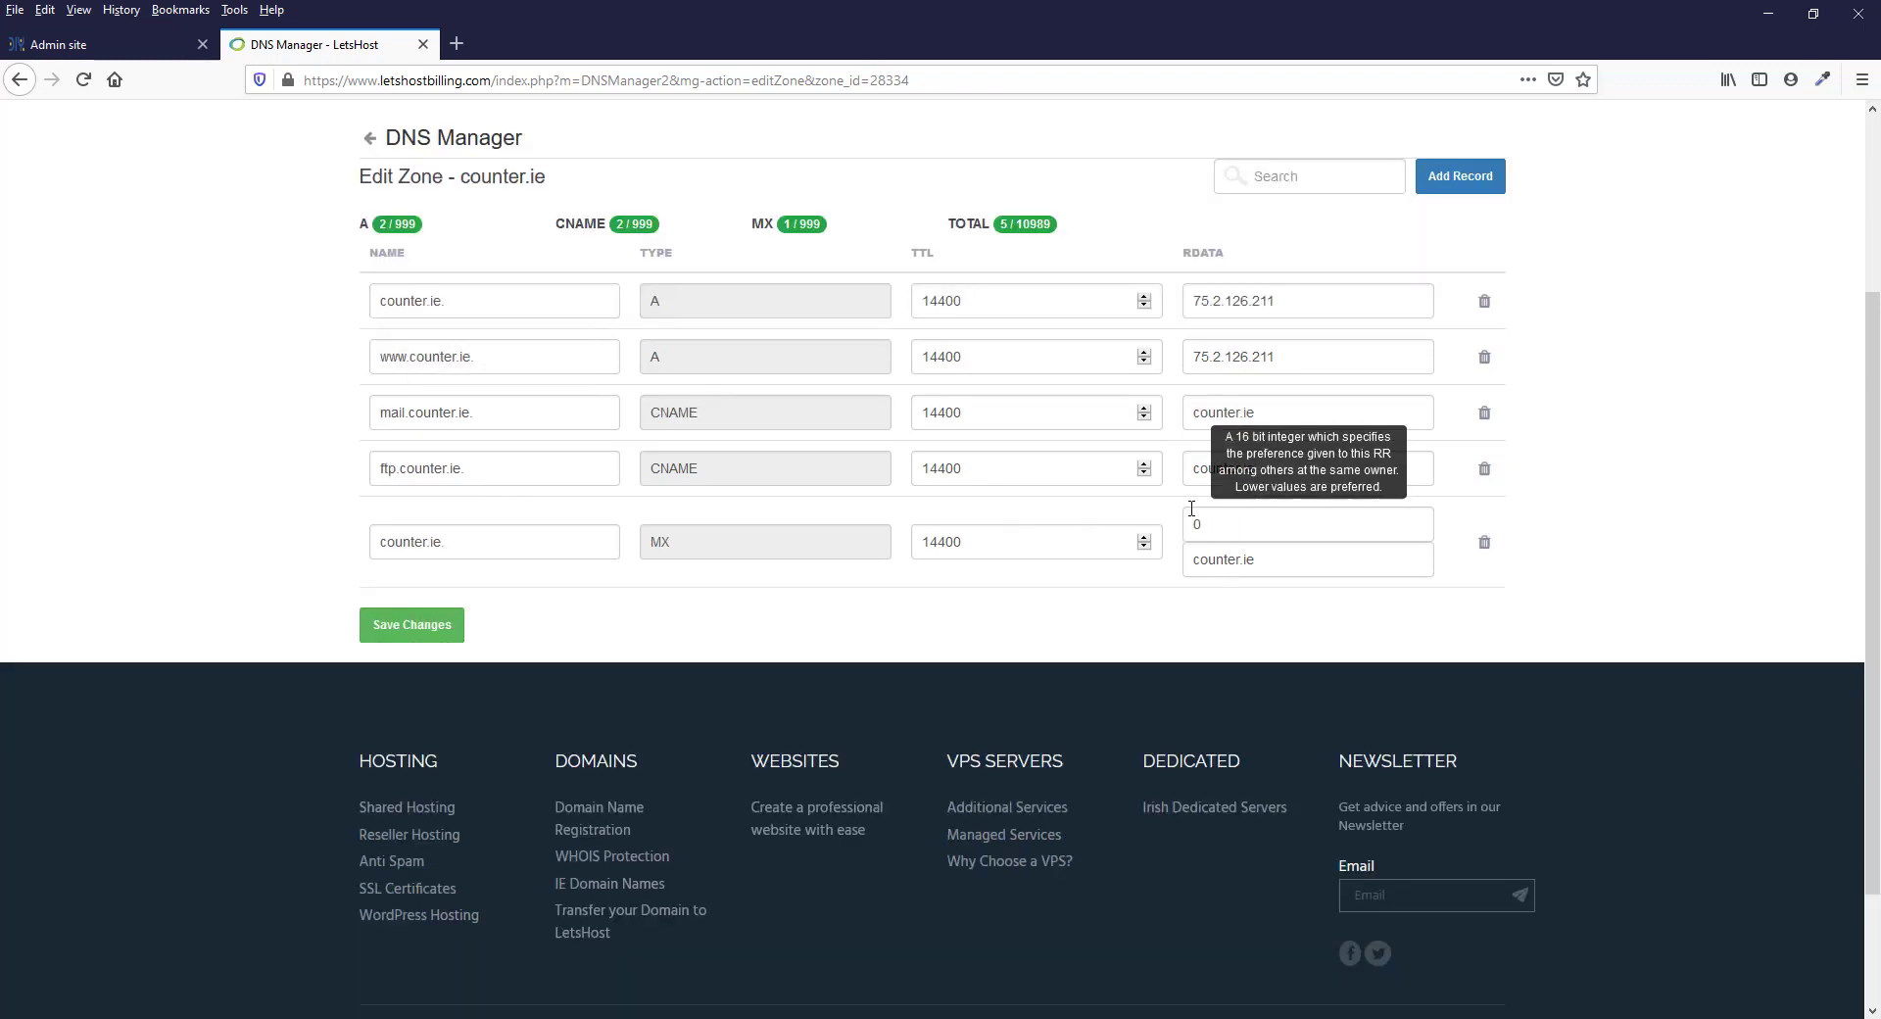
Copy the TXT record's Points to value from Step 5 on the Admin site
{"action": "left_click", "coordinate": [68, 49]}
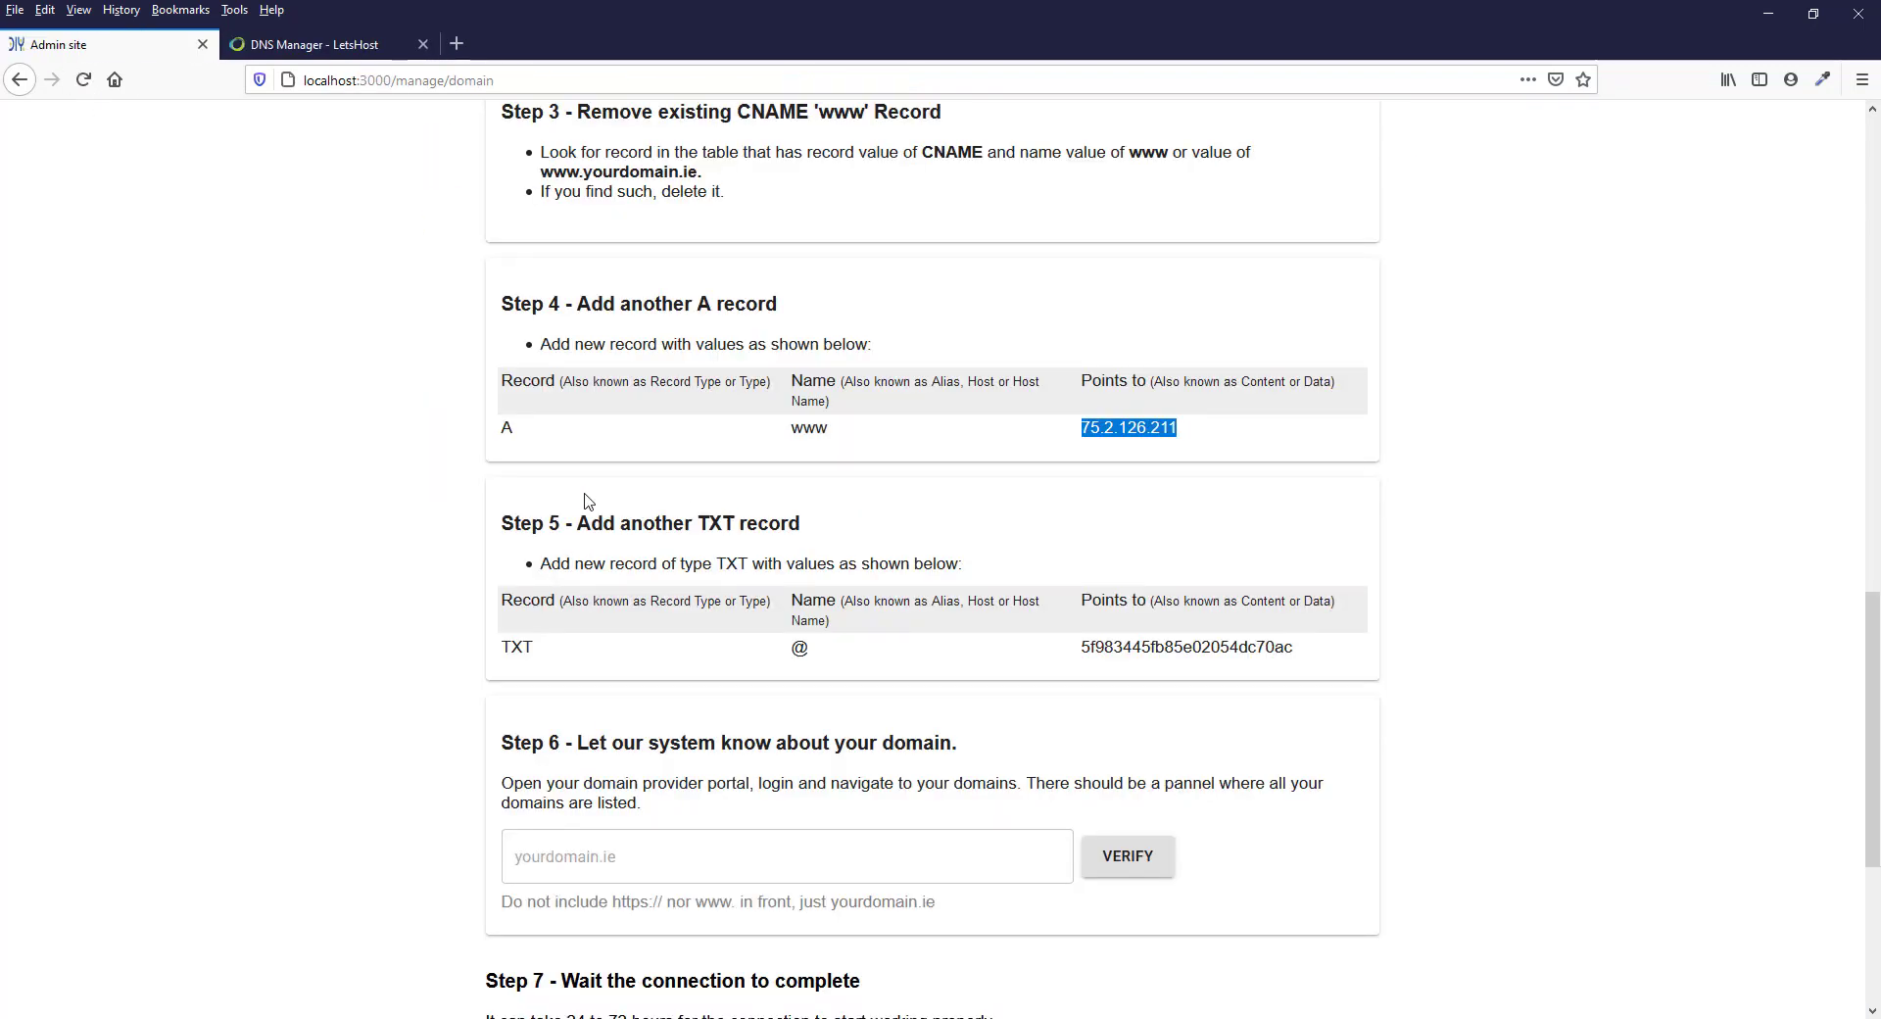
{"action": "left_click_drag", "start_coordinate": [583, 524], "coordinate": [822, 532]}
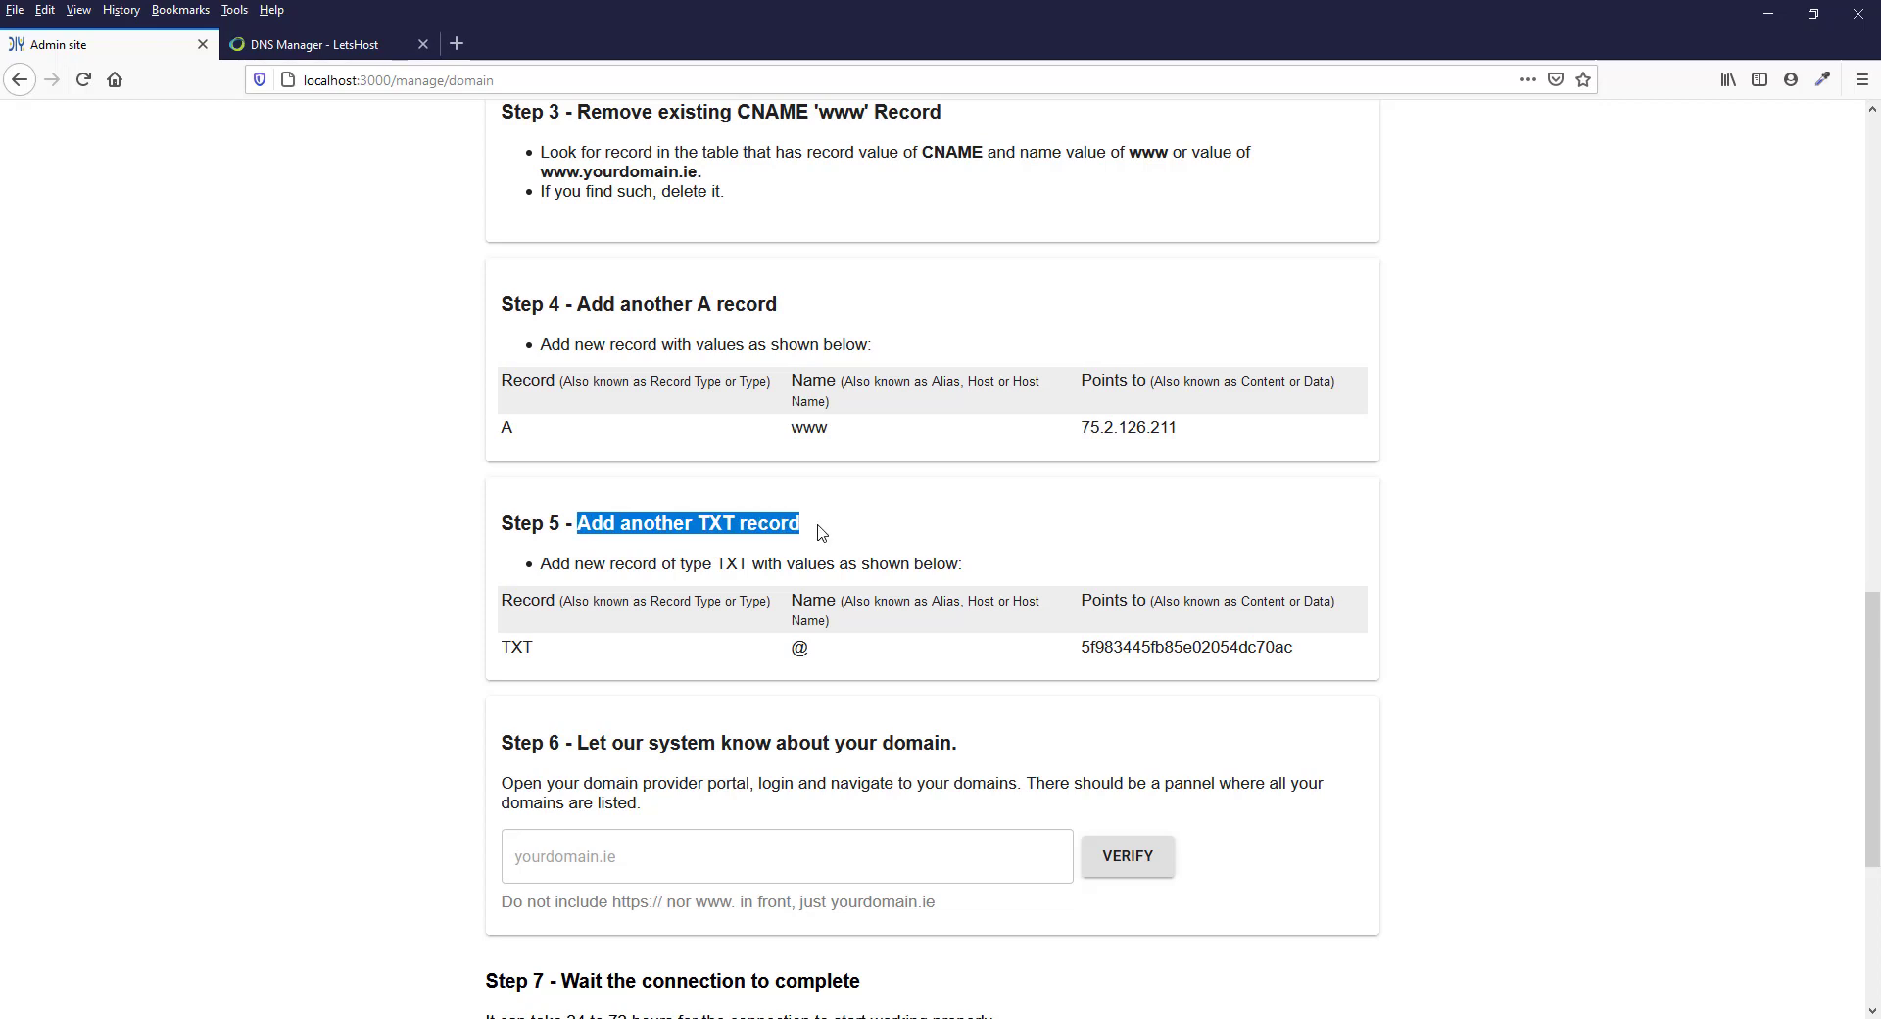
{"action": "left_click", "coordinate": [822, 532]}
{"action": "left_click_drag", "start_coordinate": [694, 524], "coordinate": [735, 524]}
{"action": "left_click_drag", "start_coordinate": [1386, 651], "coordinate": [1083, 657]}
{"action": "right_click", "coordinate": [1106, 649]}
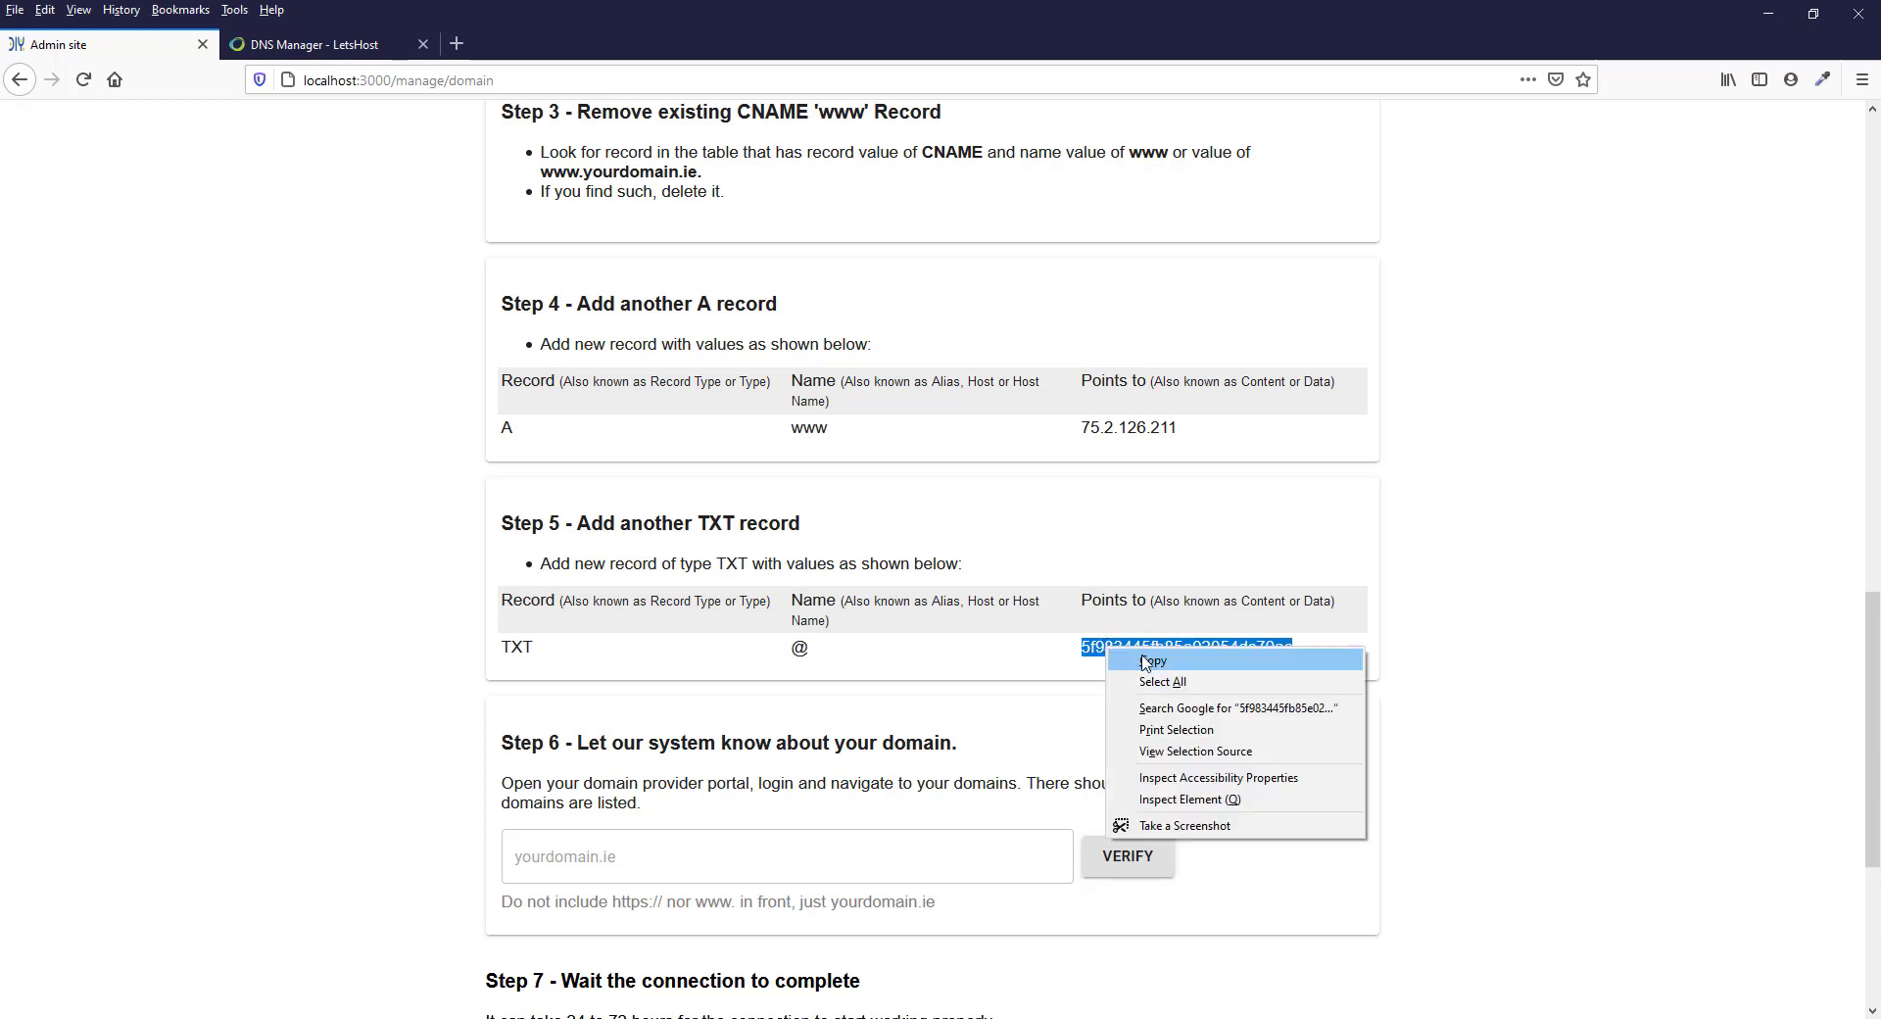
{"action": "left_click", "coordinate": [1145, 662]}
Start a new record in the counter.ie zone on the LetsHost site with the name counter.ie. and type TXT
{"action": "left_click", "coordinate": [294, 44]}
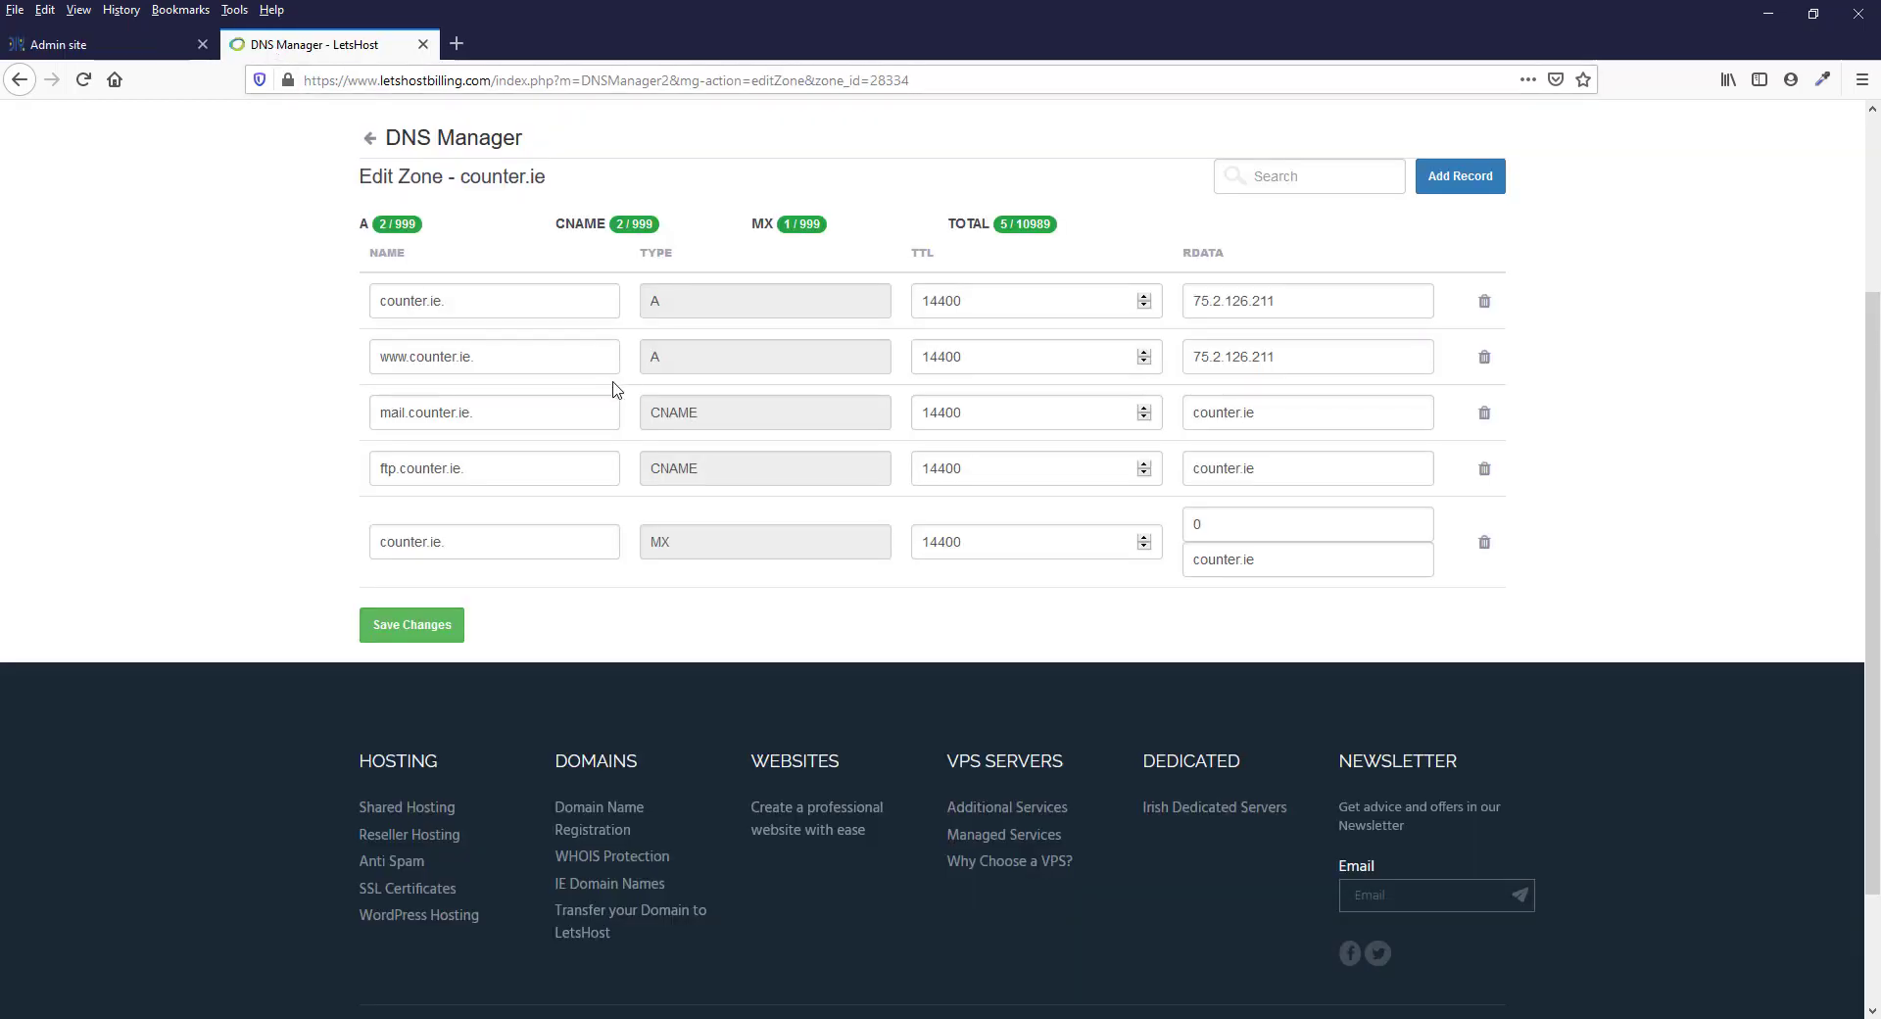
{"action": "left_click", "coordinate": [1453, 179]}
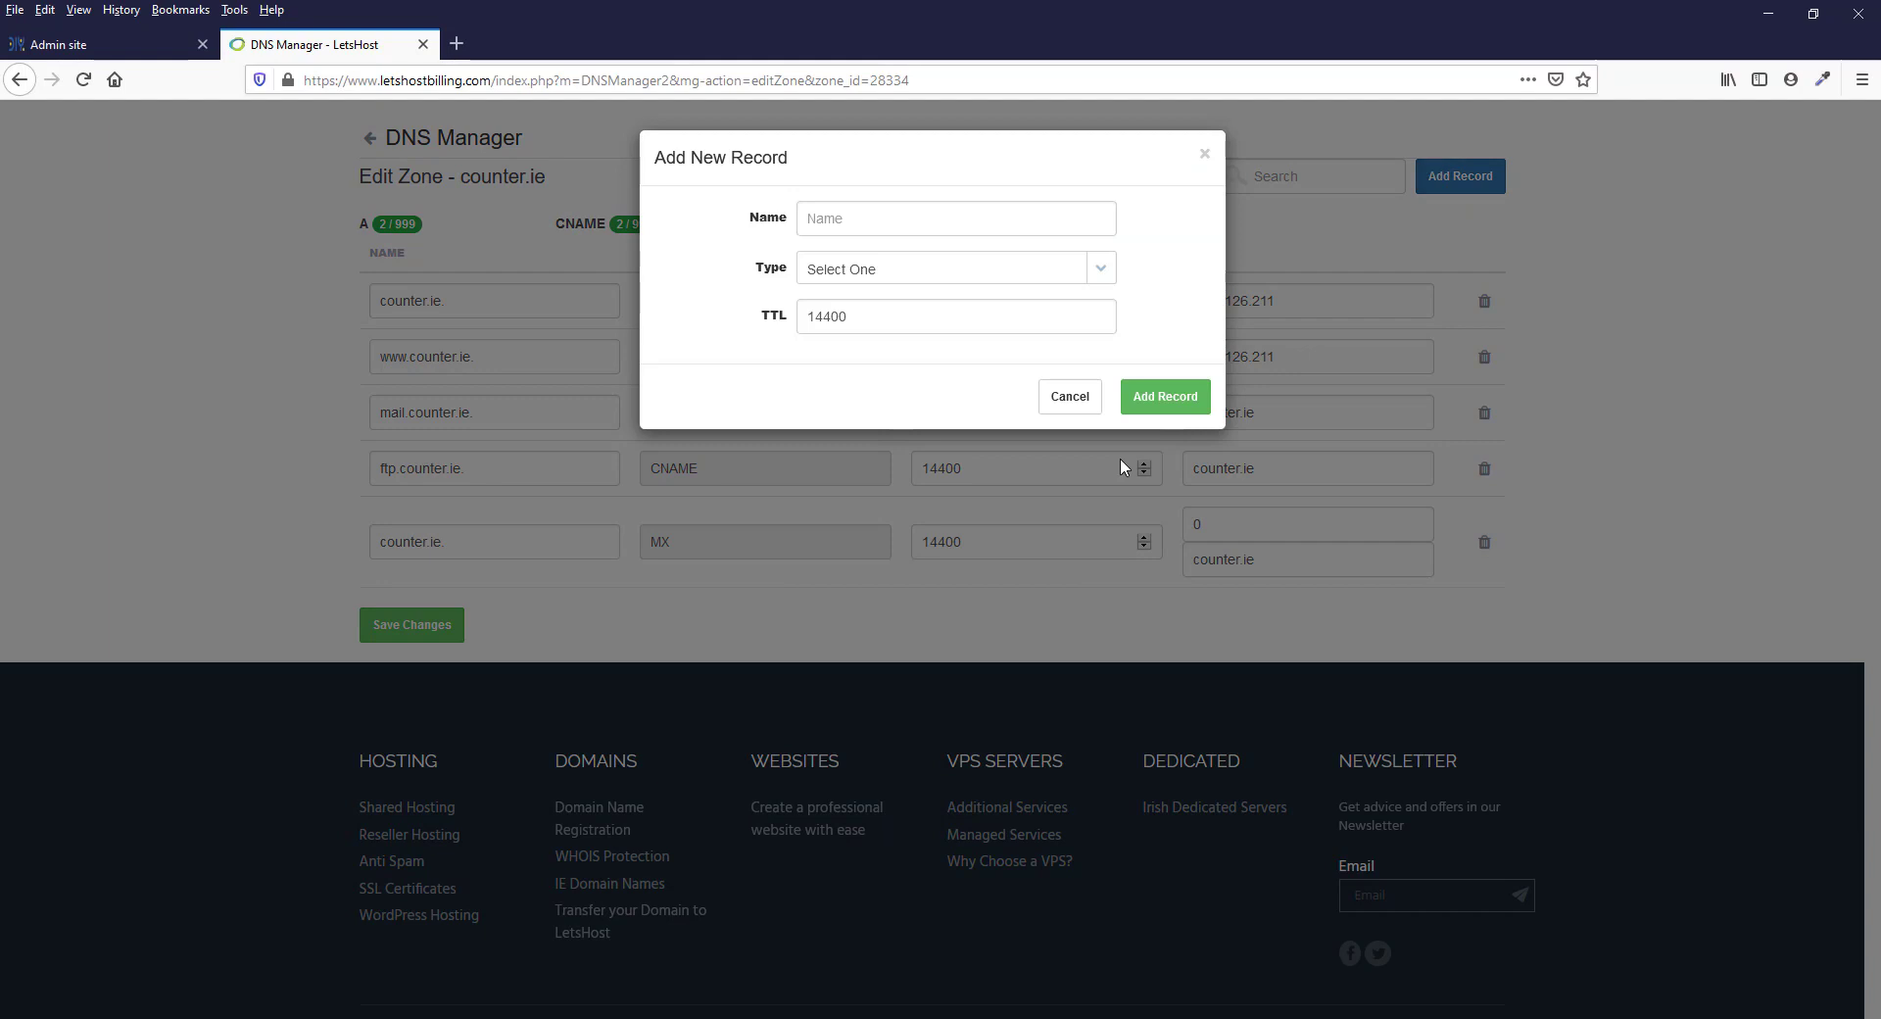
{"action": "left_click", "coordinate": [825, 217]}
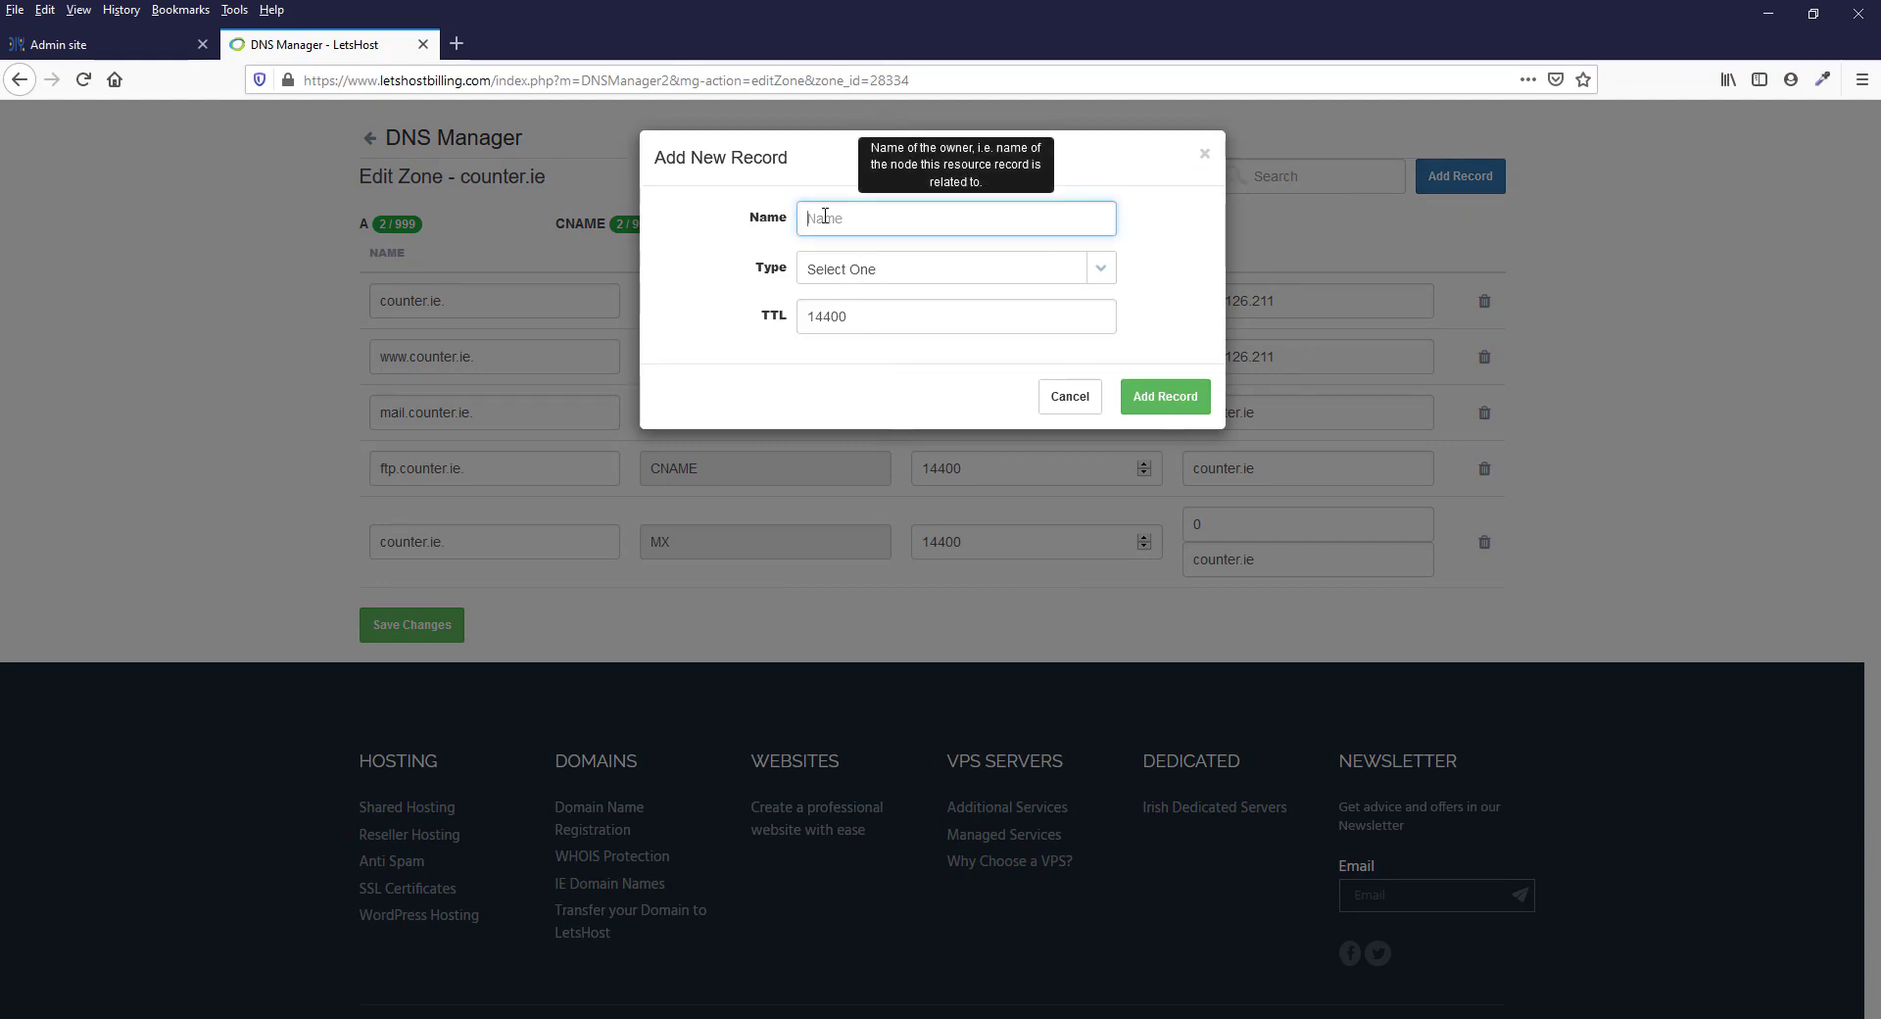
{"action": "type", "text": "counter.ie."}
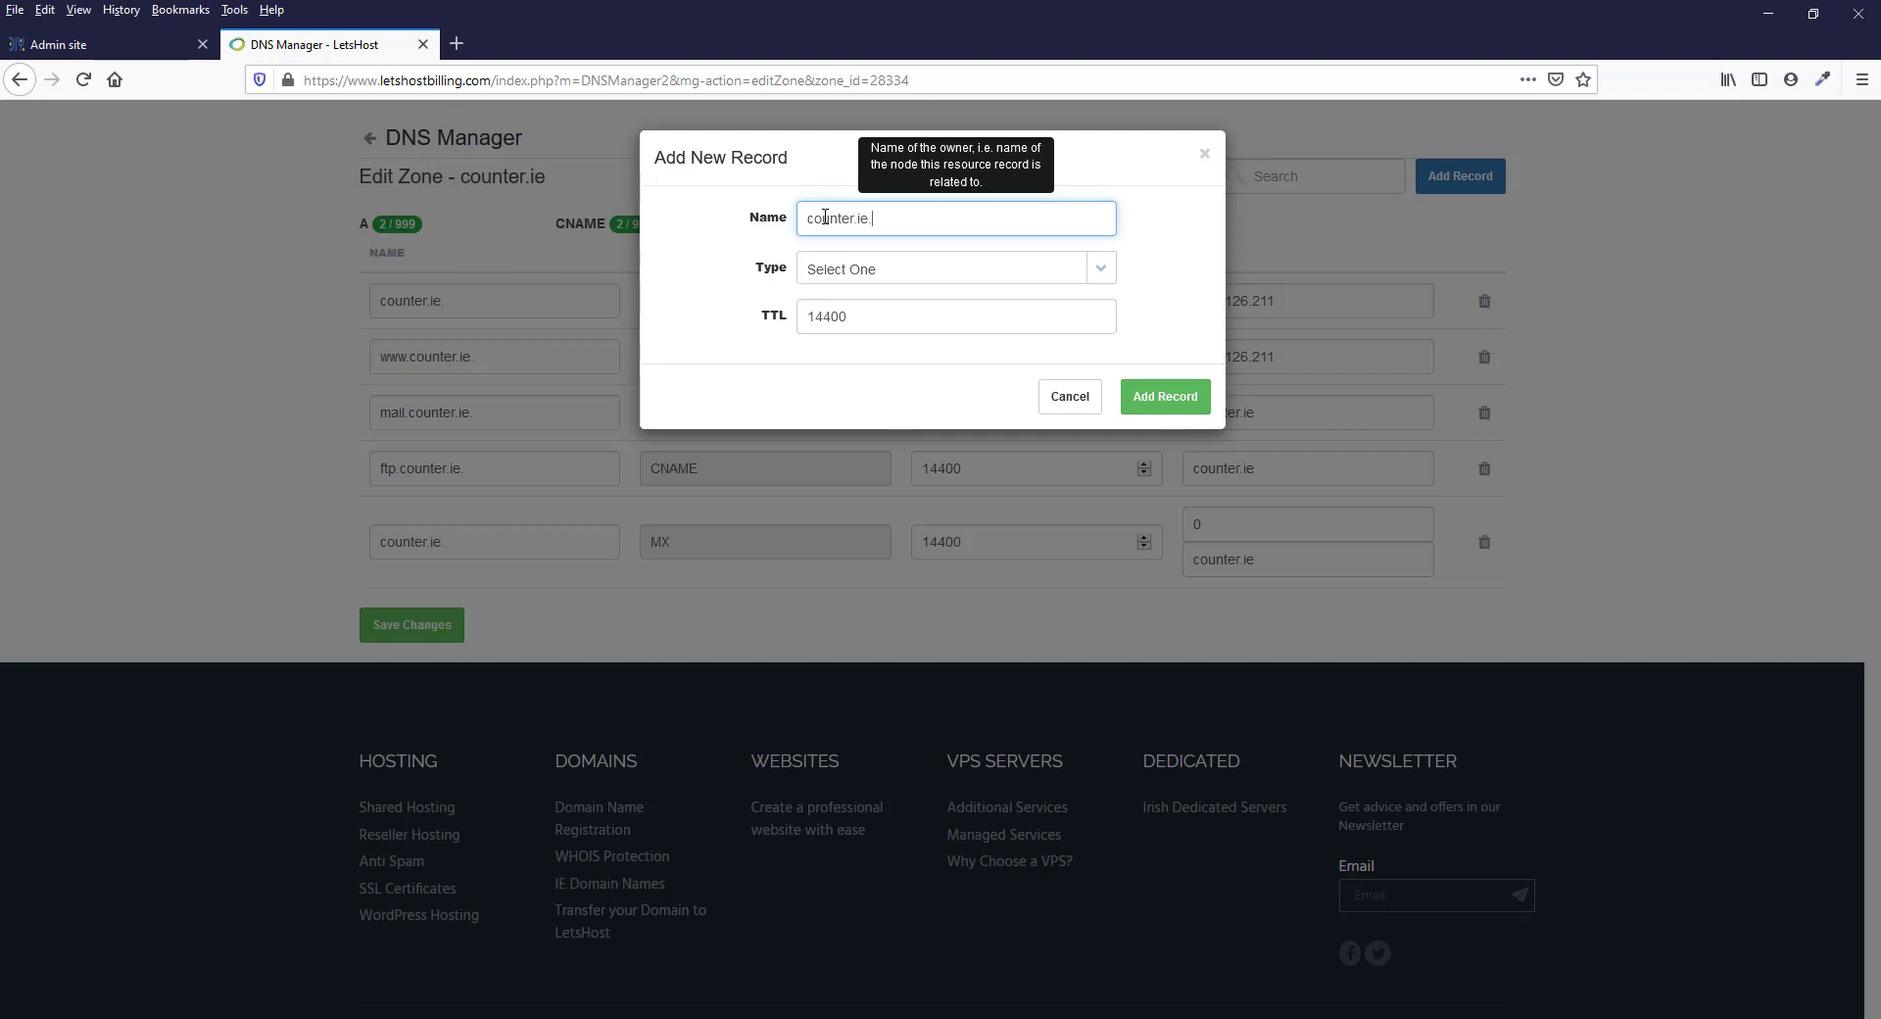
{"action": "left_click", "coordinate": [878, 276]}
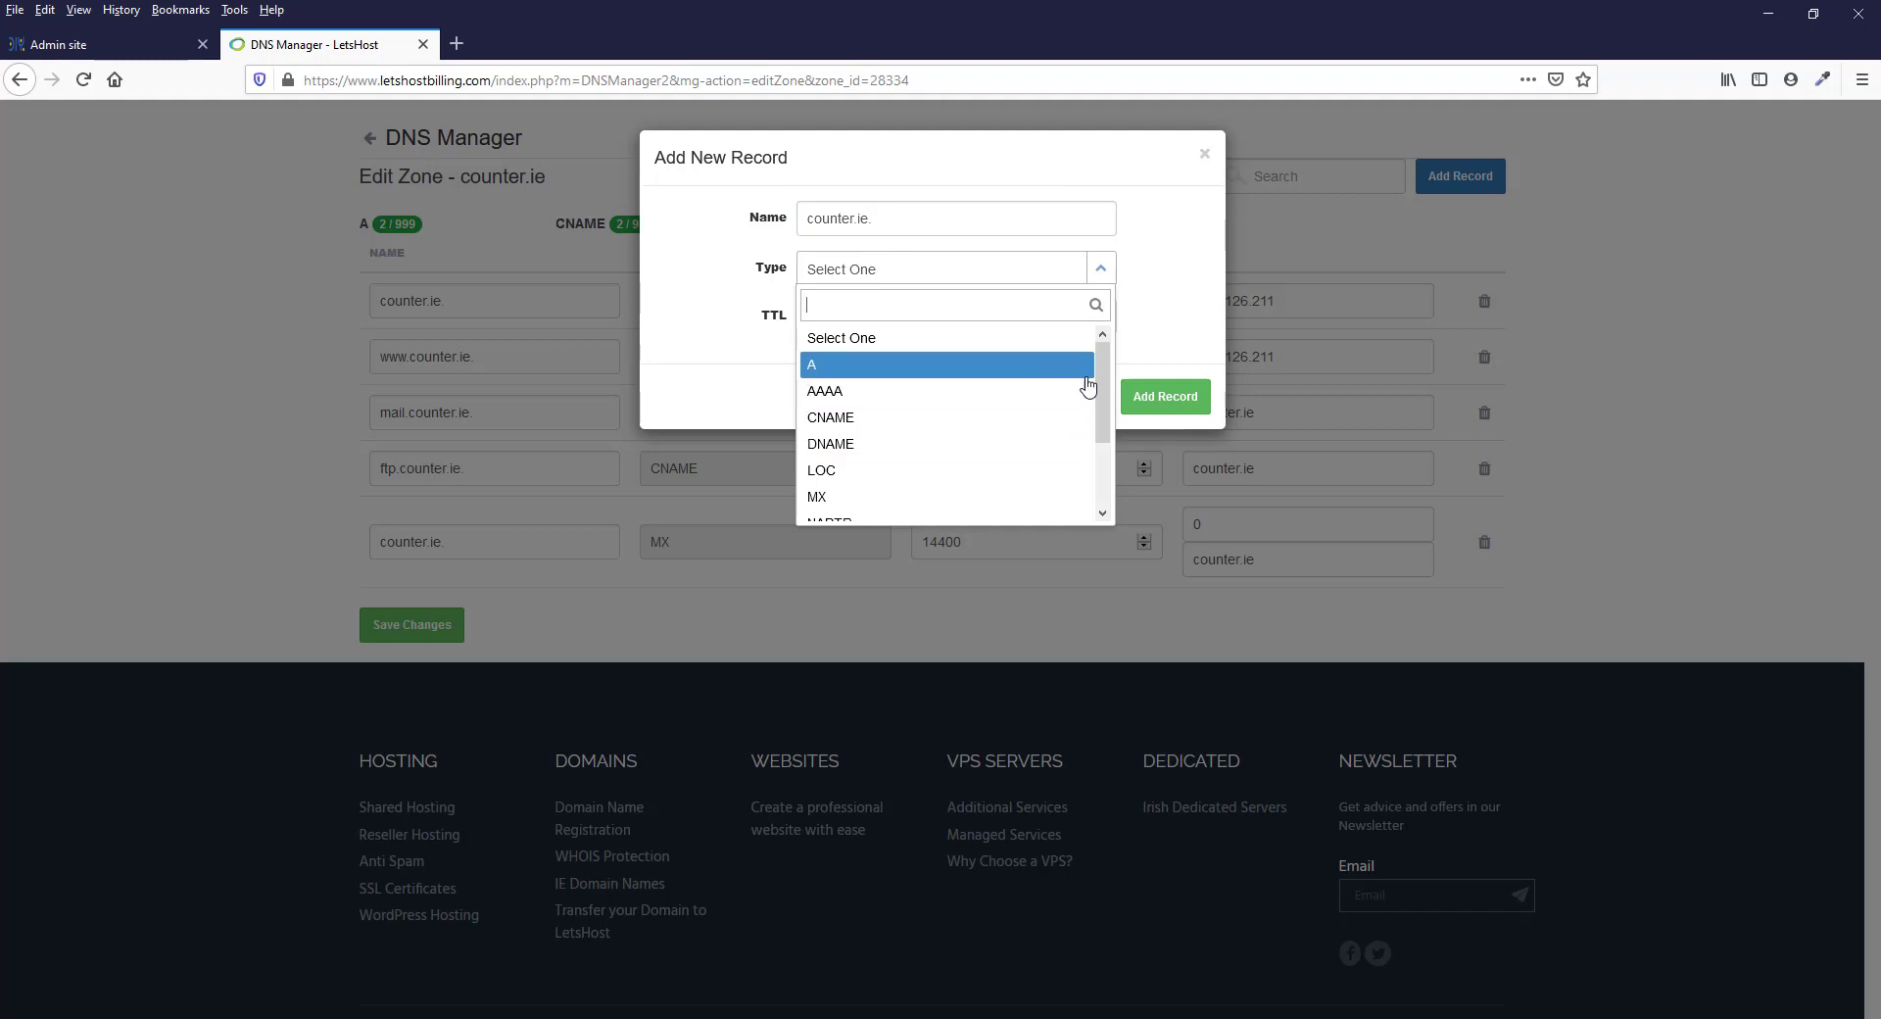
{"action": "left_click_drag", "start_coordinate": [1105, 380], "coordinate": [1086, 456]}
{"action": "left_click", "coordinate": [875, 510]}
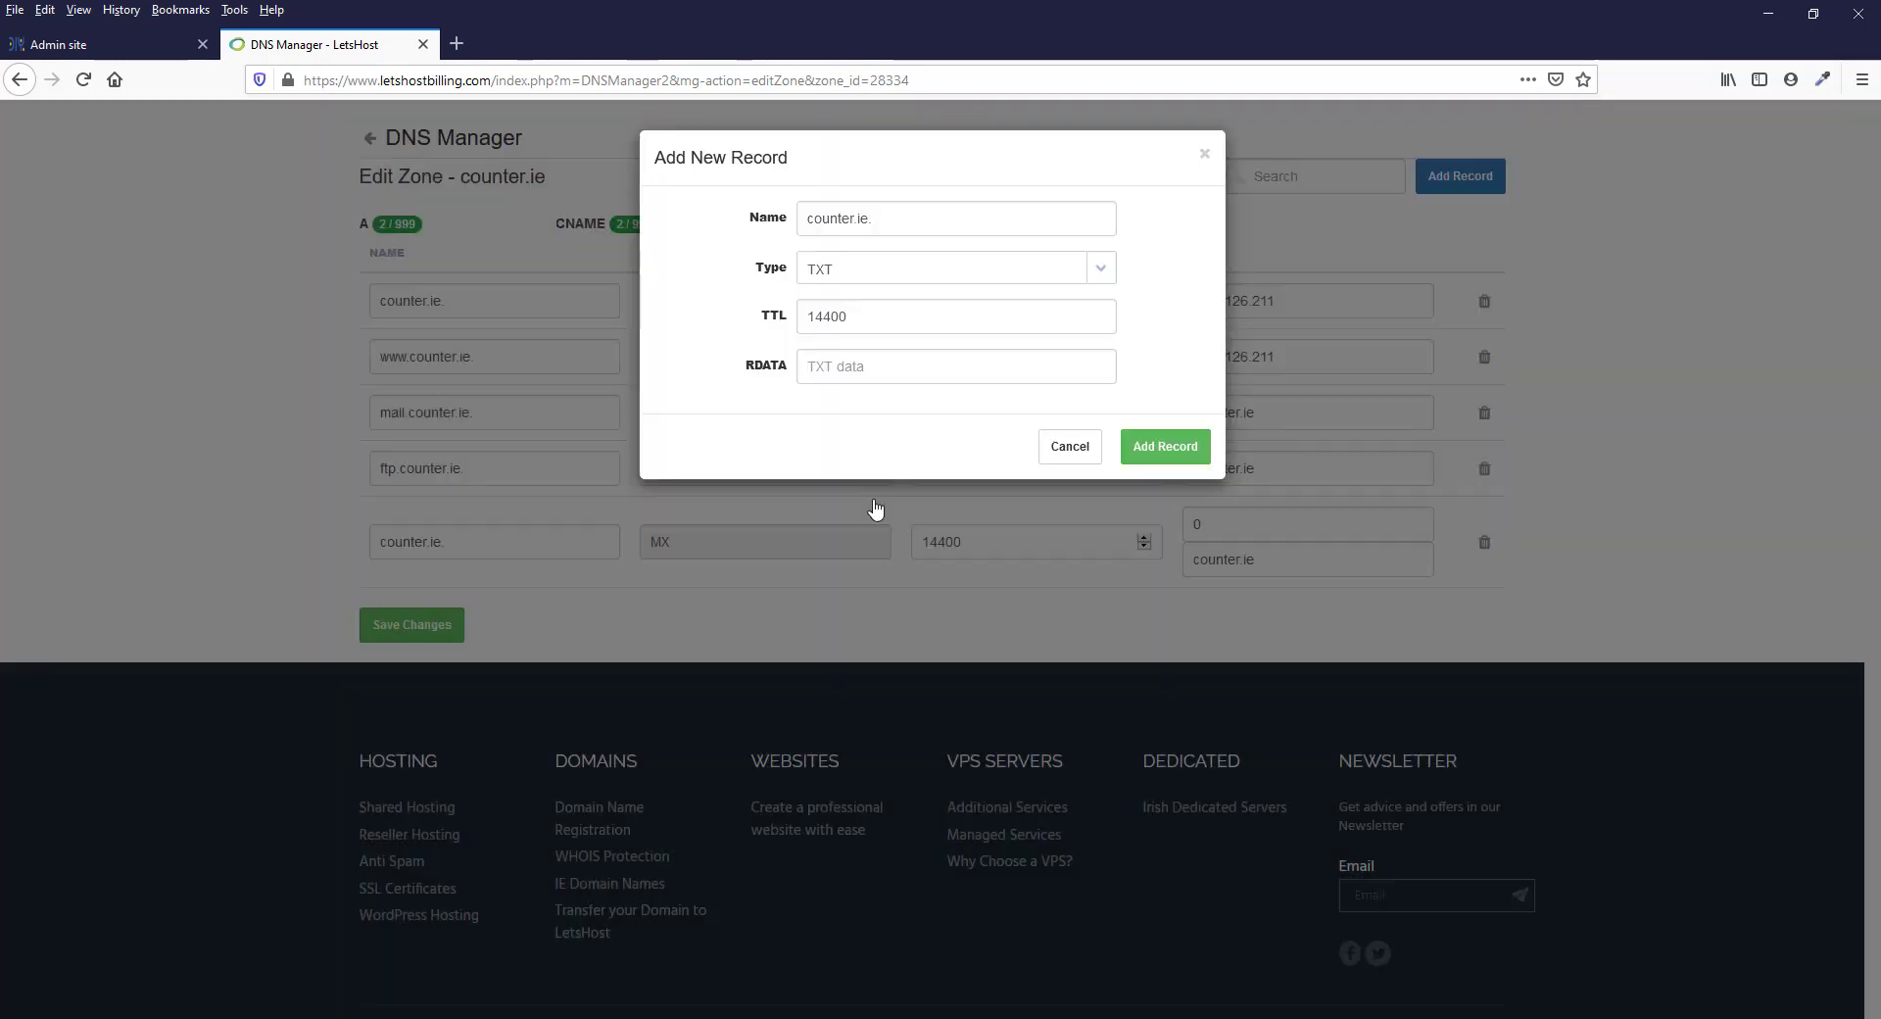
Paste the copied Points to value as the TXT record's RDATA, change its name to @ and add the record
{"action": "left_click", "coordinate": [839, 369]}
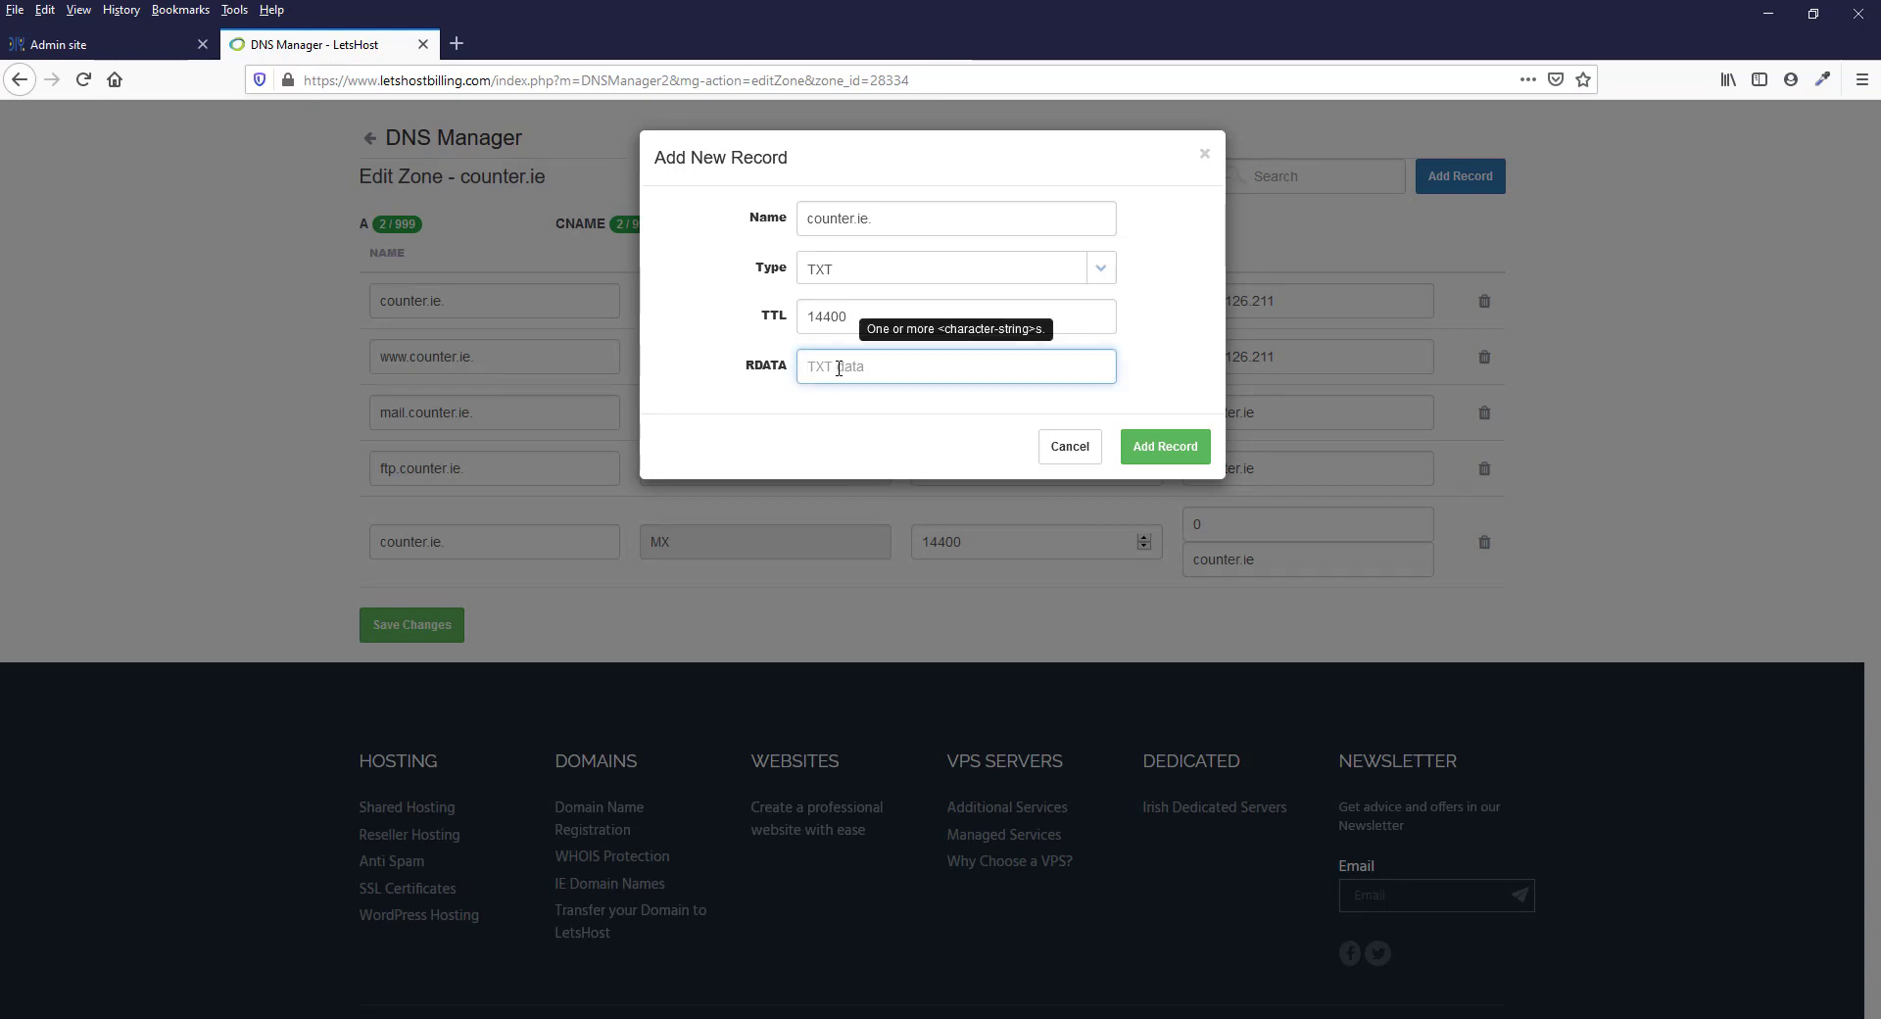
{"action": "key", "text": "ctrl+v"}
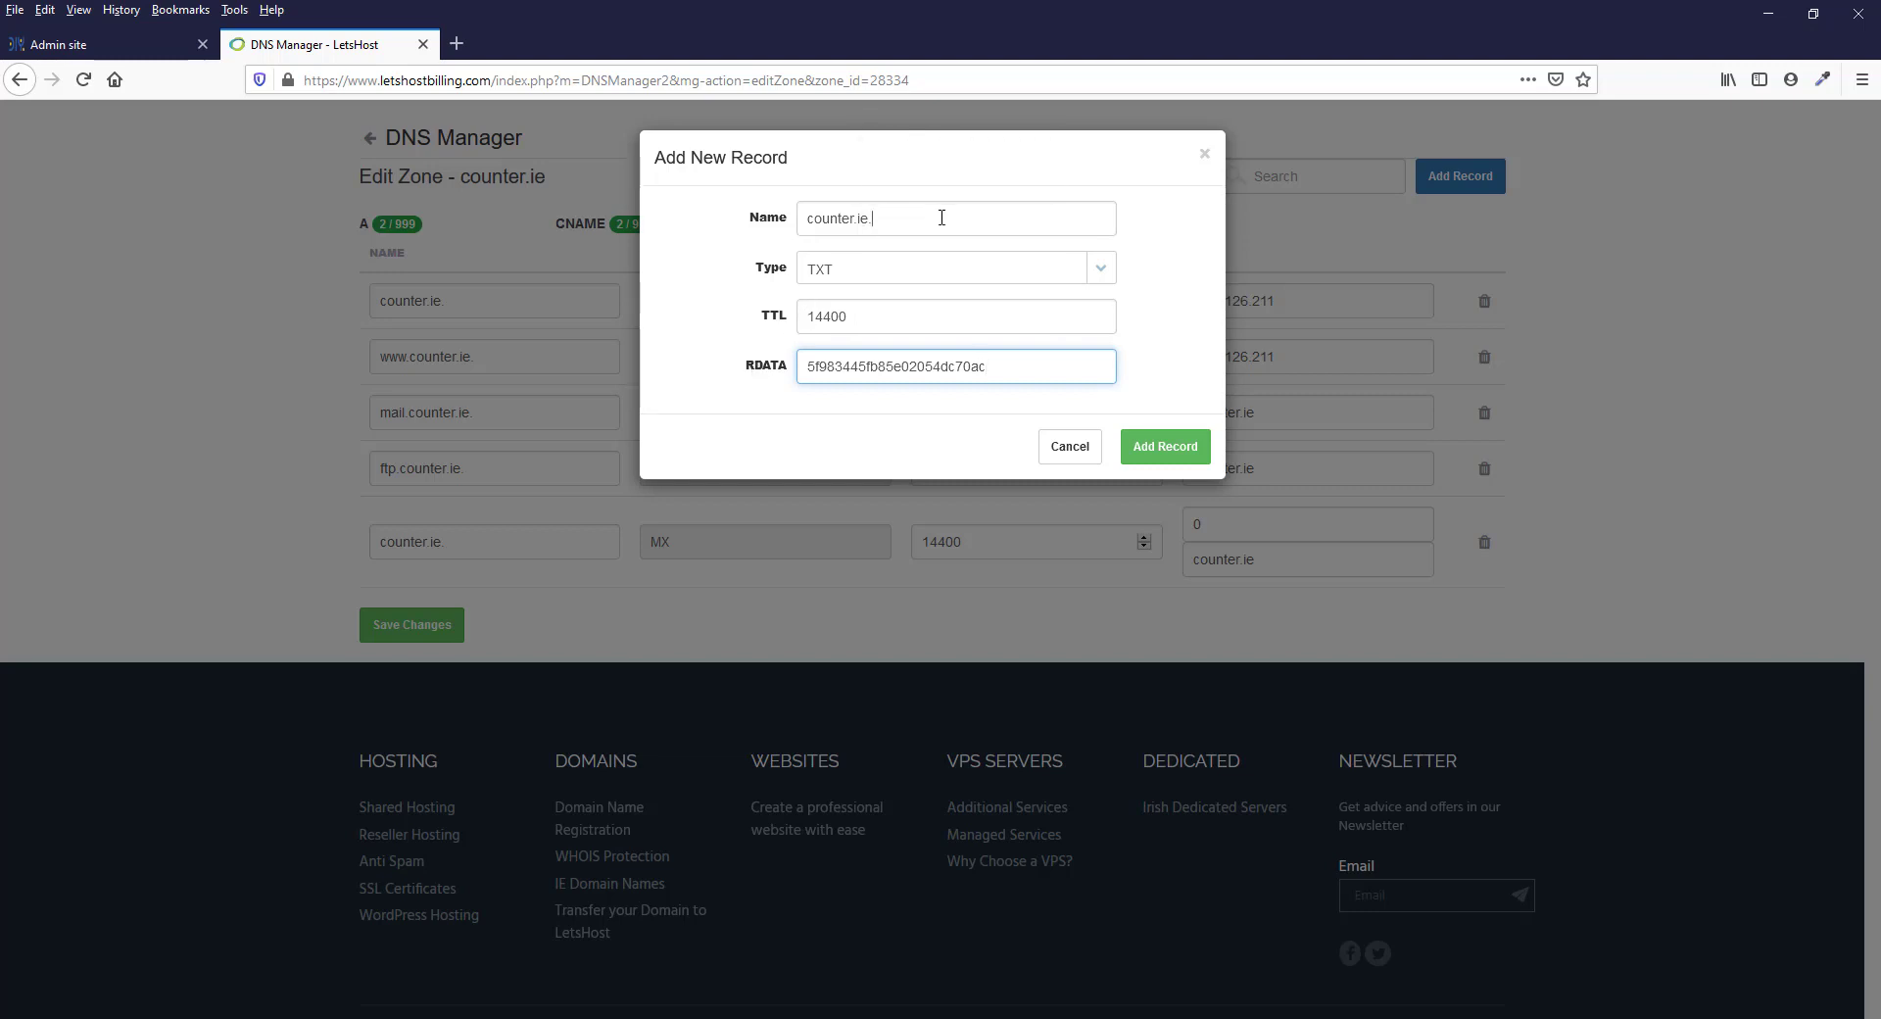
{"action": "left_click_drag", "start_coordinate": [938, 215], "coordinate": [777, 219]}
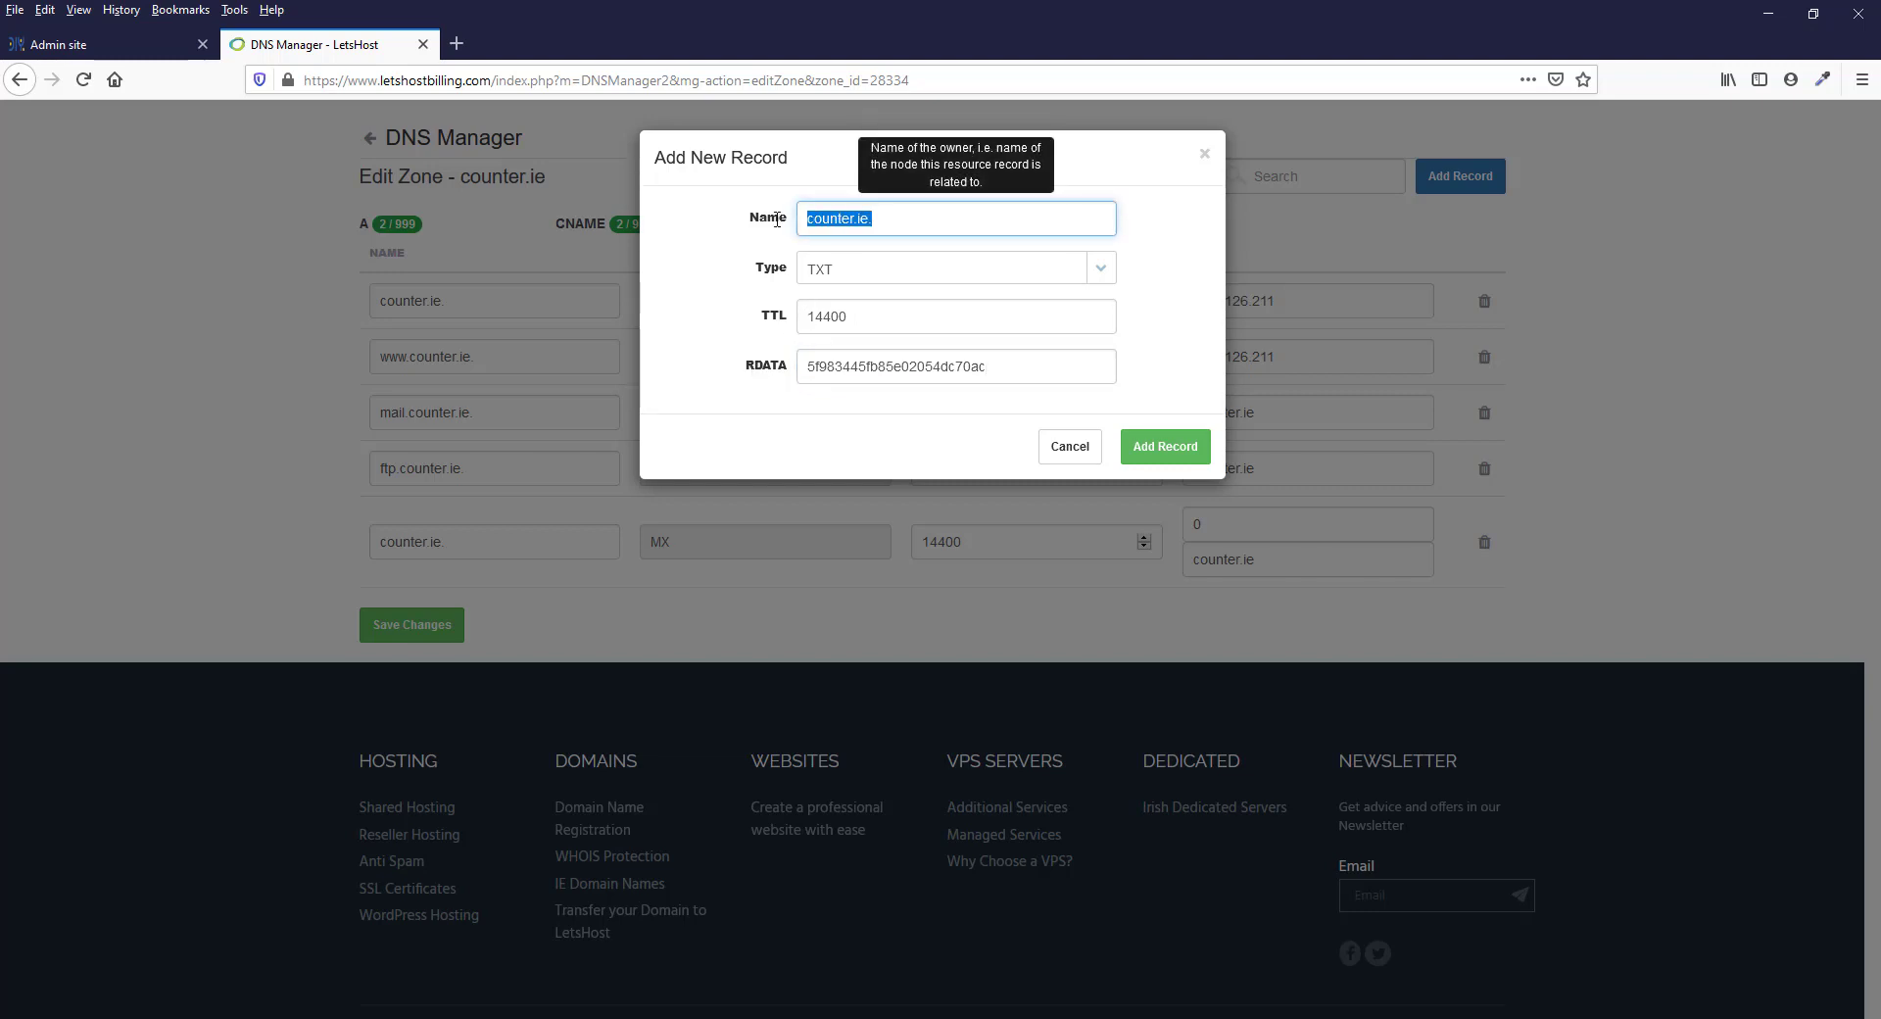
{"action": "type", "text": "@"}
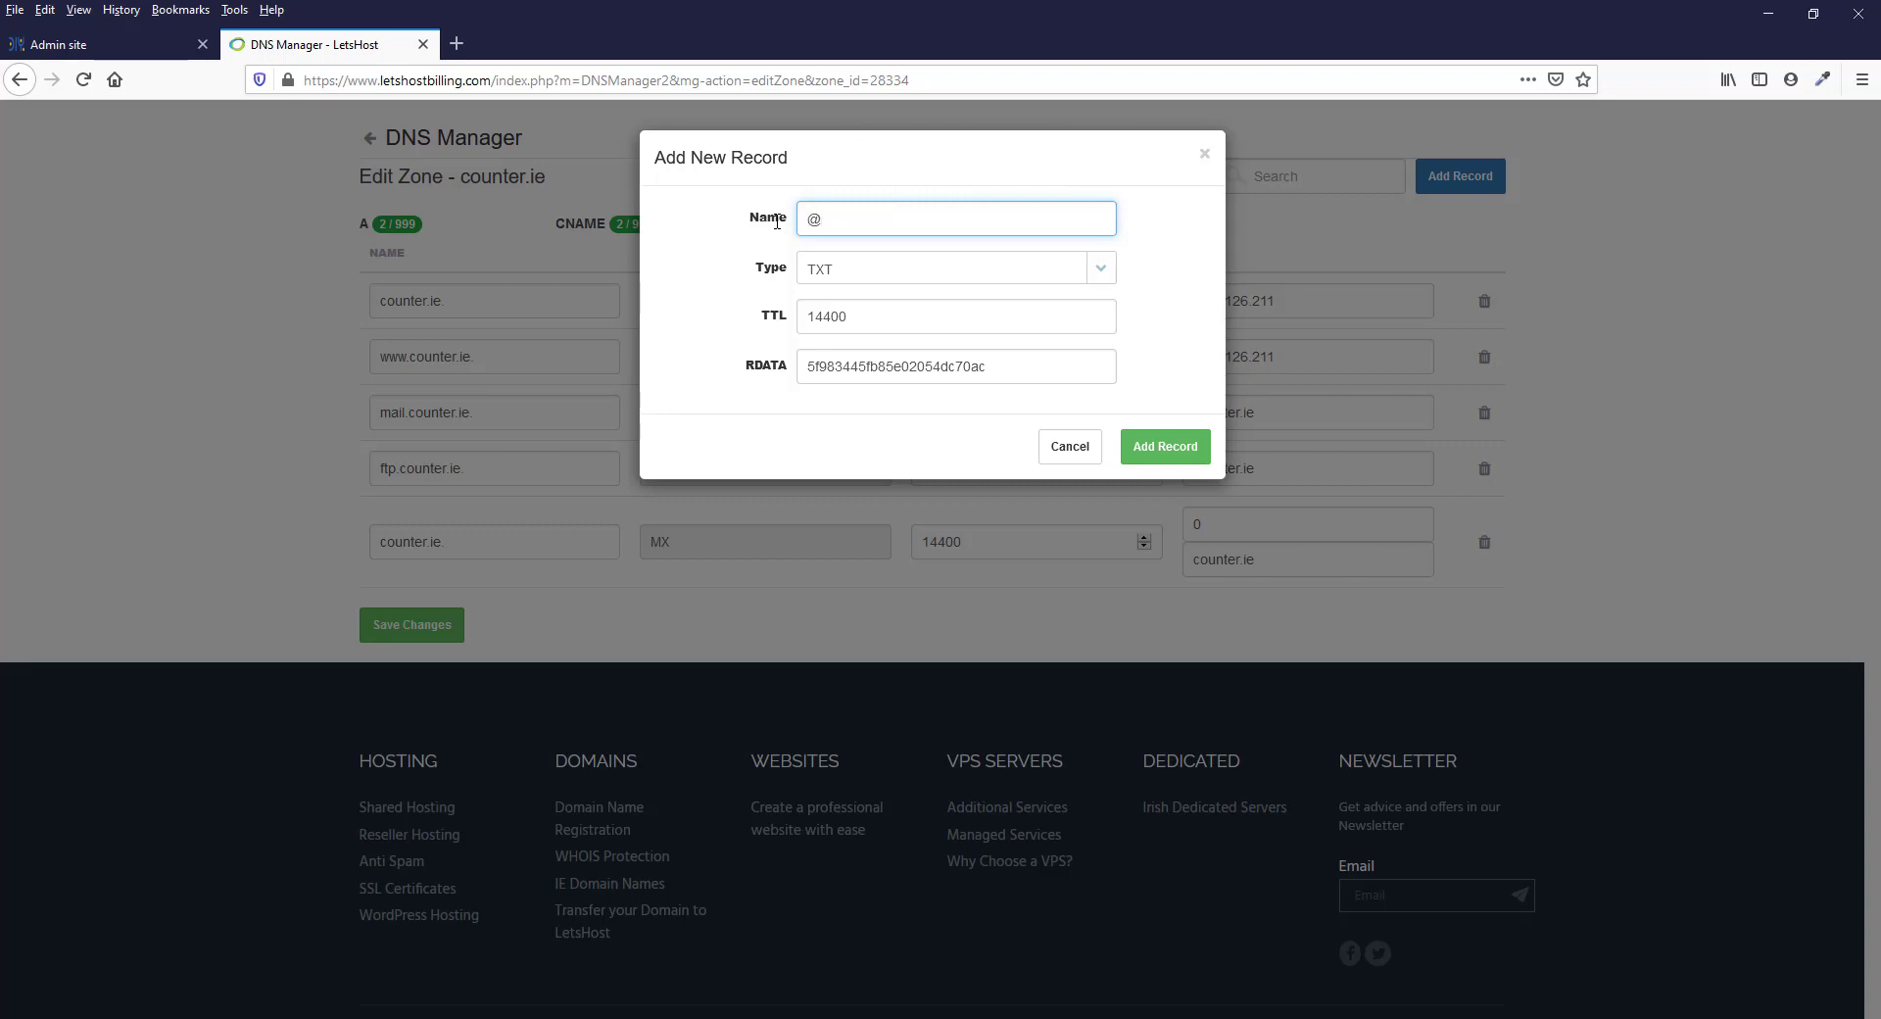
{"action": "left_click", "coordinate": [1172, 445]}
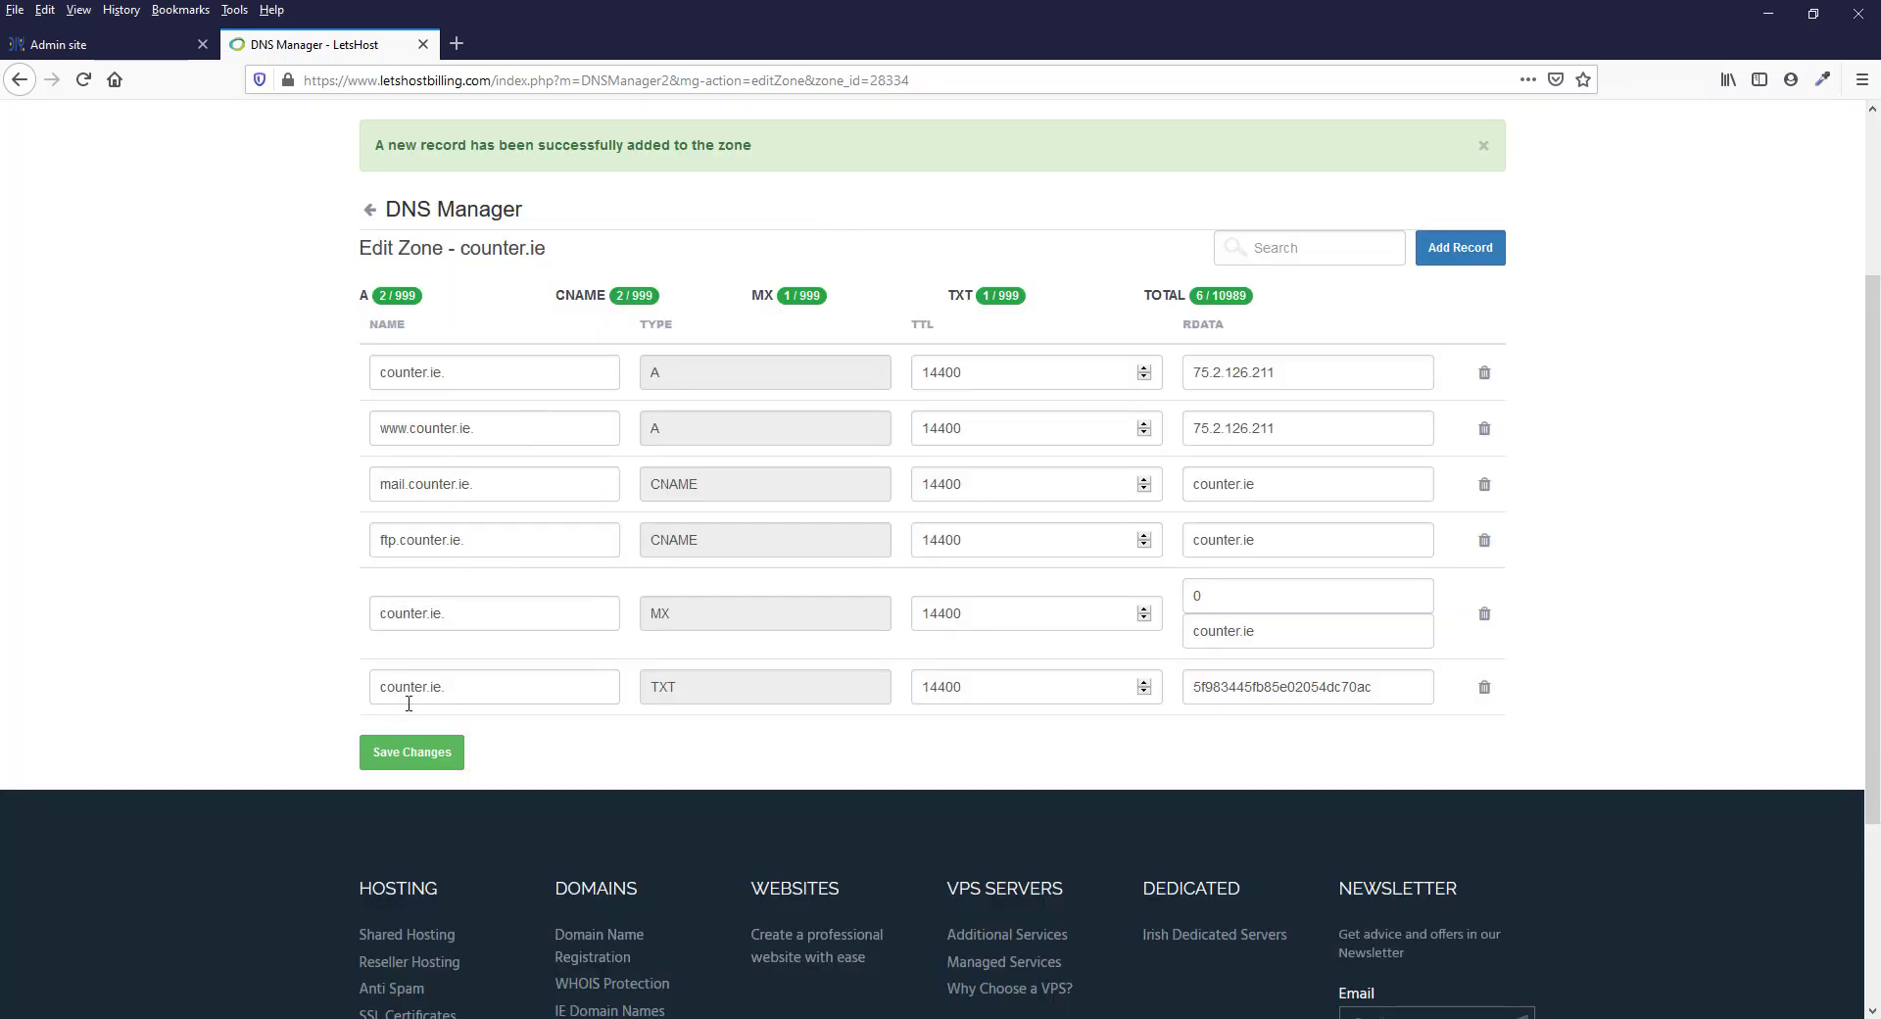
Check that the new TXT record's name ends with a dot as counter.ie. and save the zone's changes
{"action": "left_click_drag", "start_coordinate": [381, 690], "coordinate": [442, 689]}
{"action": "left_click", "coordinate": [469, 690]}
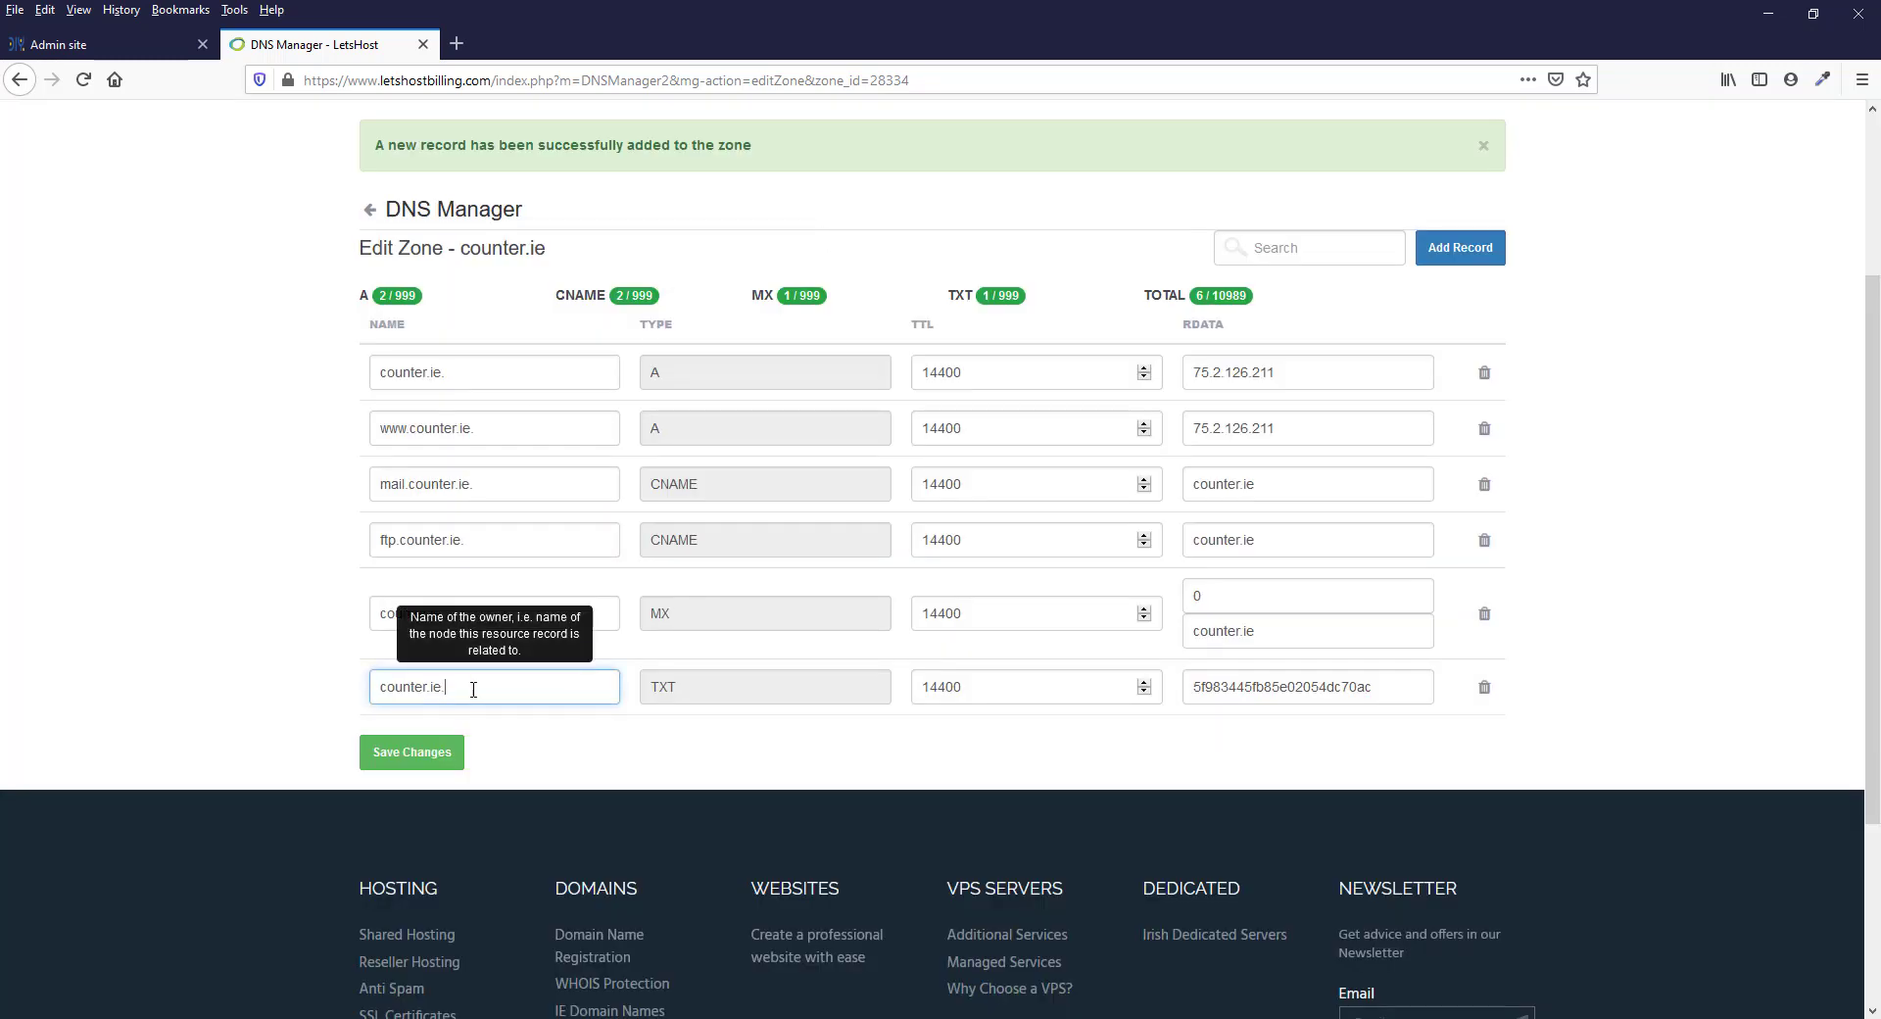
{"action": "type", "text": "."}
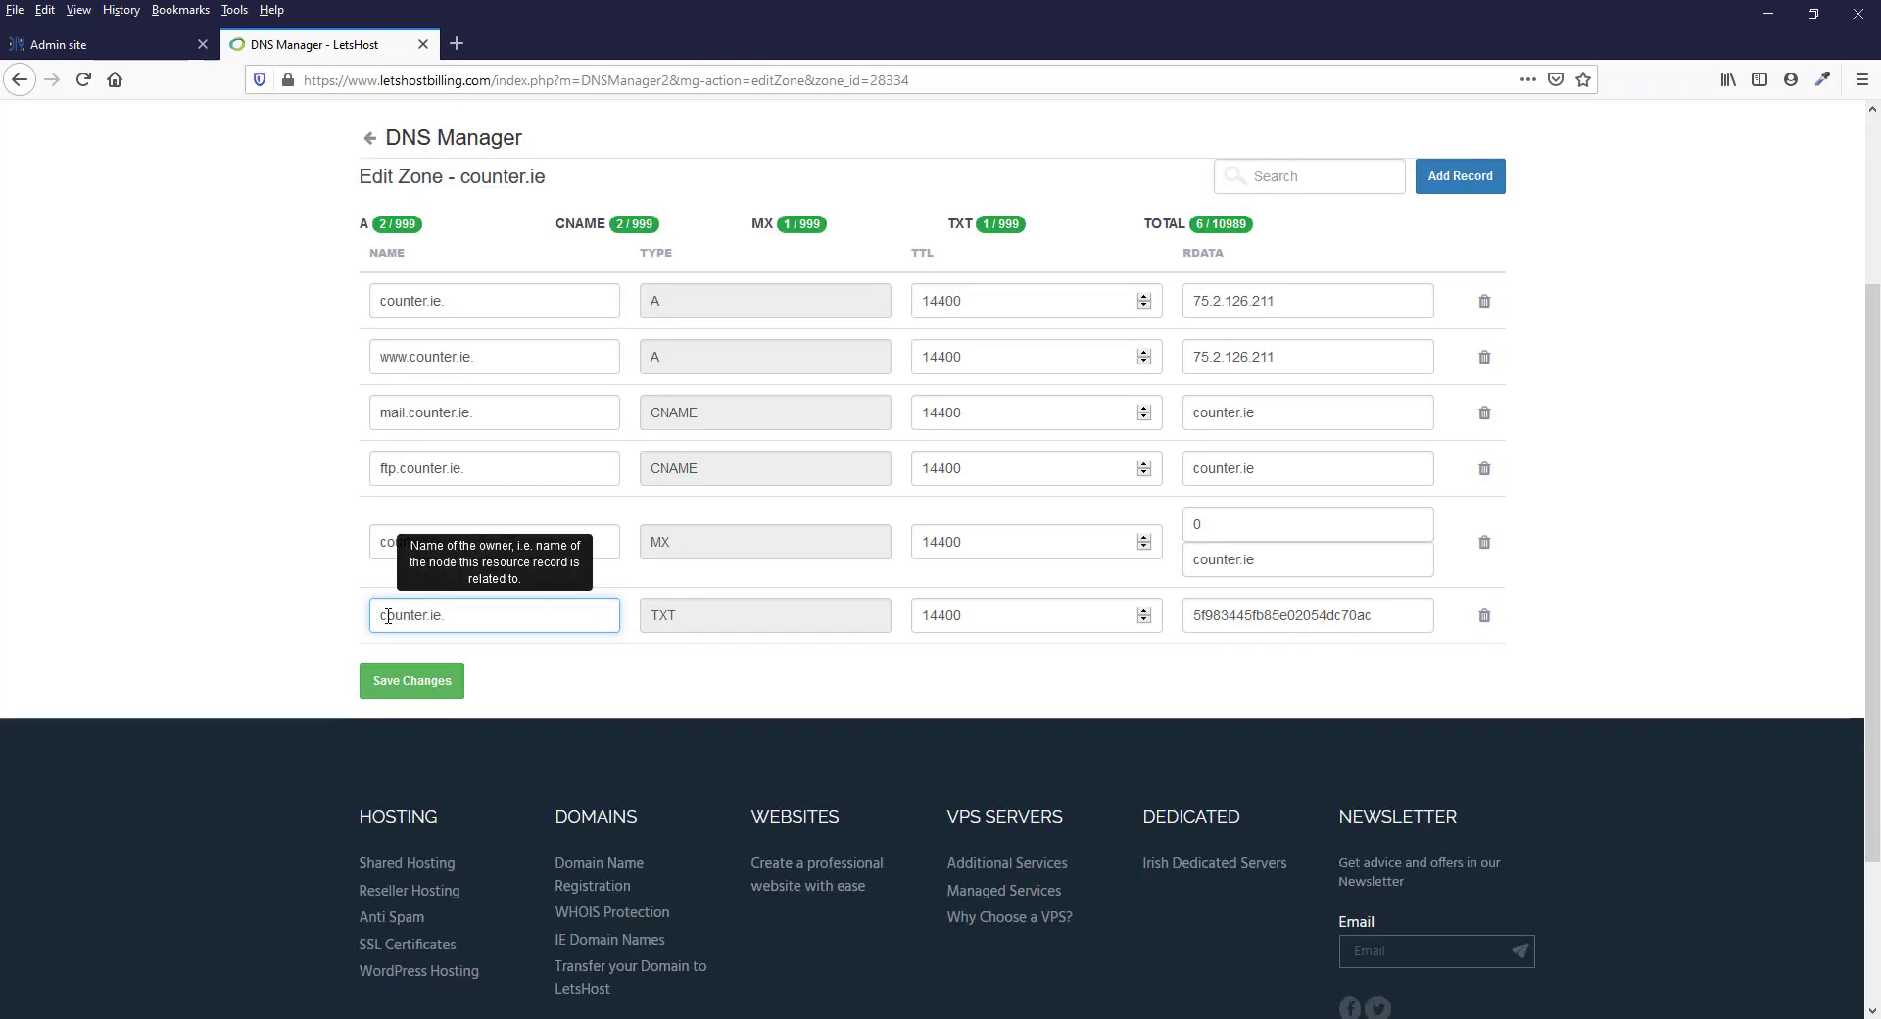
{"action": "left_click_drag", "start_coordinate": [381, 616], "coordinate": [447, 616]}
{"action": "left_click", "coordinate": [468, 619]}
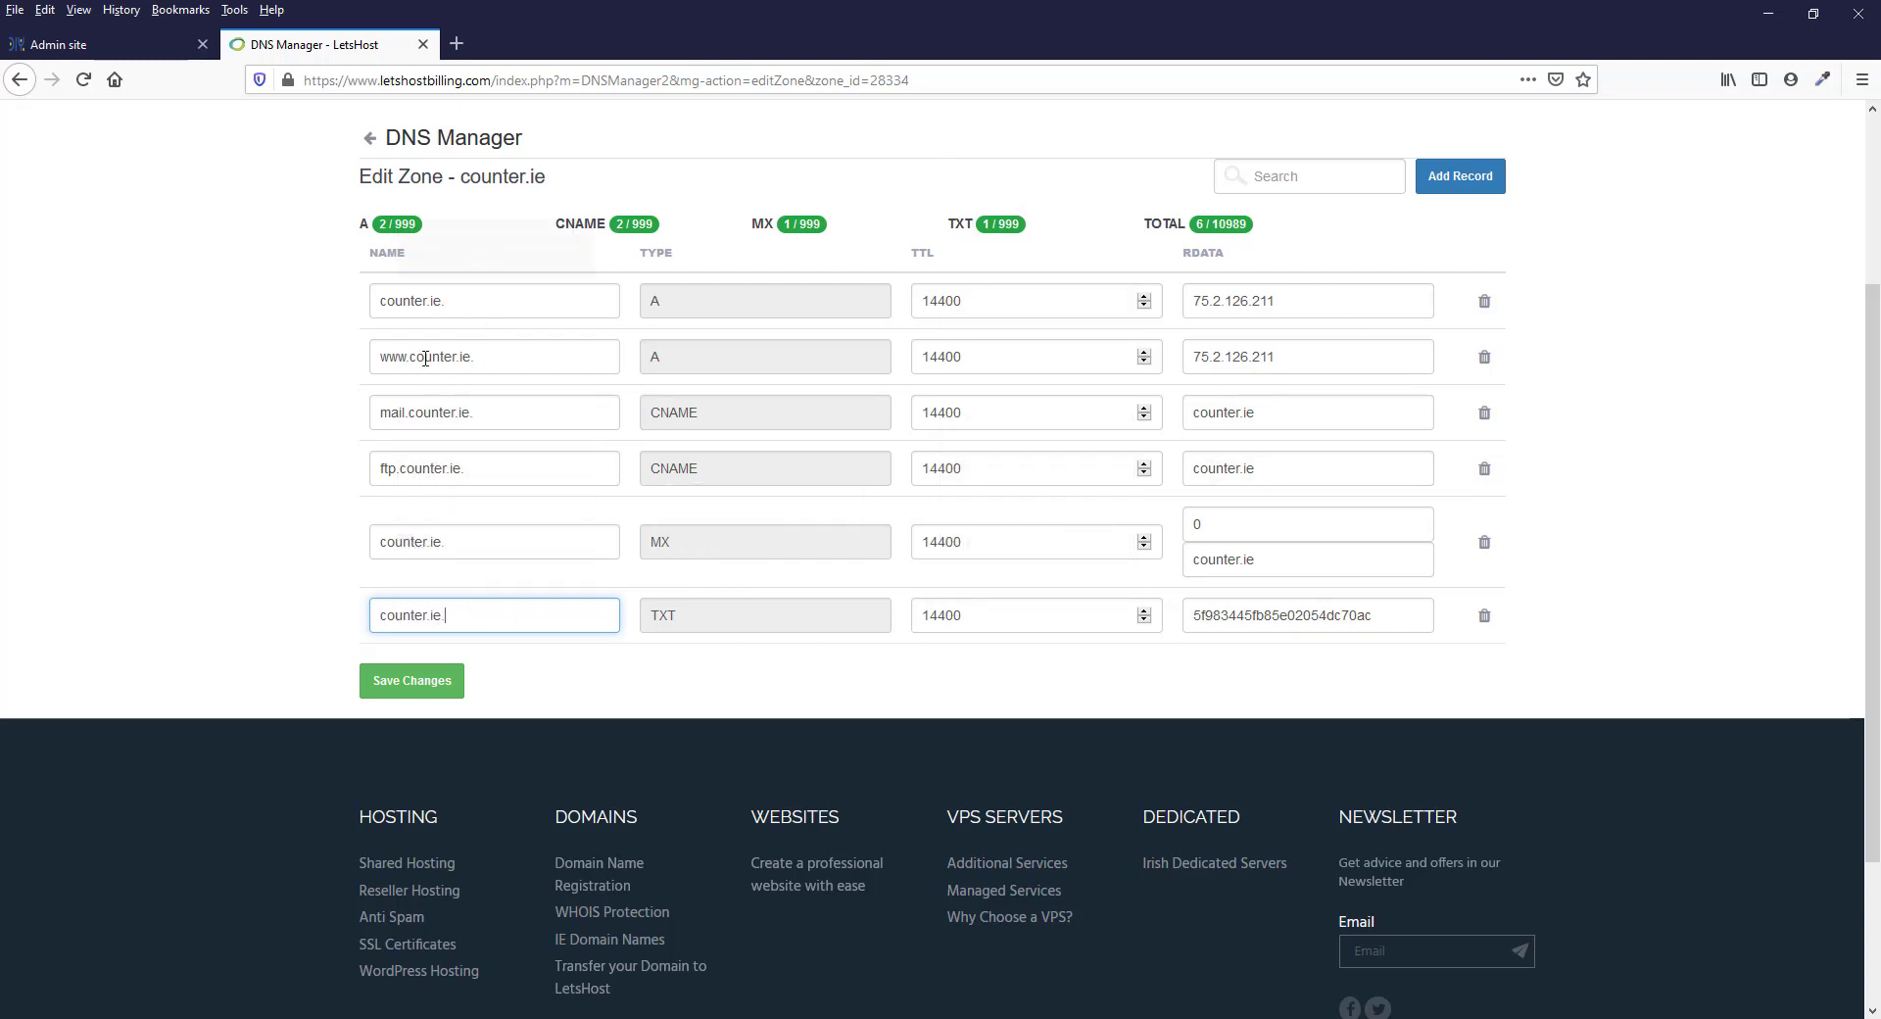
{"action": "left_click", "coordinate": [416, 691]}
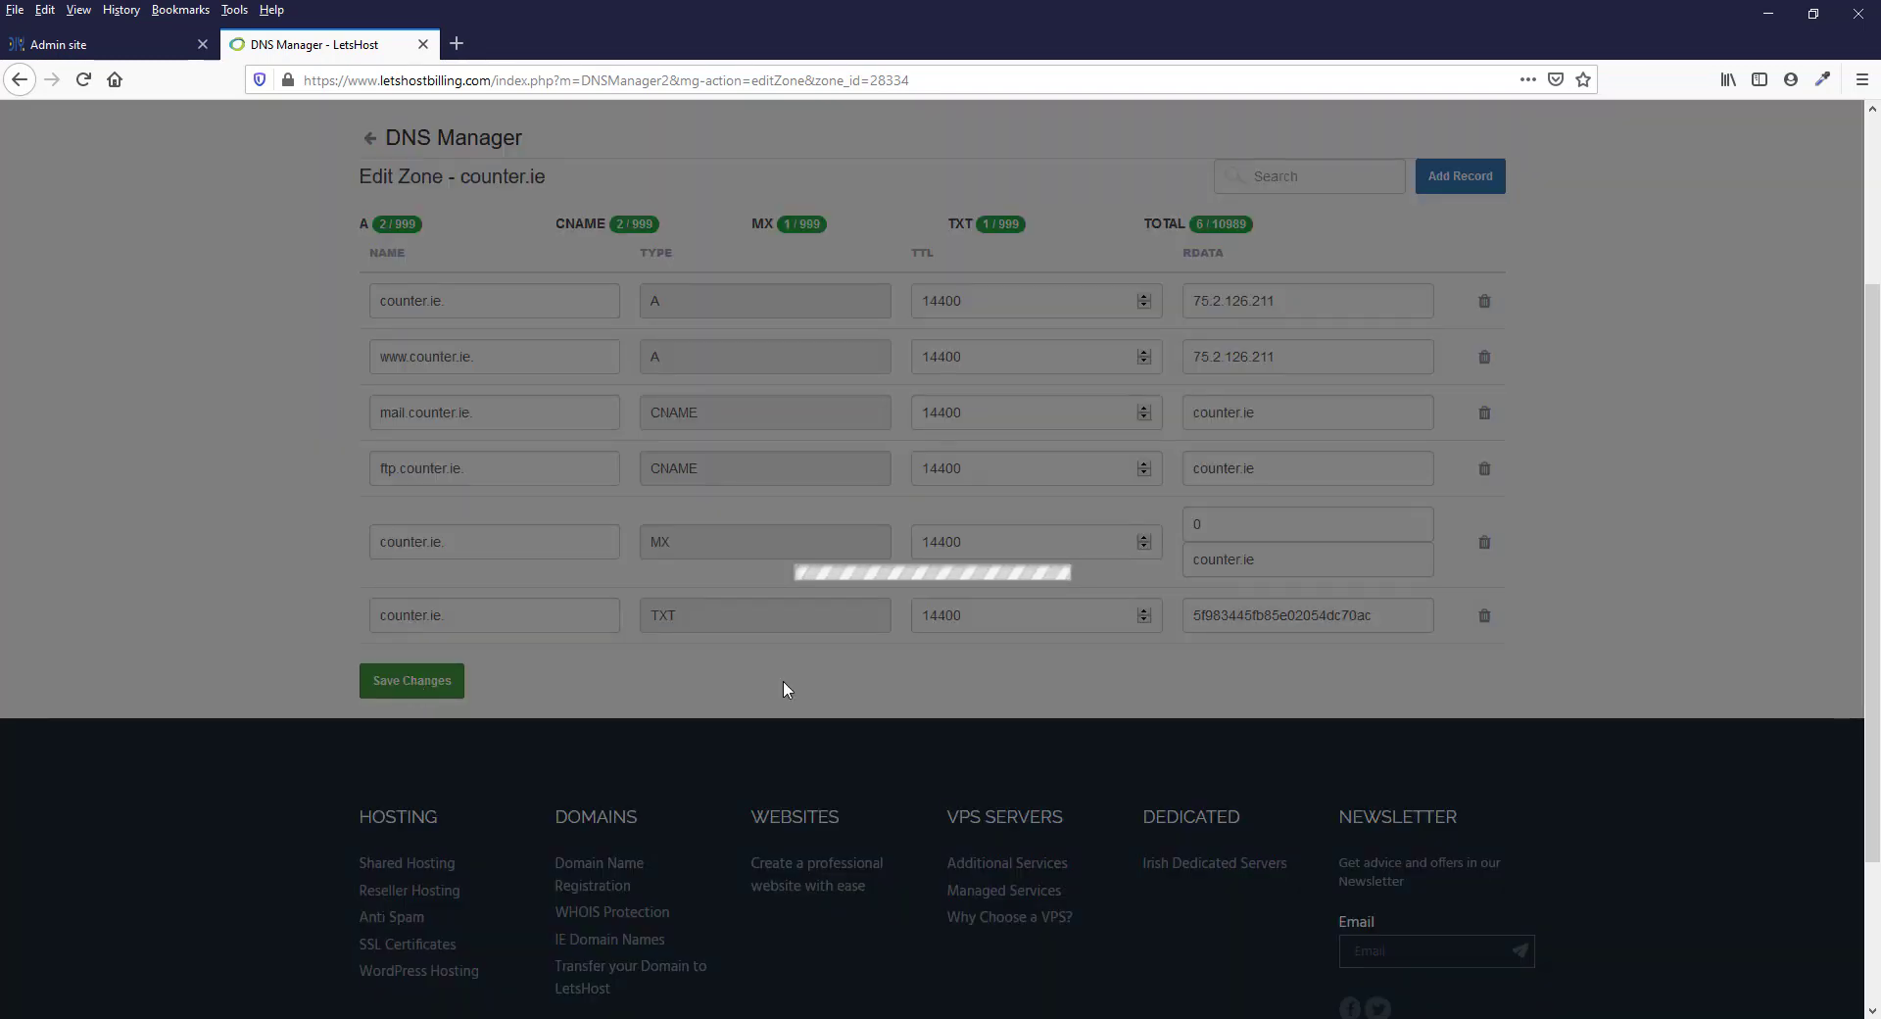
{"action": "left_click_drag", "start_coordinate": [383, 145], "coordinate": [799, 149]}
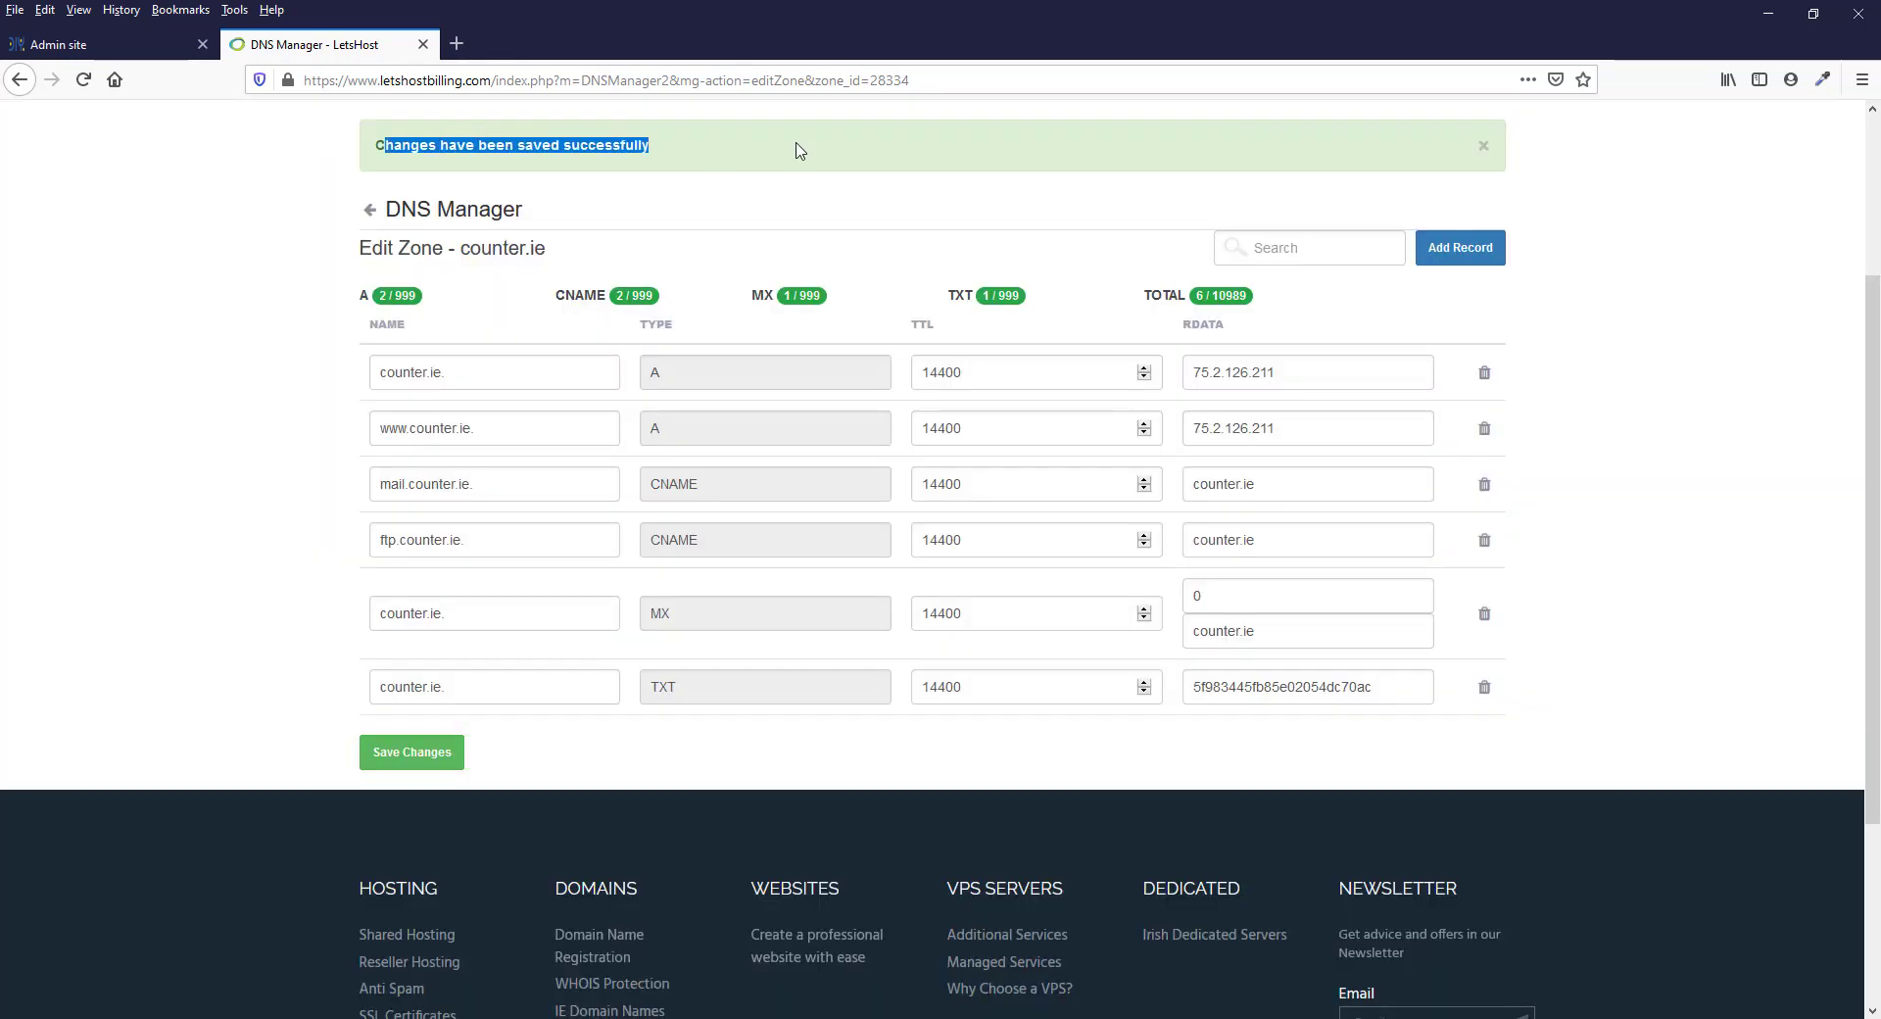
Return to the Admin site, enter counter.ie as the domain in Step 6 and verify it
{"action": "left_click", "coordinate": [69, 45]}
{"action": "scroll", "coordinate": [1385, 532], "scroll_direction": "down", "scroll_amount": 3}
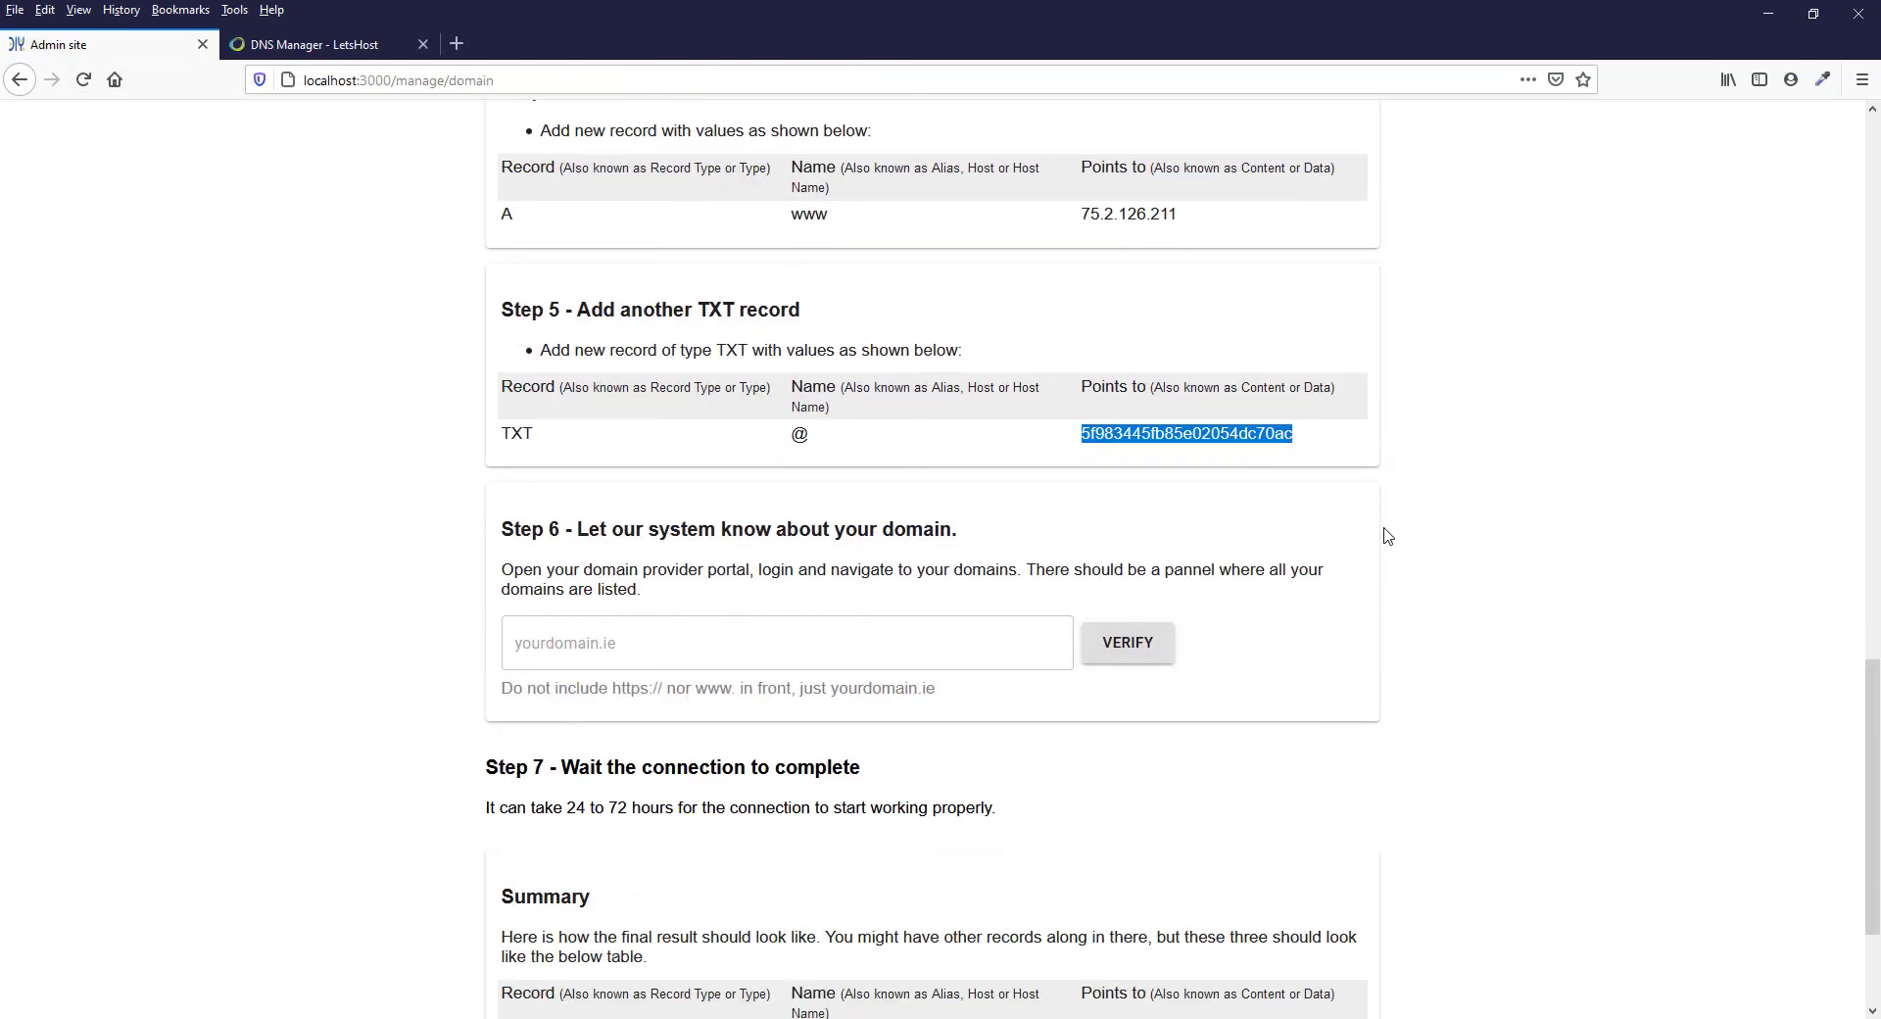
{"action": "left_click_drag", "start_coordinate": [586, 444], "coordinate": [1041, 448]}
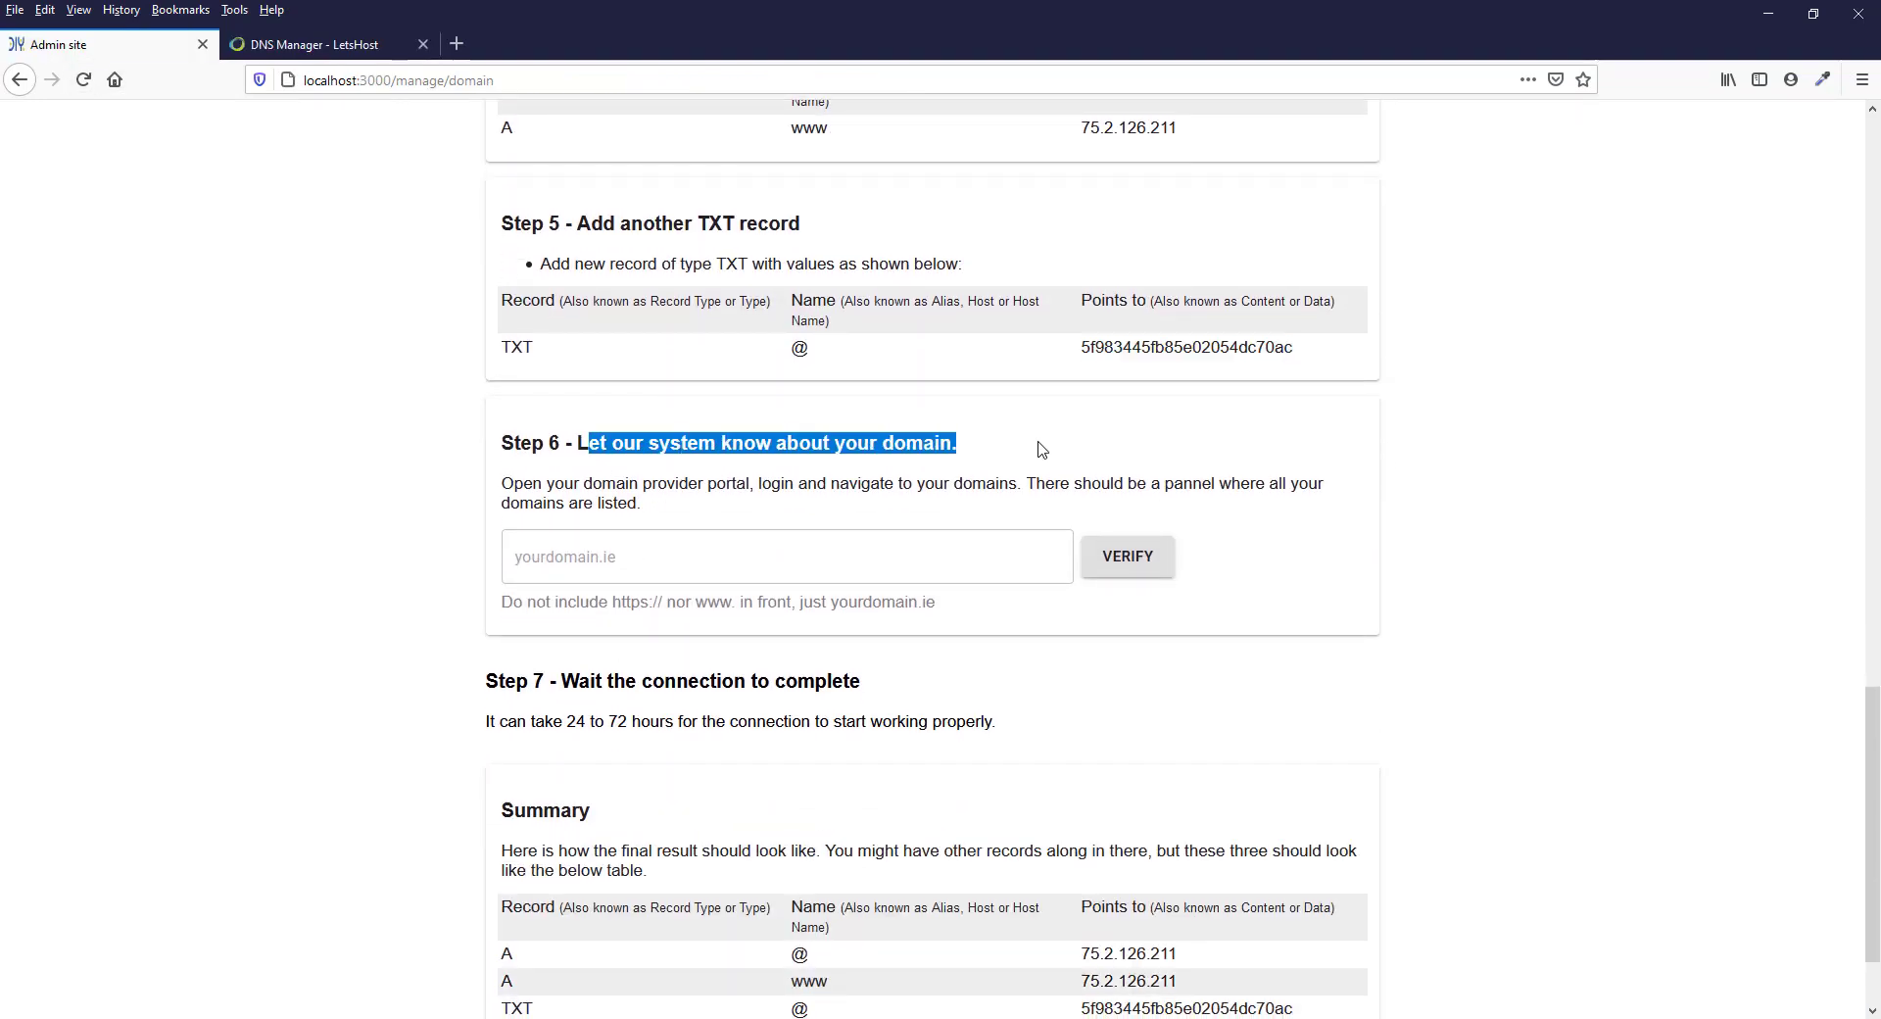
{"action": "left_click", "coordinate": [1042, 449]}
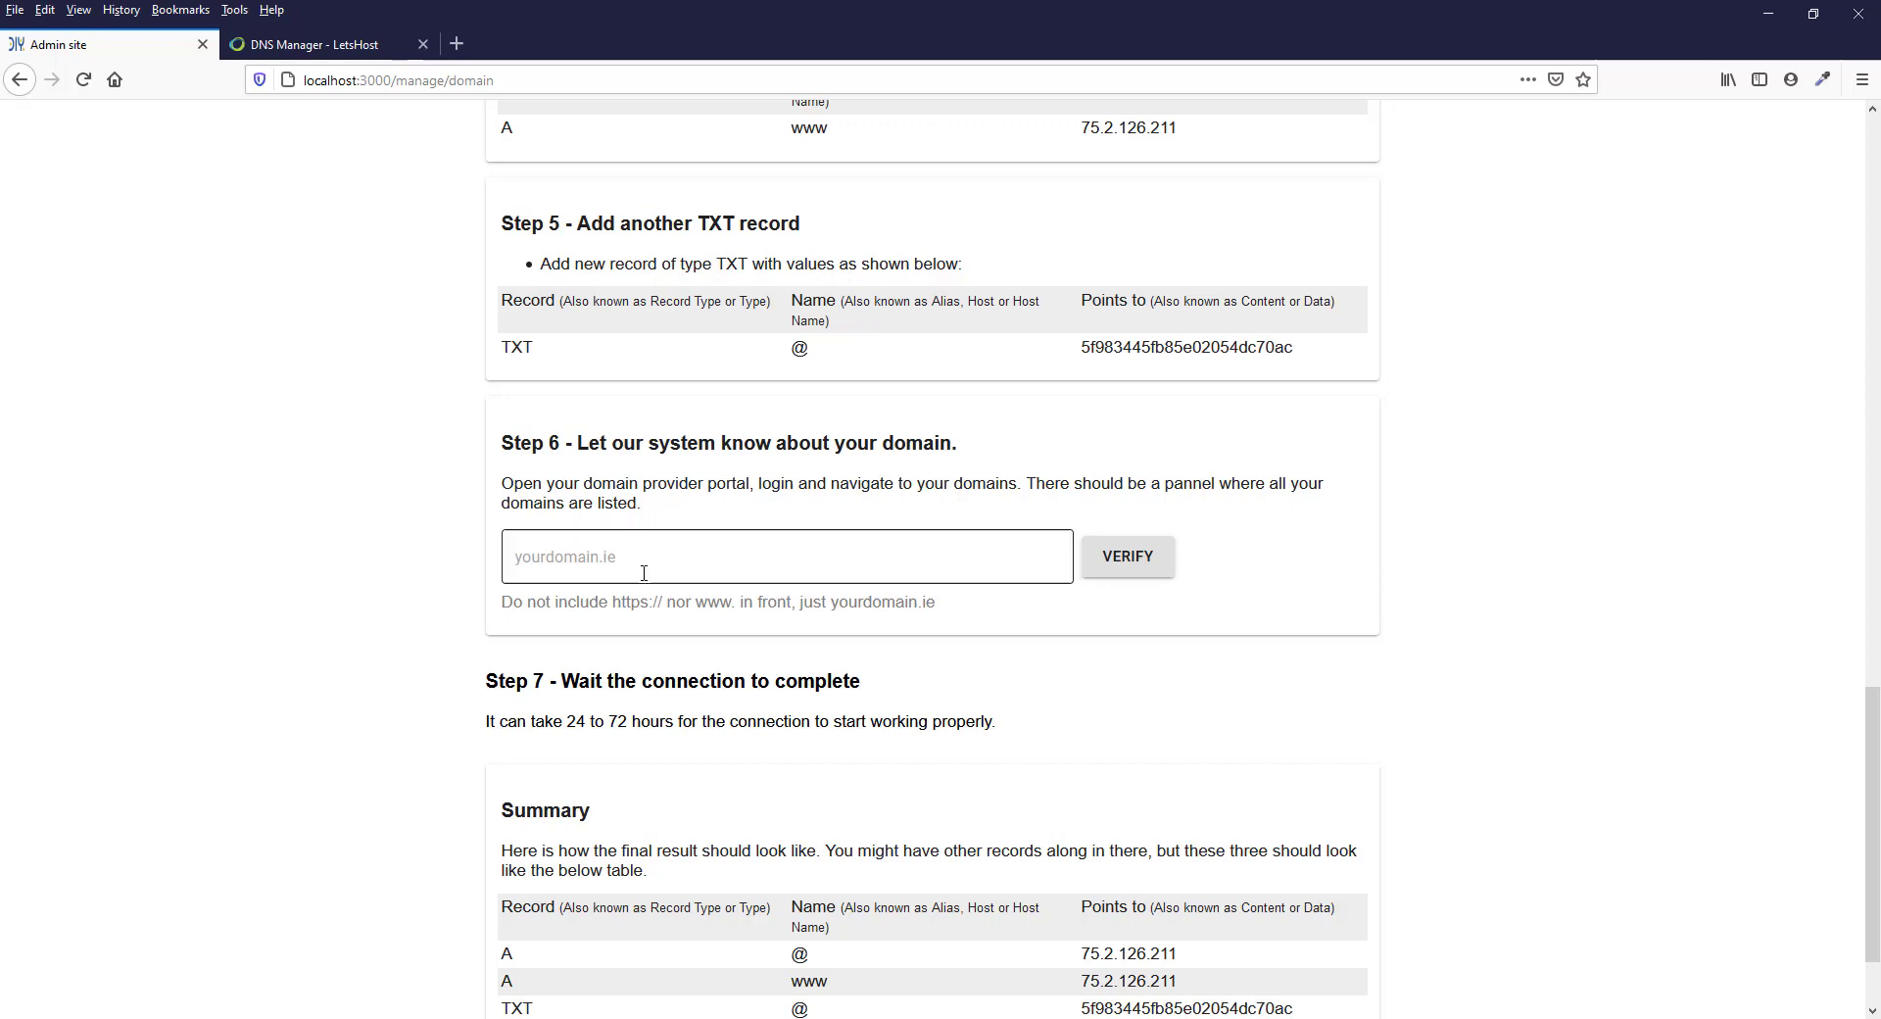
{"action": "left_click", "coordinate": [564, 561]}
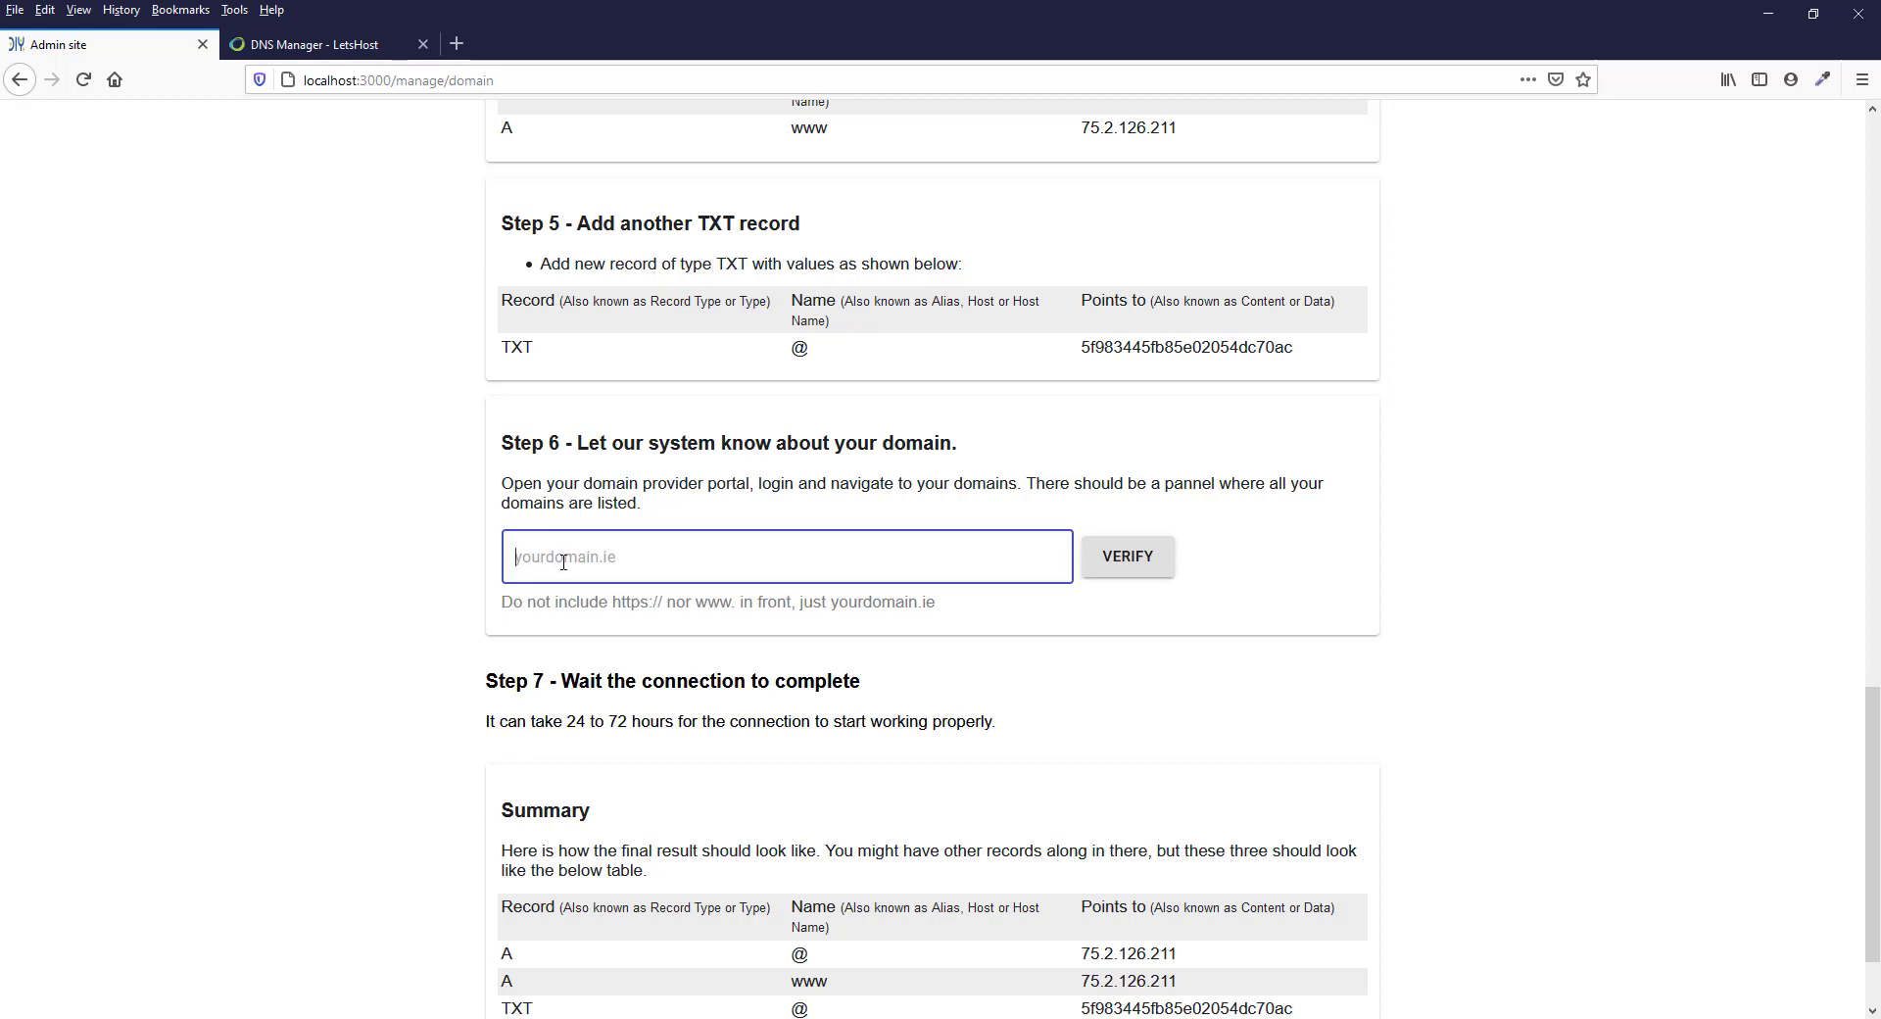
{"action": "type", "text": "counter.ie"}
{"action": "mouse_move", "coordinate": [572, 559]}
{"action": "left_mouse_down"}
{"action": "mouse_move", "coordinate": [490, 559]}
{"action": "mouse_move", "coordinate": [608, 555]}
{"action": "left_mouse_up"}
{"action": "left_click", "coordinate": [575, 560]}
{"action": "left_click", "coordinate": [643, 555]}
{"action": "left_click", "coordinate": [1130, 560]}
Review the connection waiting time in Step 7 and verify the entered domain again in Step 6
{"action": "scroll", "coordinate": [1196, 509], "scroll_direction": "down", "scroll_amount": 1}
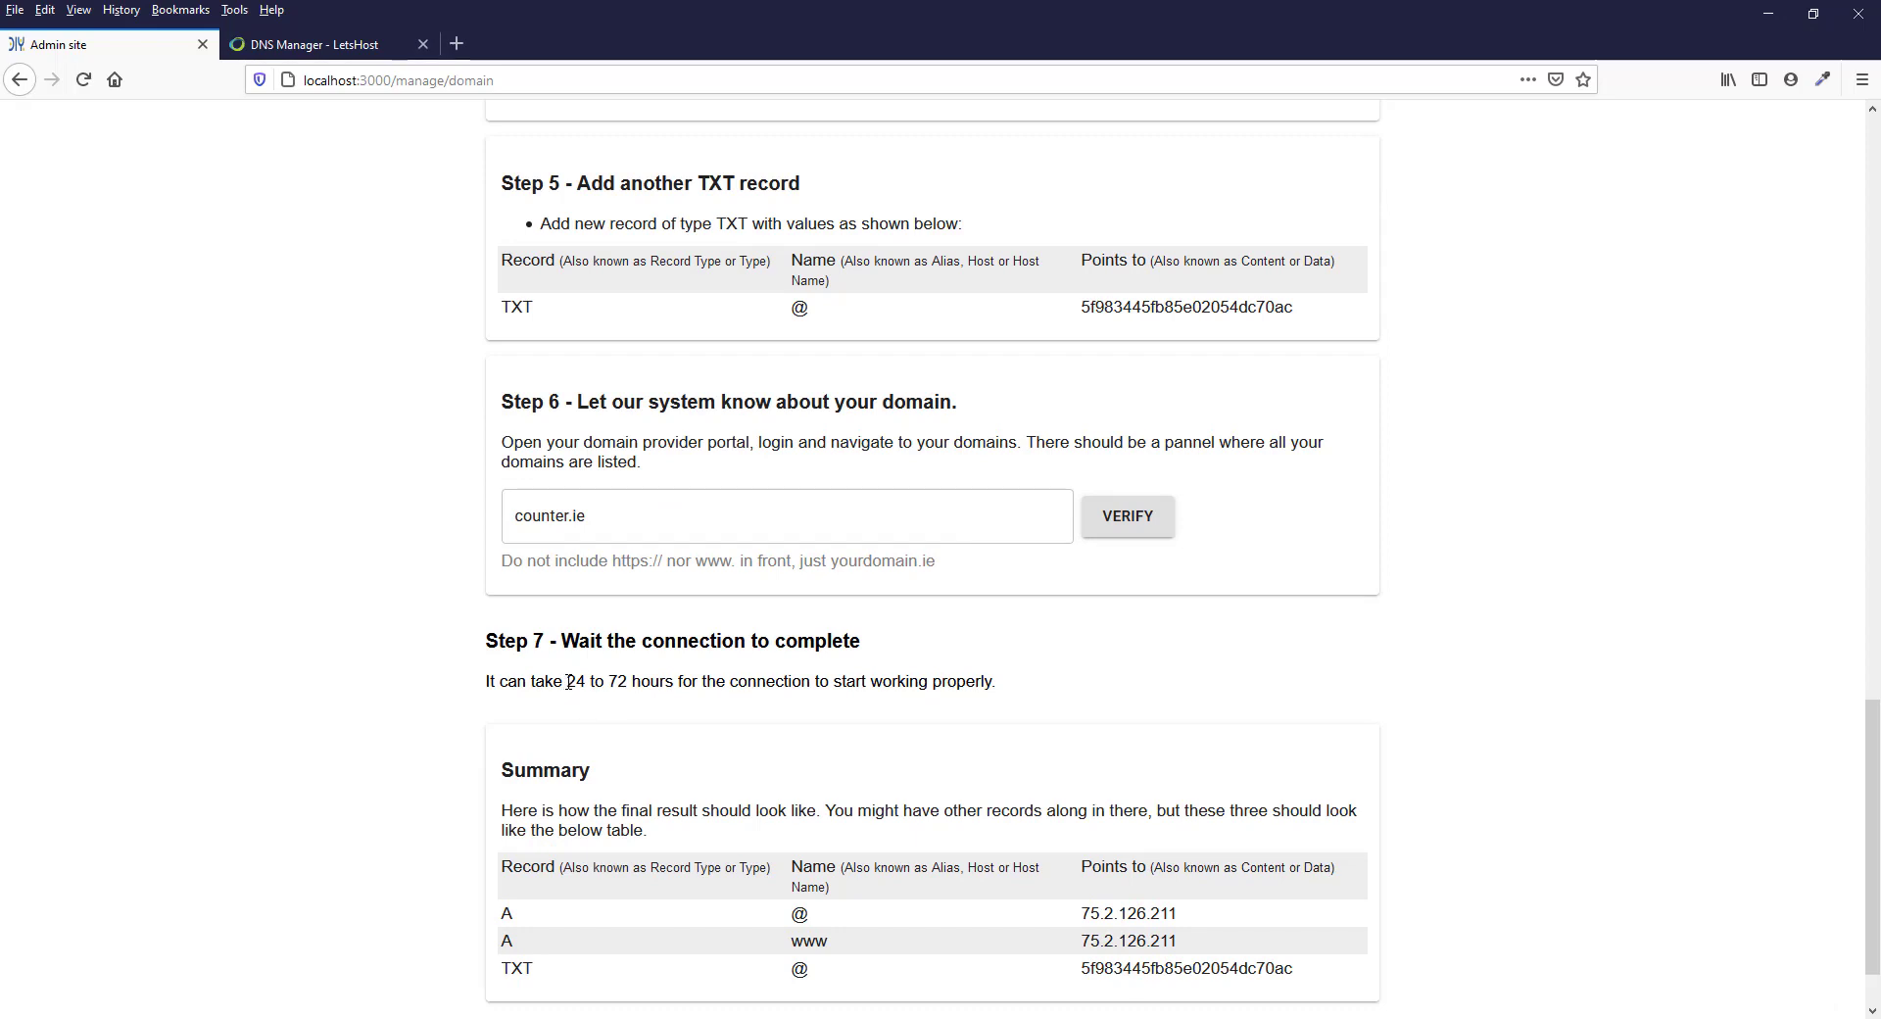
{"action": "left_click_drag", "start_coordinate": [567, 681], "coordinate": [627, 680]}
{"action": "left_click", "coordinate": [917, 679]}
{"action": "left_click_drag", "start_coordinate": [568, 683], "coordinate": [628, 682]}
{"action": "left_click", "coordinate": [1172, 528]}
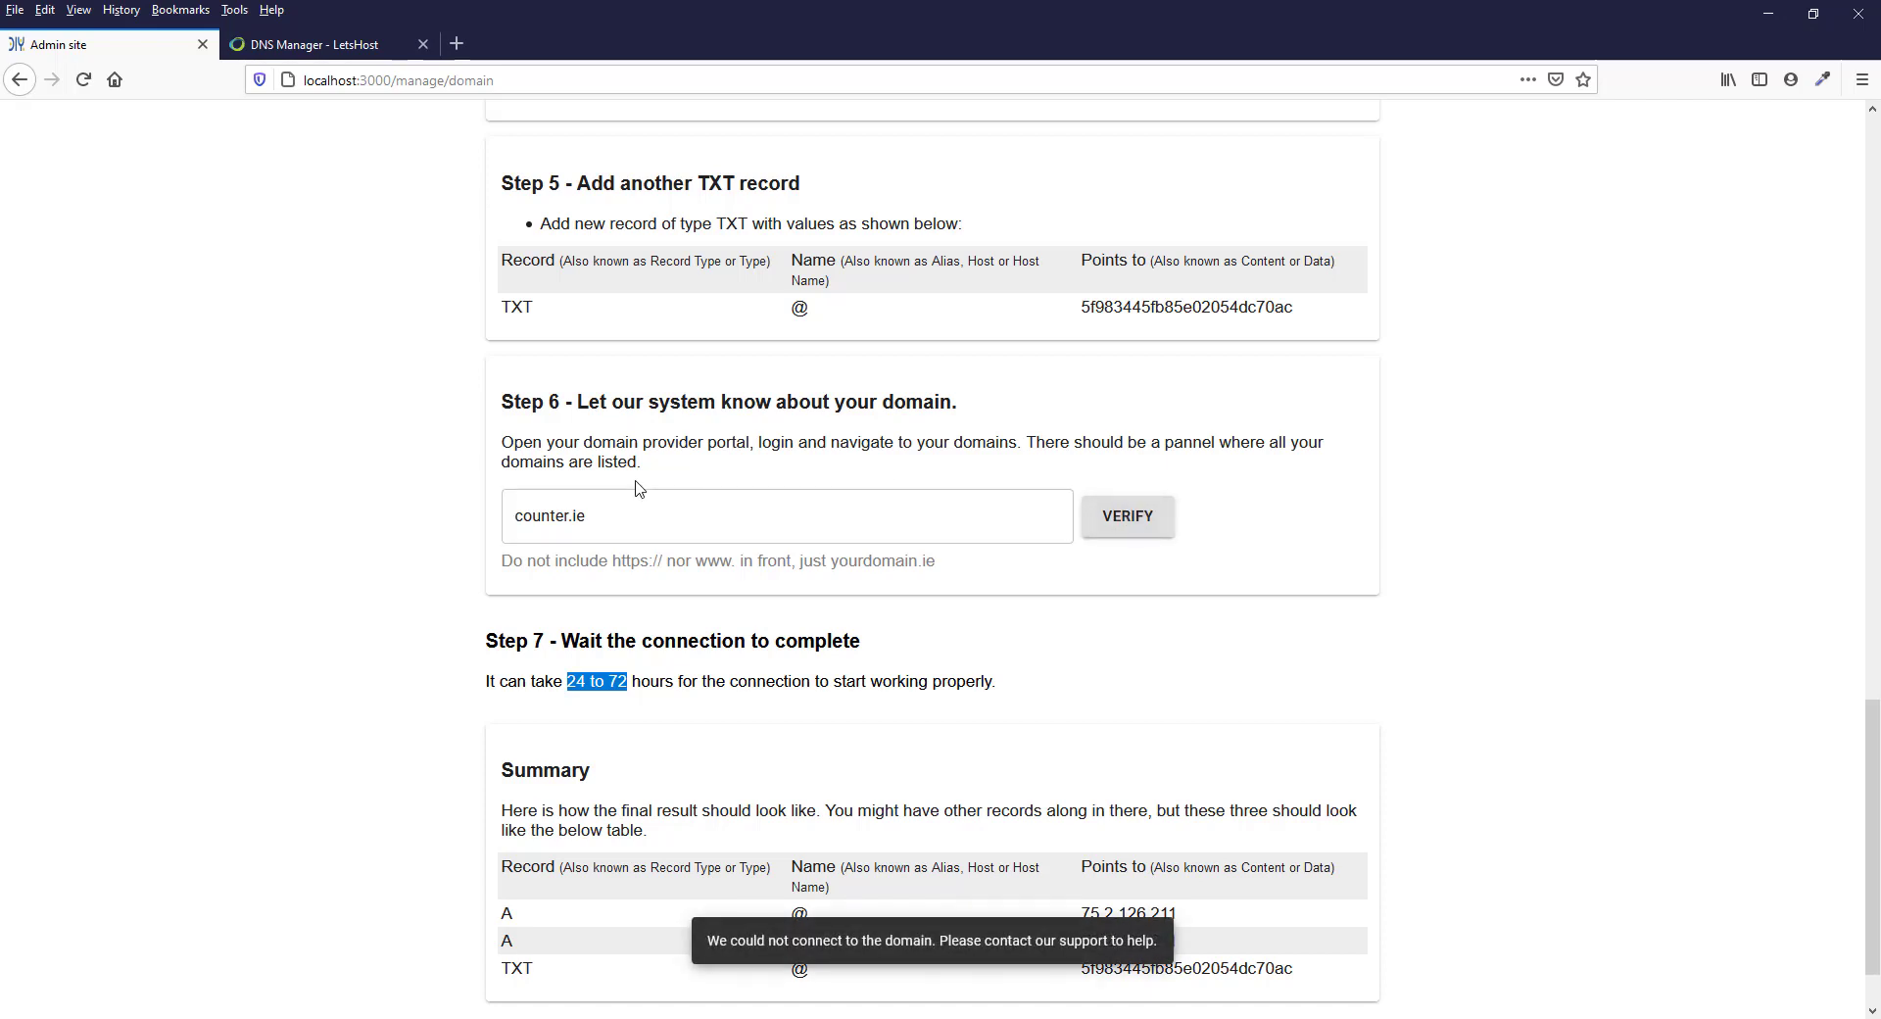